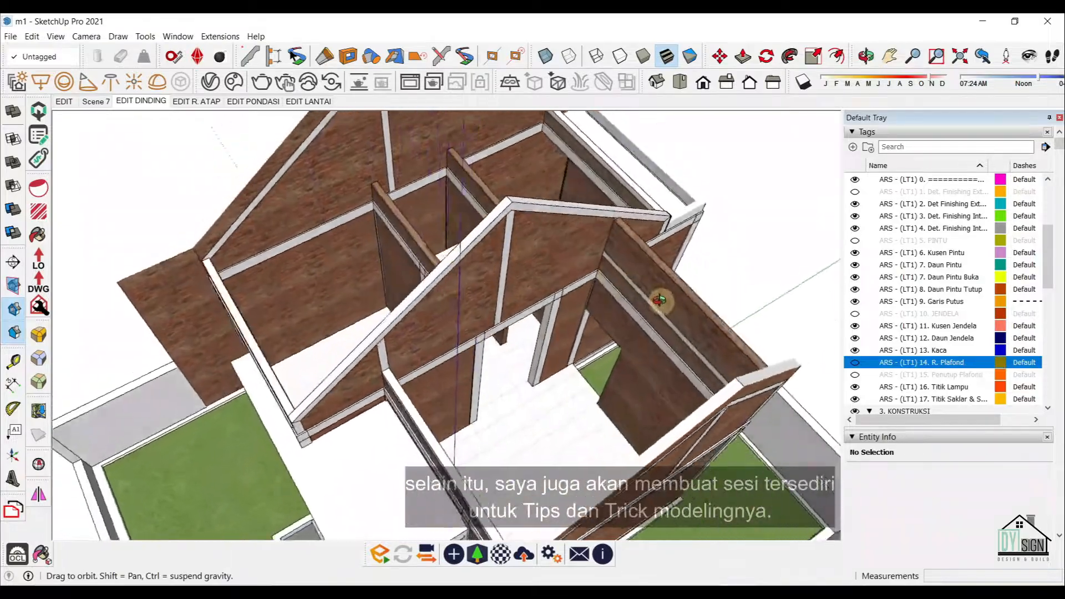
Examine the brick walls and the bathroom's marble floor group up close.
scroll(365, 360, "up", 5)
middle_click_drag(364, 359, 162, 446)
scroll(497, 380, "down", 3)
scroll(661, 264, "up", 1)
scroll(584, 358, "up", 2)
middle_click_drag(584, 358, 636, 328)
double_click(388, 268)
triple_click(387, 264)
scroll(294, 166, "up", 4)
scroll(396, 244, "down", 3)
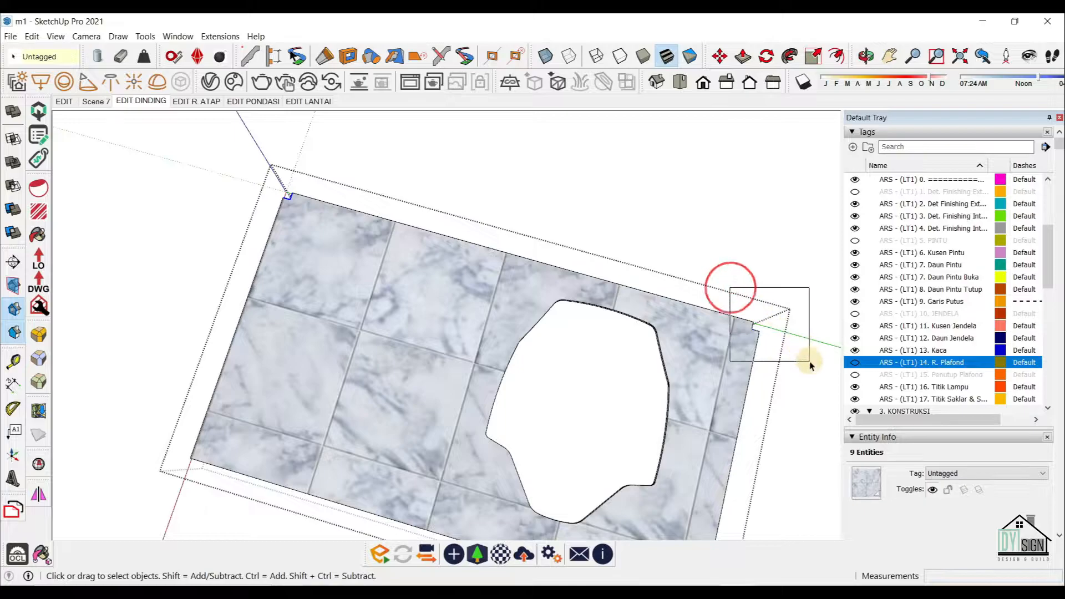
scroll(479, 364, "down", 6)
key("Escape")
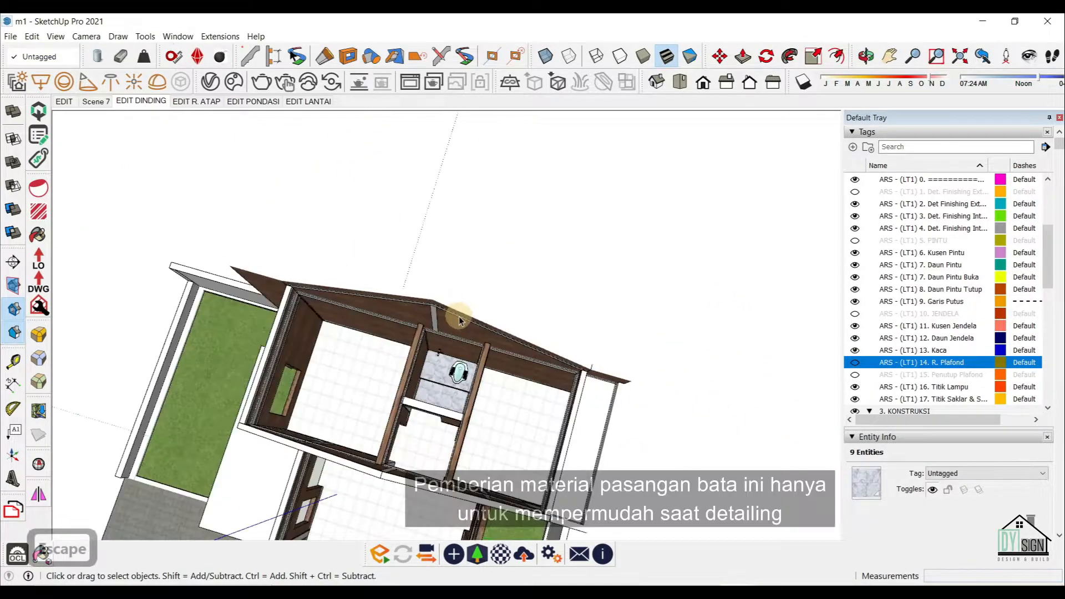
Open the brick wall group and intersect its broad face with the surrounding model.
middle_click_drag(461, 355, 464, 309)
scroll(463, 309, "up", 5)
scroll(587, 211, "down", 5)
middle_click_drag(587, 250, 499, 321)
scroll(344, 404, "up", 8)
scroll(344, 405, "up", 3)
double_click(342, 292)
double_click(342, 292)
right_click(420, 388)
mouse_move(499, 165)
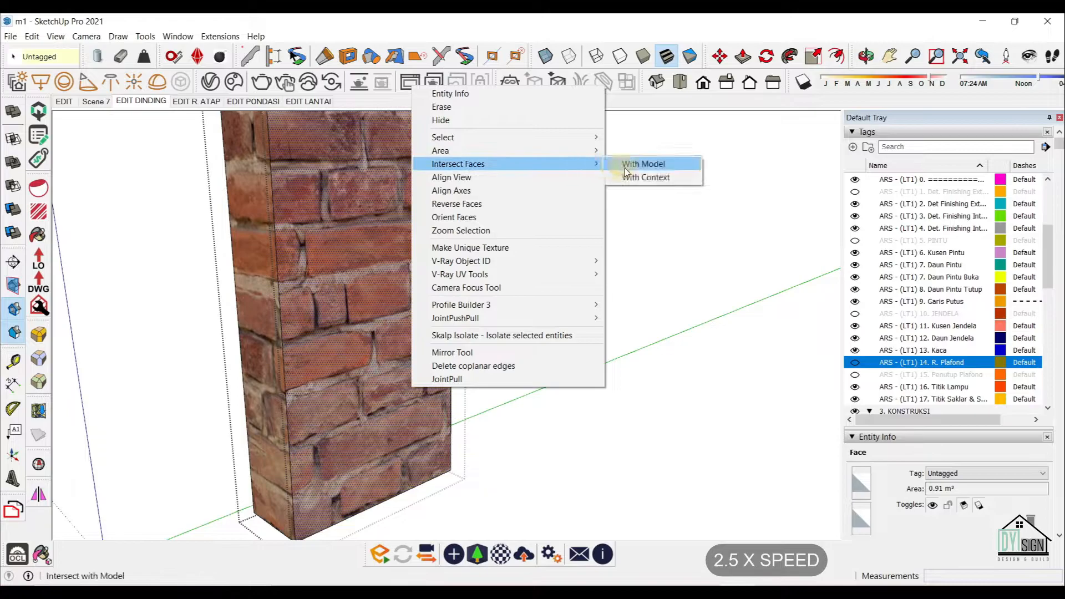
left_click(625, 165)
Erase the stray intersection edge near the lower end of the brick wall face.
key("ctrl+h")
key("ctrl+h")
scroll(455, 352, "up", 3)
key("e")
left_click(445, 358)
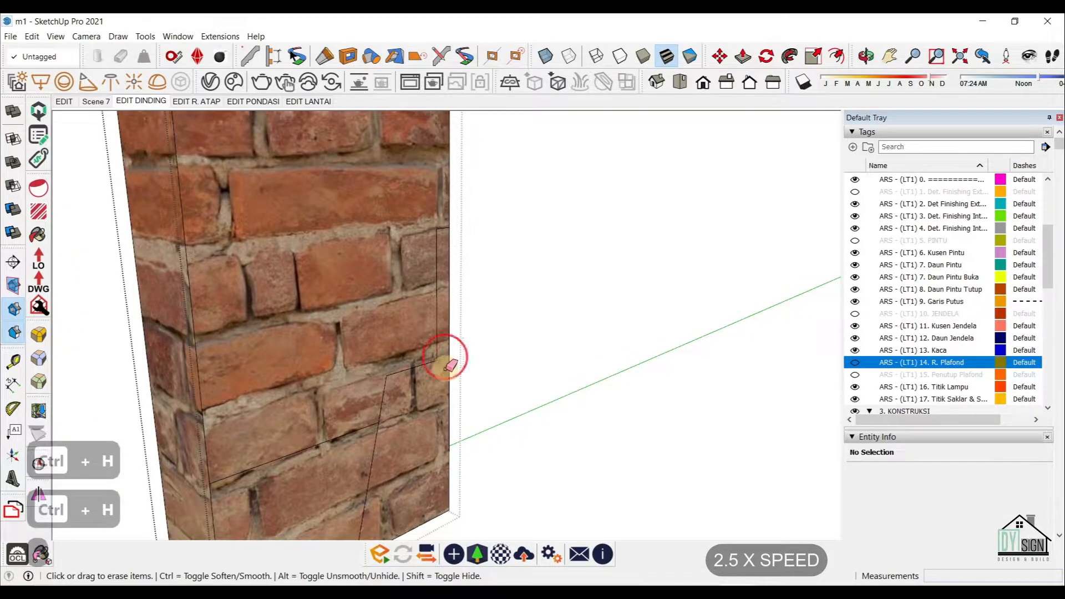
Push/pull the area outlined by the intersection edges on the brick wall and leave the group.
scroll(447, 364, "down", 4)
key("p")
left_click(435, 409)
left_click(275, 380)
key("space")
scroll(423, 371, "down", 2)
key("Escape")
Check the neighbouring brick wall groups one by one for surfaces that need correcting.
middle_click_drag(435, 319, 429, 384)
double_click(368, 346)
scroll(429, 385, "down", 4)
key("Escape")
scroll(410, 355, "down", 2)
double_click(384, 309)
key("Escape")
scroll(385, 321, "down", 2)
middle_click_drag(385, 321, 144, 338)
scroll(278, 283, "down", 3)
scroll(504, 230, "up", 3)
scroll(522, 282, "down", 1)
Sample Bricks_Weathered_E02_1m from one gable panel and apply it to the larger panel and the sloping band above.
double_click(522, 282)
triple_click(522, 283)
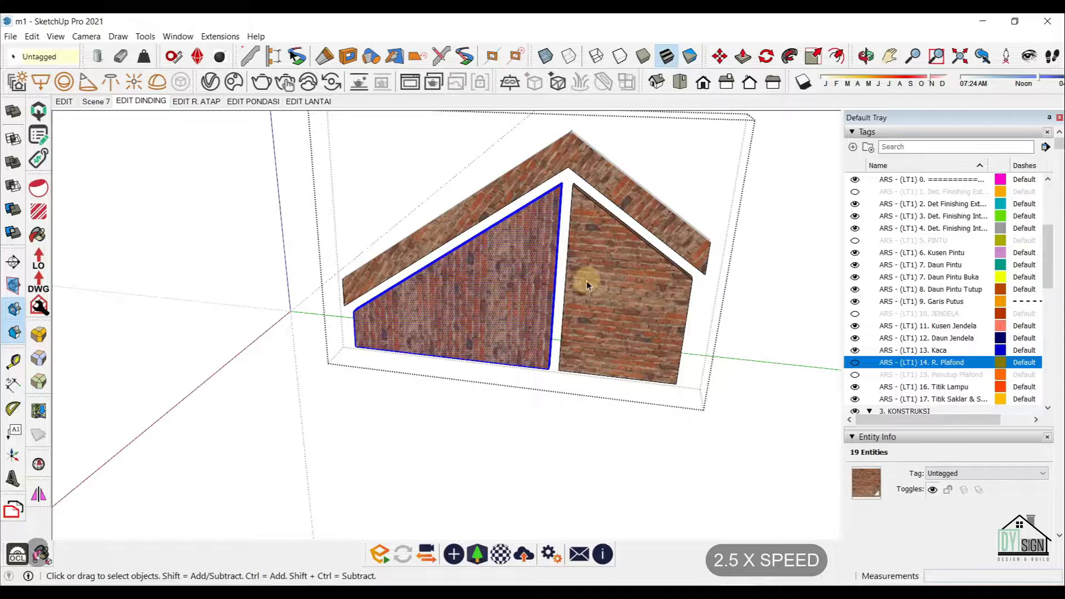
key("b")
left_click(586, 268, "alt")
left_click(529, 271)
scroll(547, 166, "up", 2)
left_click(545, 156)
scroll(535, 184, "down", 2)
key("Escape")
middle_click_drag(448, 281, 623, 305)
key("Escape")
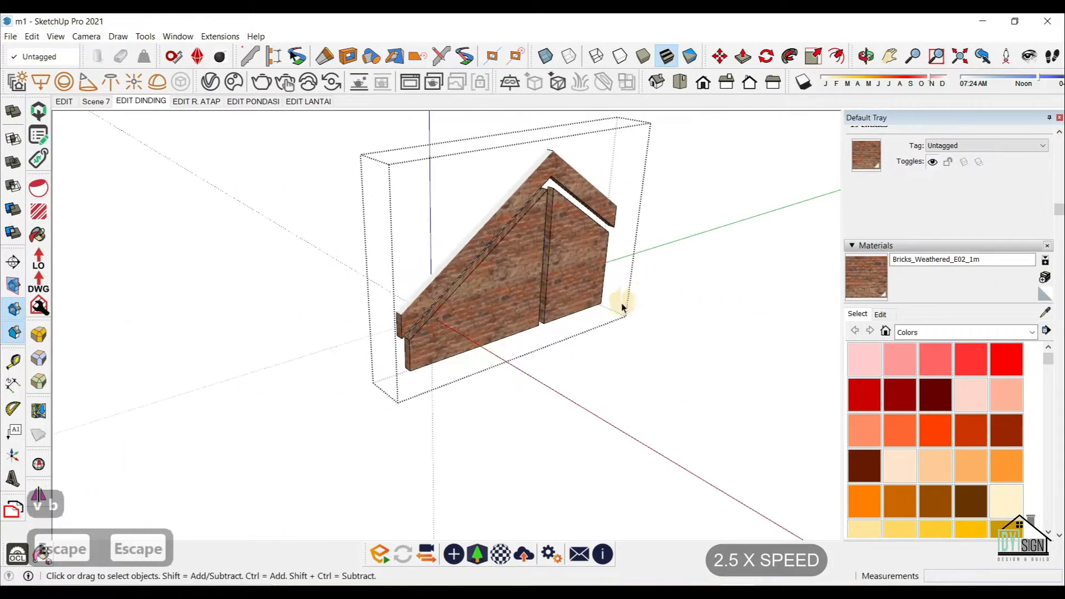
key("Escape")
Examine the corrected walls of the house from several sides.
scroll(481, 265, "up", 4)
mouse_move(481, 264)
middle_mouse_down()
mouse_move(304, 227)
mouse_move(326, 388)
middle_mouse_up()
scroll(325, 414, "up", 2)
scroll(345, 335, "down", 3)
middle_click_drag(344, 335, 580, 272)
scroll(580, 272, "down", 3)
middle_click_drag(581, 272, 639, 237)
Inspect the roof frame from several angles in the EDIT R. ATAP scene.
left_click(197, 102)
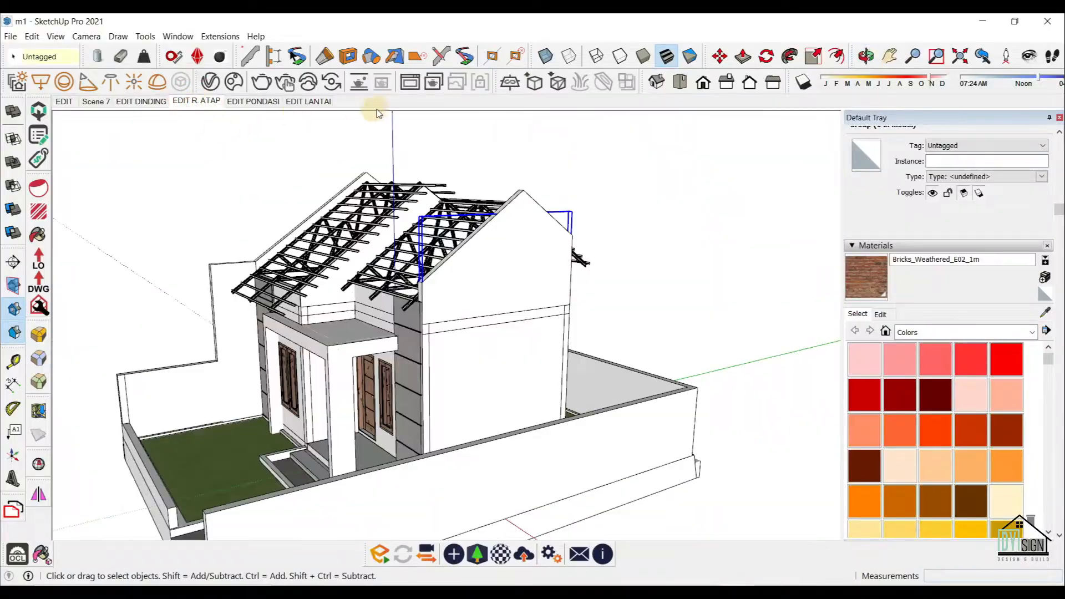
middle_click_drag(581, 256, 569, 273)
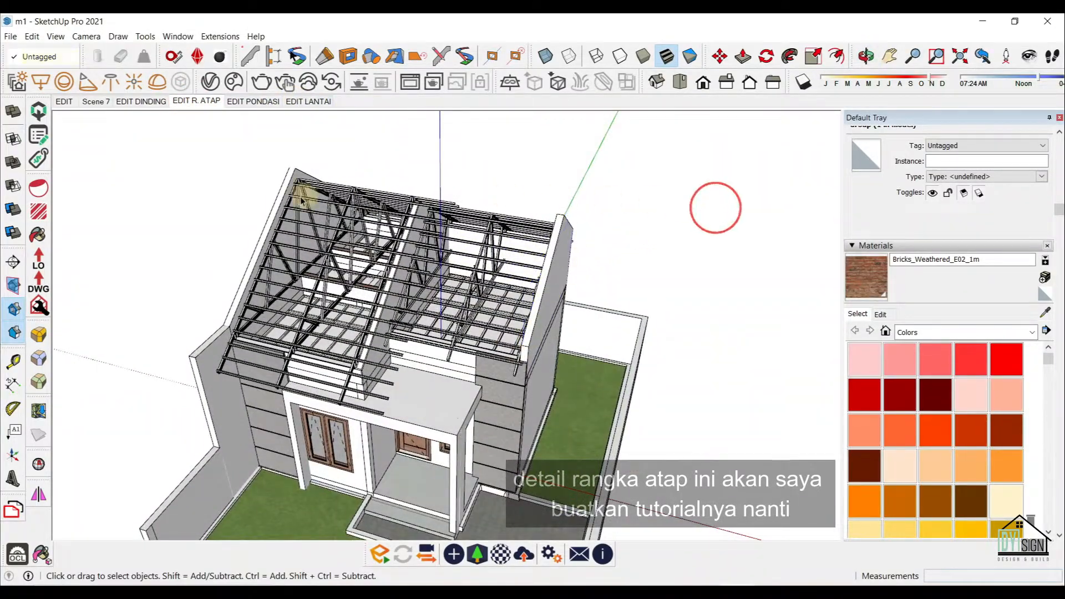
scroll(388, 233, "up", 5)
scroll(435, 264, "down", 4)
middle_click_drag(435, 264, 521, 302)
scroll(343, 195, "up", 2)
scroll(343, 192, "up", 2)
scroll(352, 185, "down", 3)
scroll(465, 344, "up", 3)
scroll(465, 345, "down", 5)
In the EDIT PONDASI scene, assign the untagged squat toilet and water tap components to a tag.
left_click(269, 106)
middle_click_drag(569, 356, 457, 295)
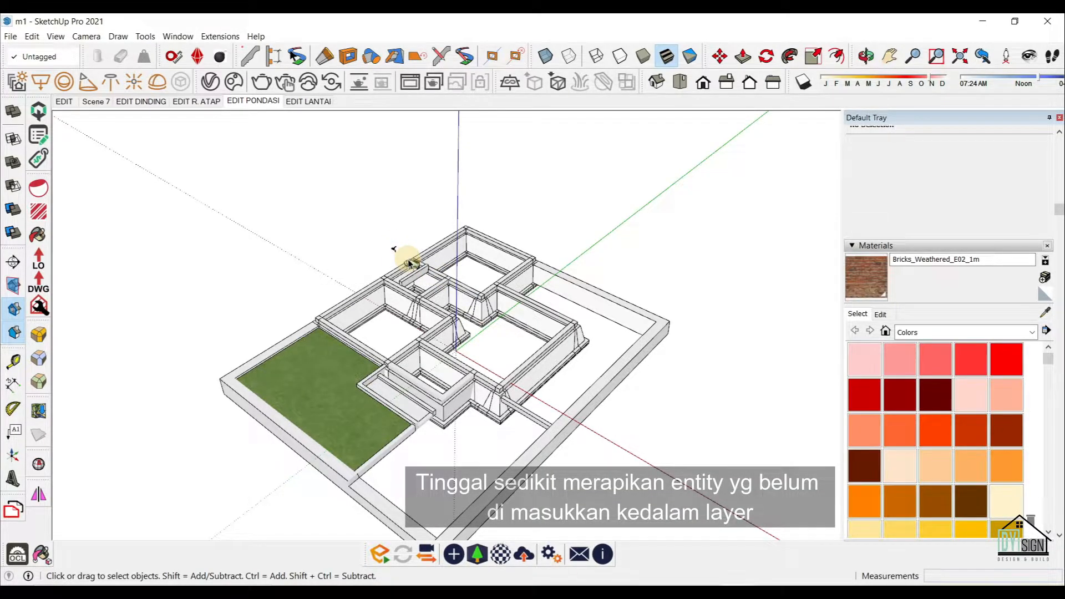
scroll(408, 263, "up", 2)
middle_click_drag(409, 263, 461, 263)
scroll(443, 262, "up", 6)
left_click(383, 269)
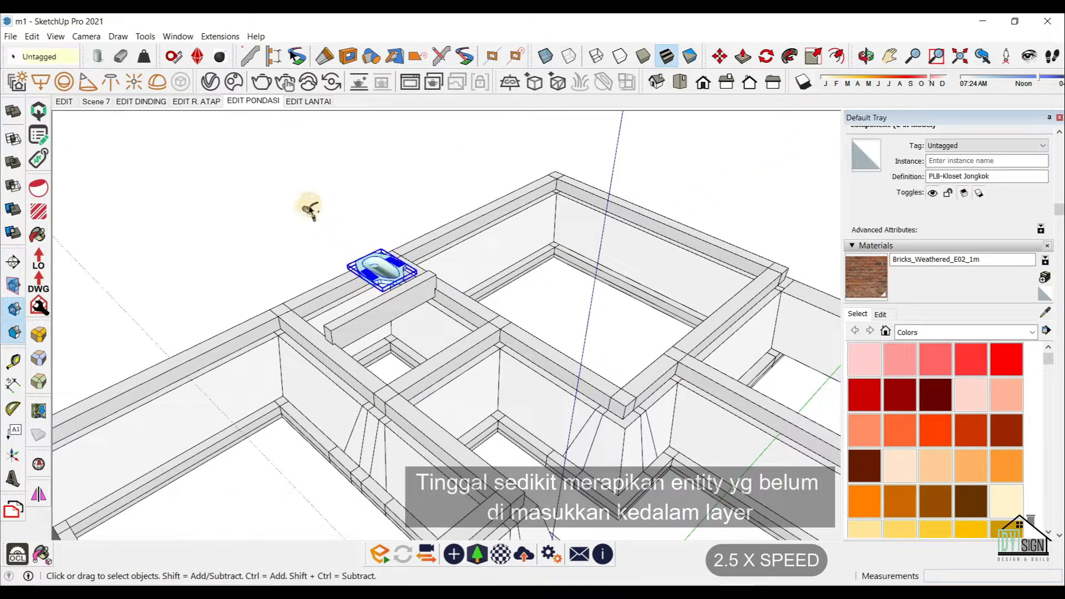
left_click(1026, 145)
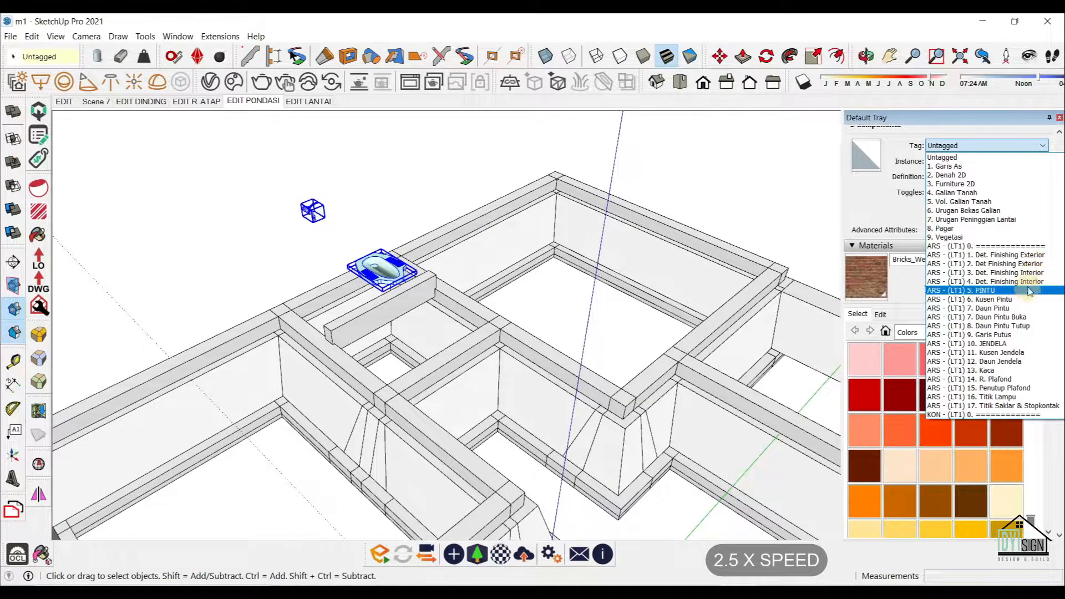
left_click(1044, 257)
left_click(441, 156)
Check the tag of the short foundation beam beside the bathroom.
scroll(521, 244, "down", 3)
middle_click_drag(521, 244, 463, 305)
left_click(378, 312)
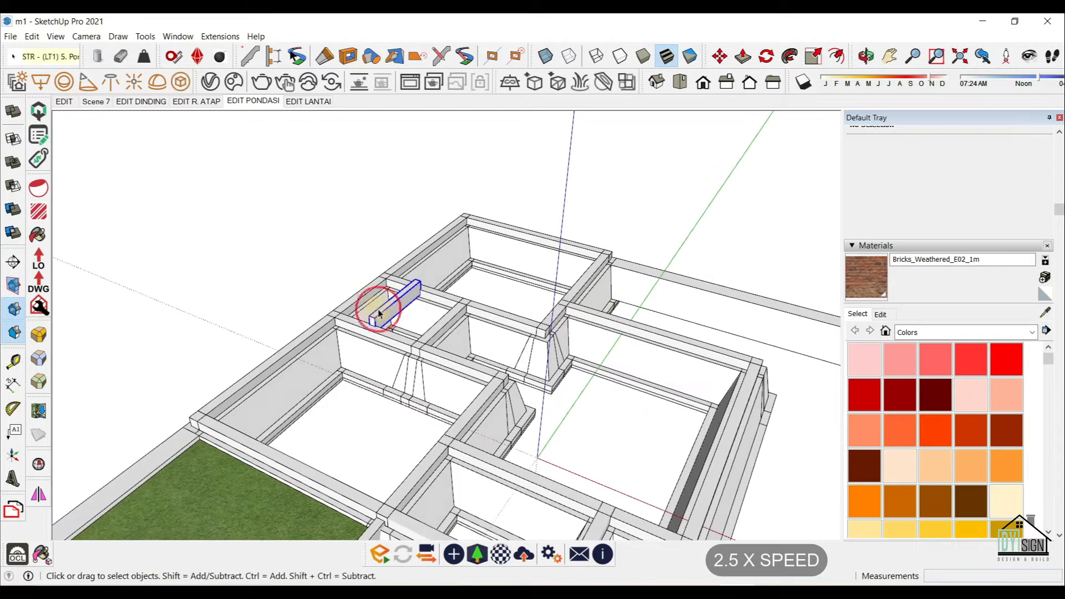
scroll(383, 309, "down", 3)
middle_click_drag(400, 297, 493, 229)
left_click(592, 249)
Collapse the four tag folders and hide 4. STRUKTURAL to isolate the untagged objects.
scroll(890, 265, "up", 10)
left_click(869, 193)
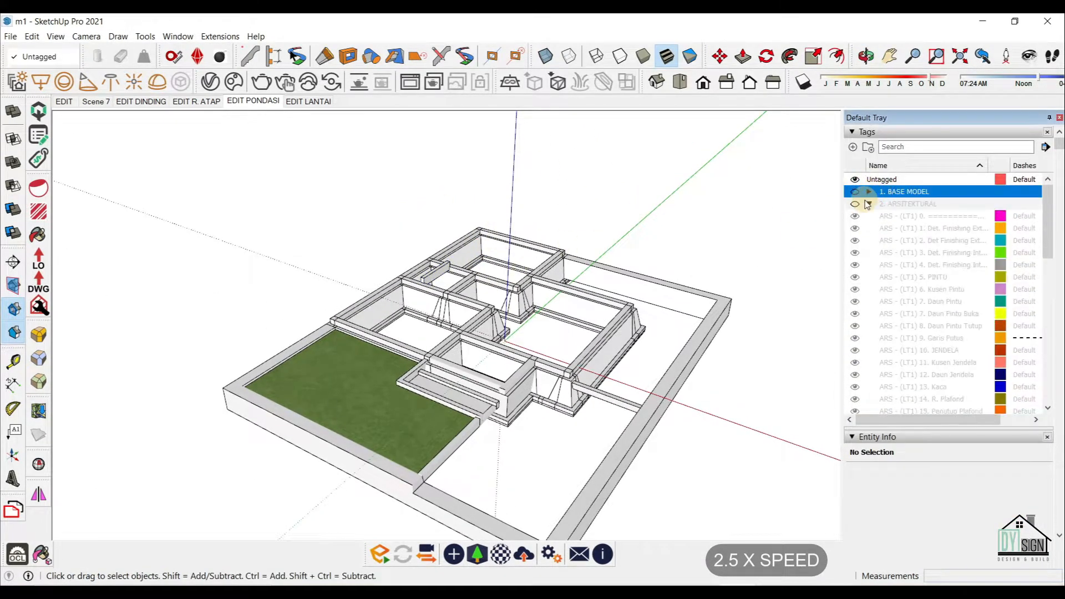
left_click(869, 204)
left_click(869, 216)
left_click(869, 228)
left_click(855, 228)
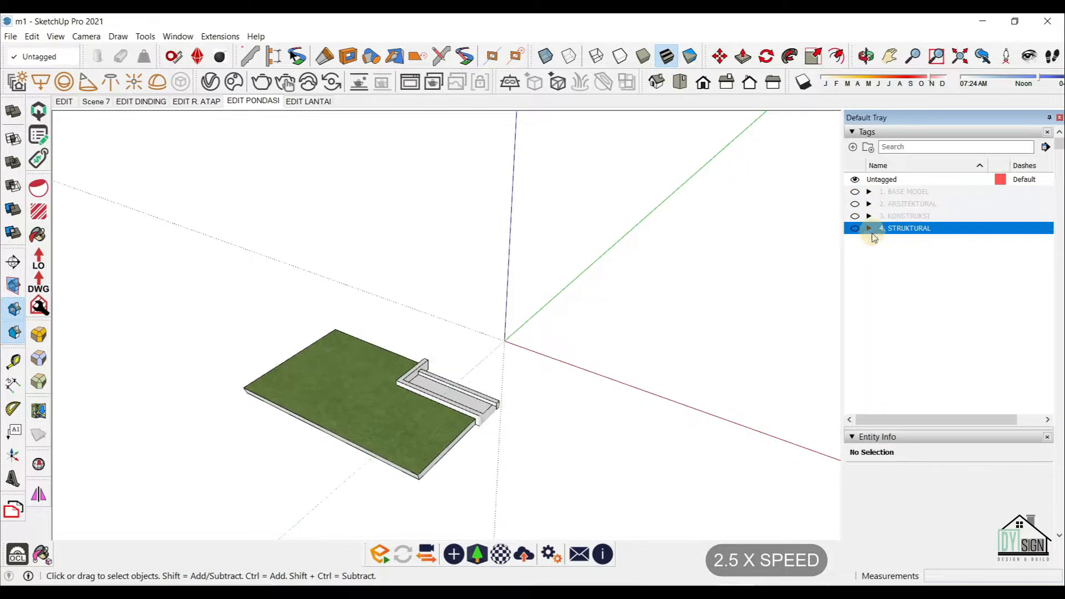
Assign the two low wall groups around the slab beside the garden to STR - (LT1) 5. Pondasi Rollag Bata.
scroll(486, 397, "up", 5)
middle_click_drag(485, 404, 255, 400)
left_click(481, 342)
middle_click_drag(471, 357, 328, 392)
left_click(336, 311, "shift")
middle_click_drag(401, 352, 582, 288)
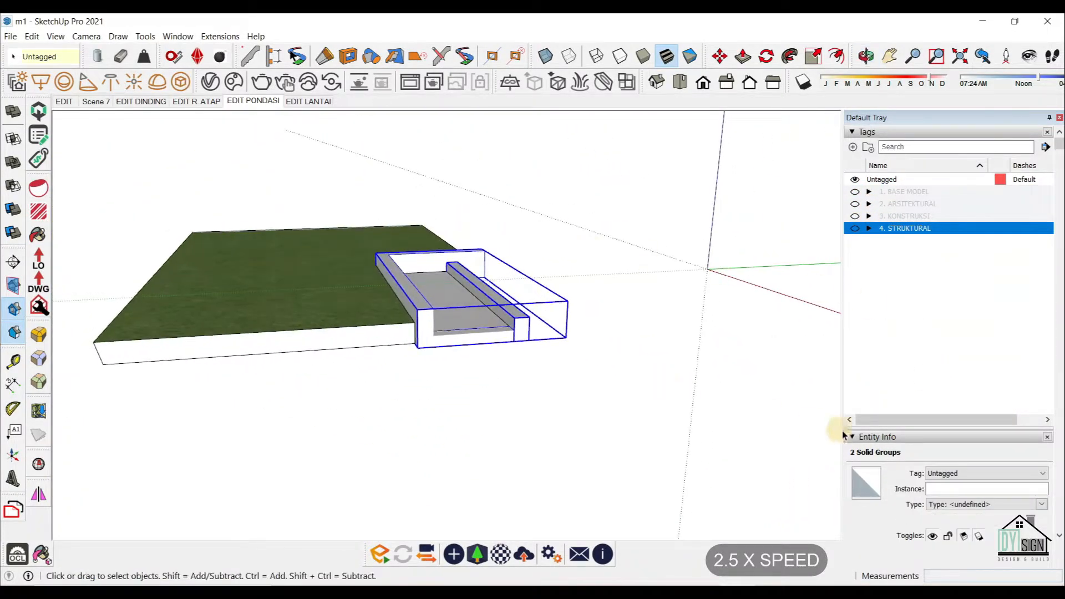
left_click(987, 473)
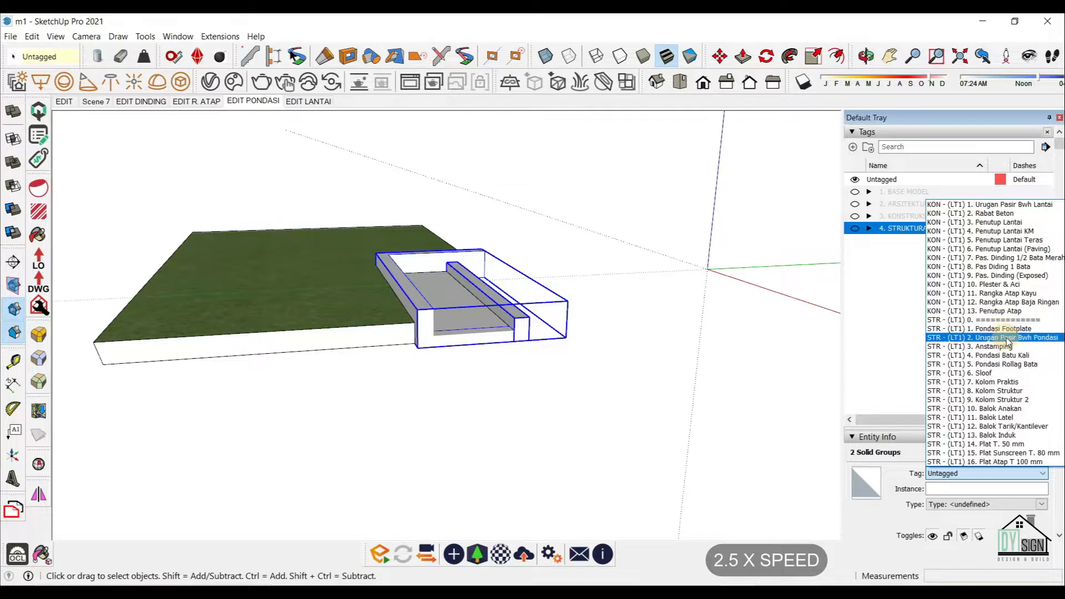
left_click(1014, 364)
Examine the remaining untagged slab beside the garden, comparing it in the EDIT and EDIT PONDASI scenes.
left_click(392, 341)
scroll(416, 333, "up", 2)
left_click(408, 422)
middle_click_drag(435, 328, 334, 359)
left_click(412, 365)
left_click(263, 102)
left_click(65, 103)
left_click(441, 404)
scroll(440, 396, "up", 7)
left_click(385, 387)
scroll(358, 356, "up", 2)
scroll(434, 343, "down", 2)
left_click(253, 101)
With the structural tags hidden, assign the upper slab layer beside the garden to a tag.
left_click(344, 369)
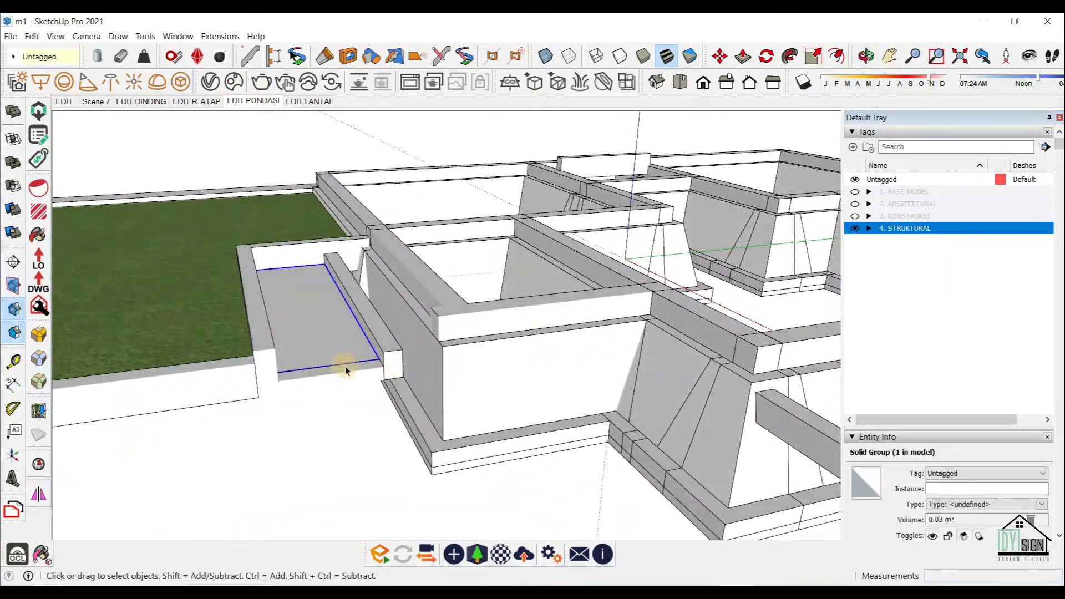
left_click(993, 474)
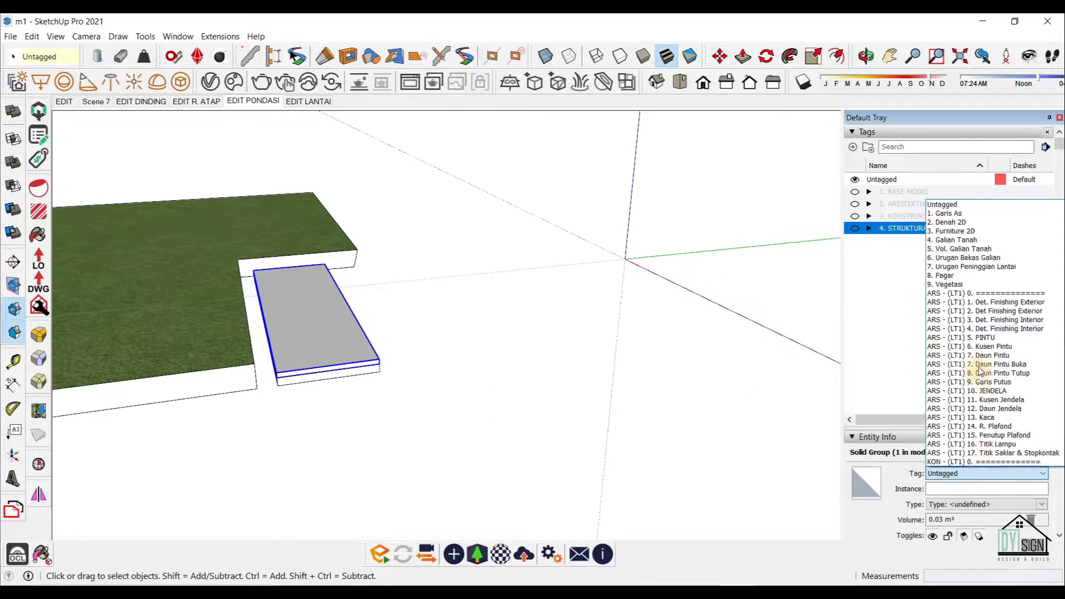
left_click(1018, 284)
Assign the garden ground and the lower slab layer to the tag 7. Urugan Peninggian Lantai.
left_click(205, 266, "shift")
left_click(949, 476)
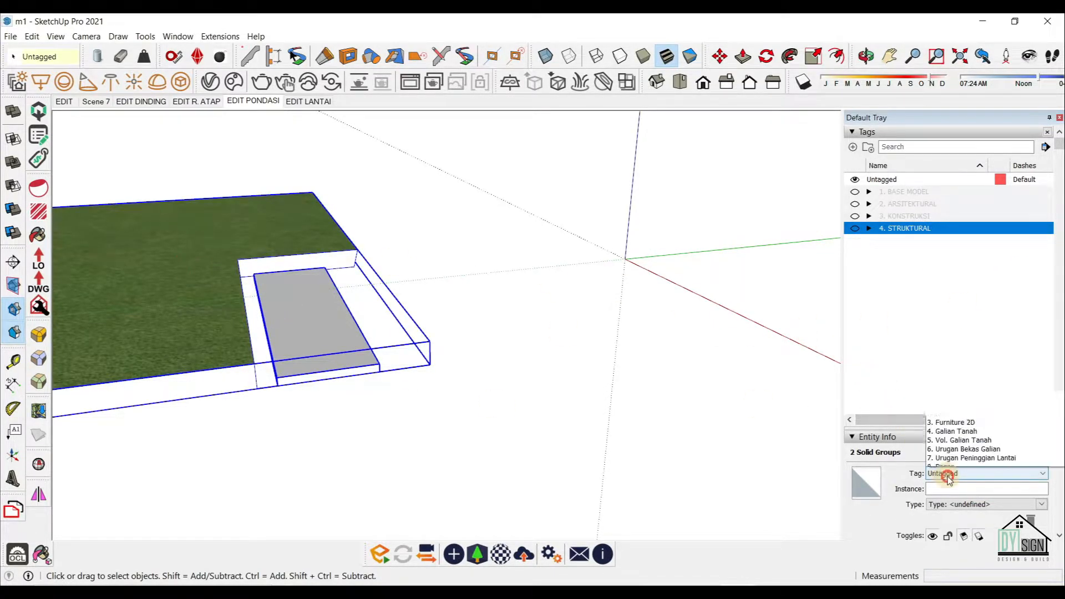
scroll(980, 328, "down", 5)
scroll(980, 333, "up", 5)
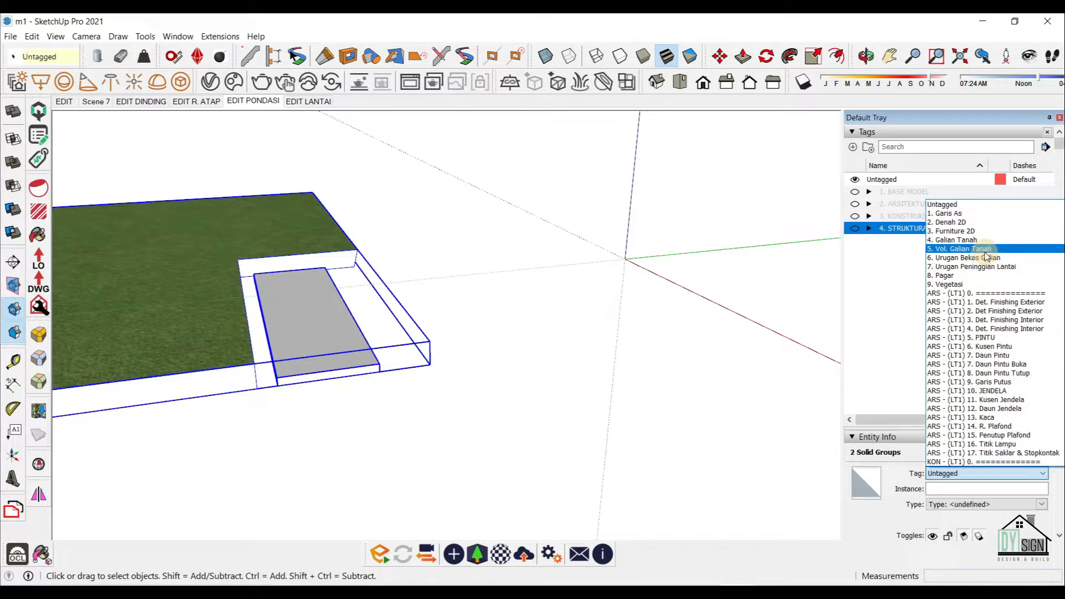
left_click(989, 267)
left_click(659, 278)
Return to the EDIT scene and view the complete house from the front.
middle_click_drag(650, 376, 287, 139)
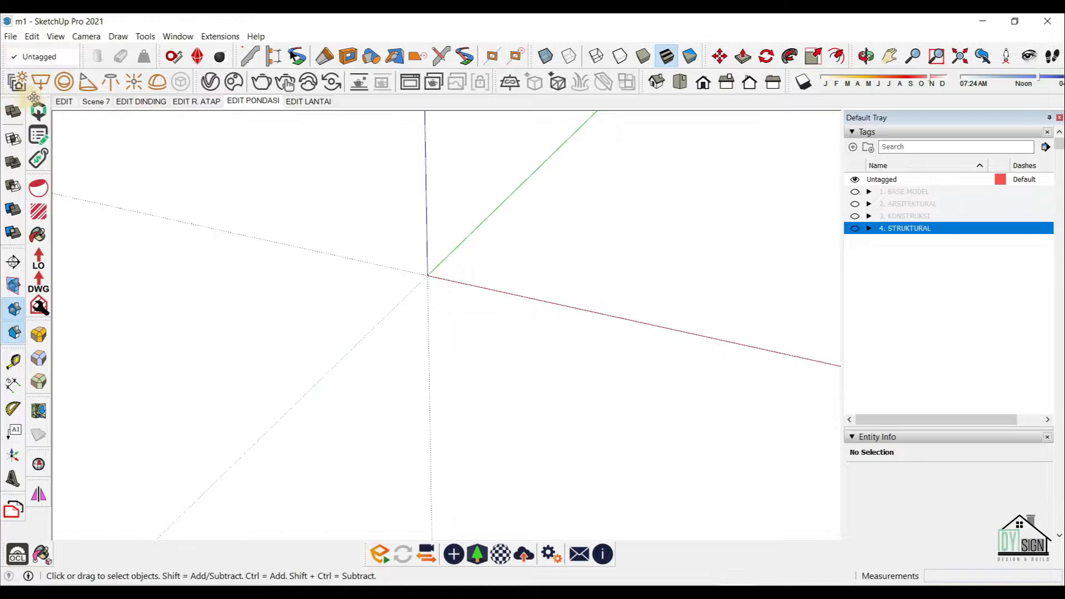
left_click(64, 102)
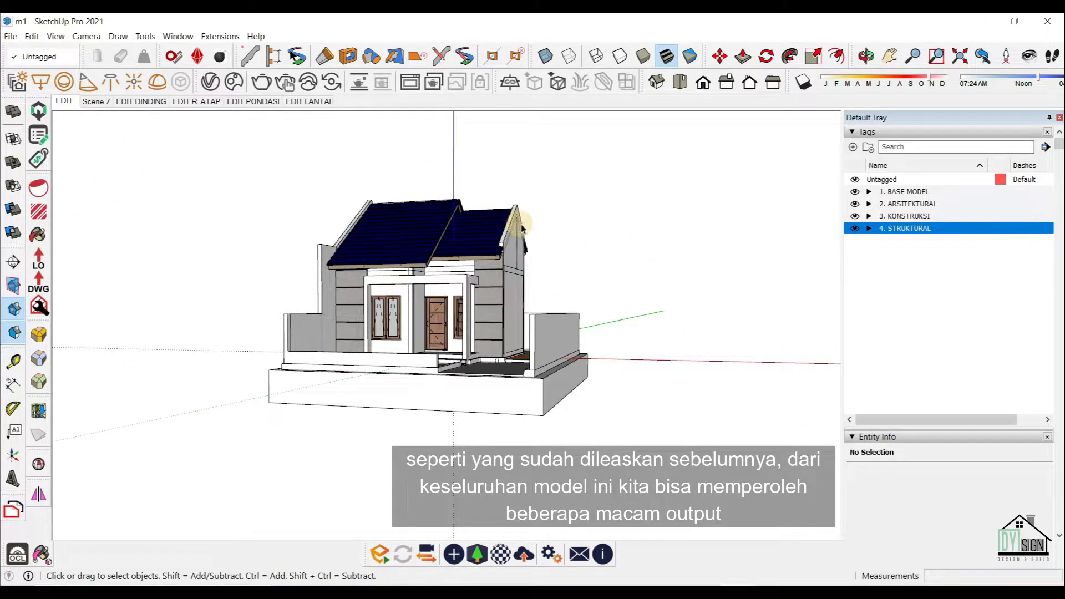
middle_click_drag(560, 154, 608, 222)
middle_click_drag(391, 232, 470, 326)
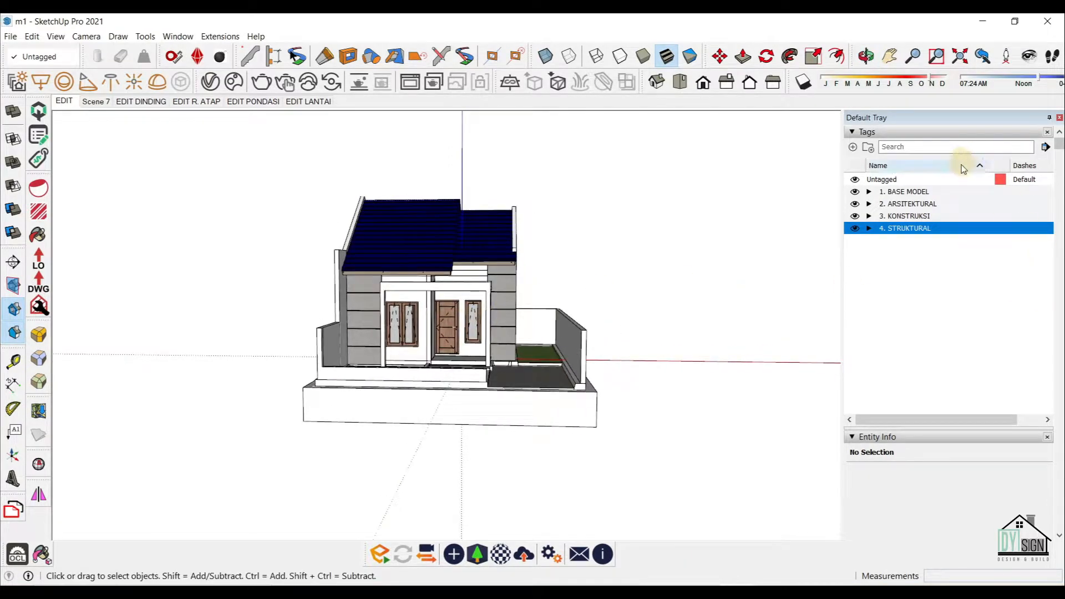
Collapse all open sections of the Default Tray and move Fog below Outliner.
left_click(897, 438)
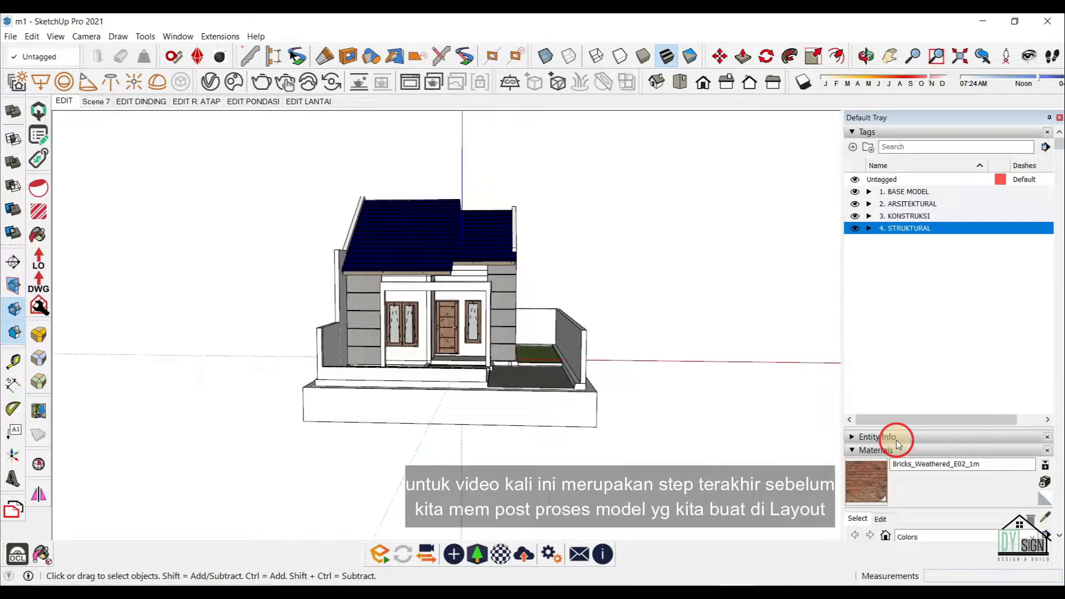
left_click(911, 129)
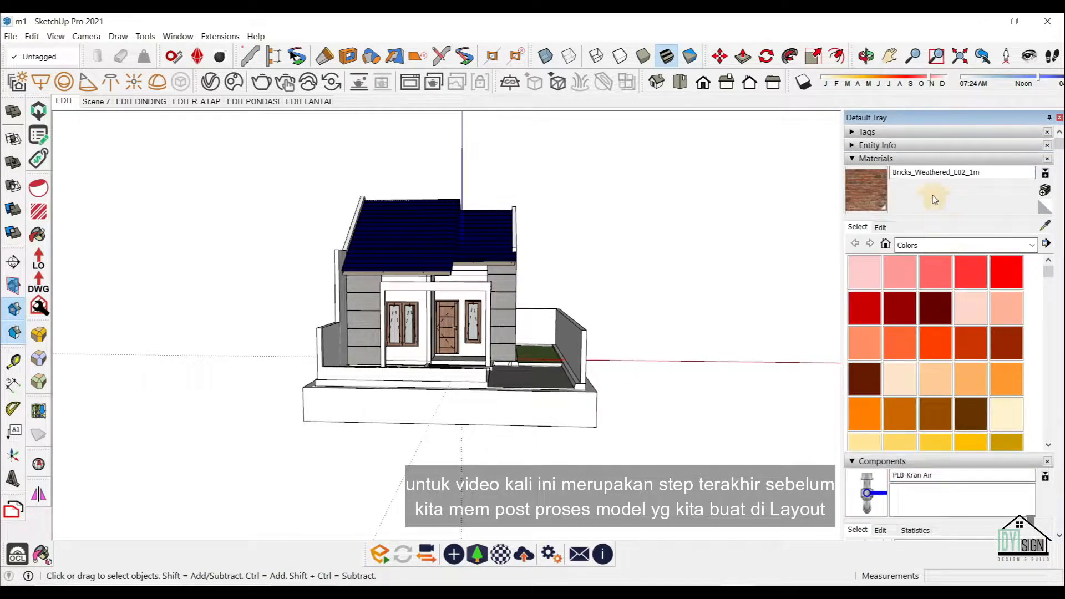
left_click(913, 160)
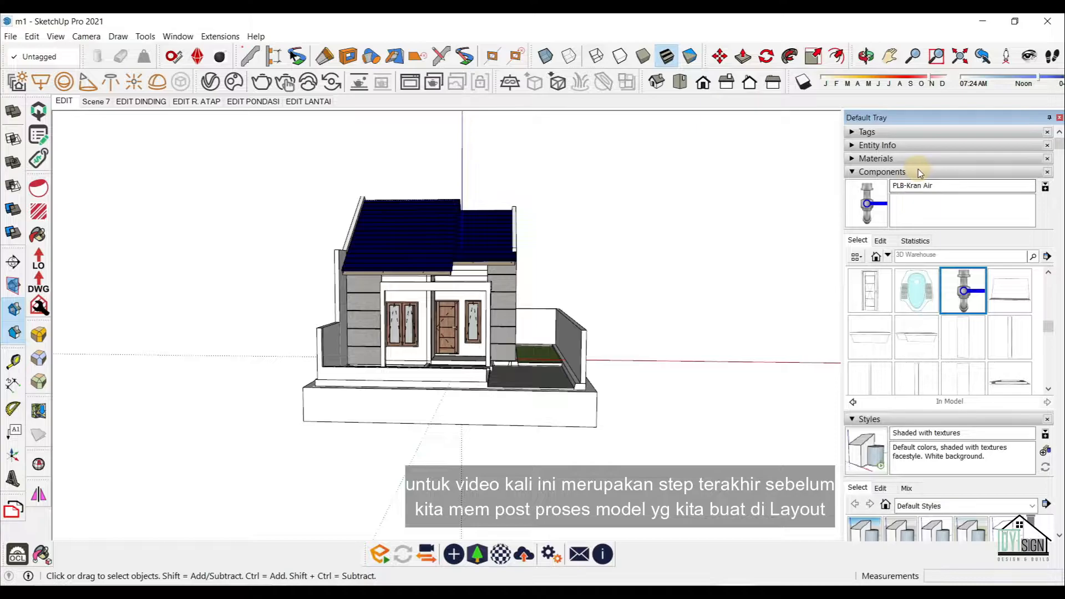
left_click(919, 174)
left_click(913, 185)
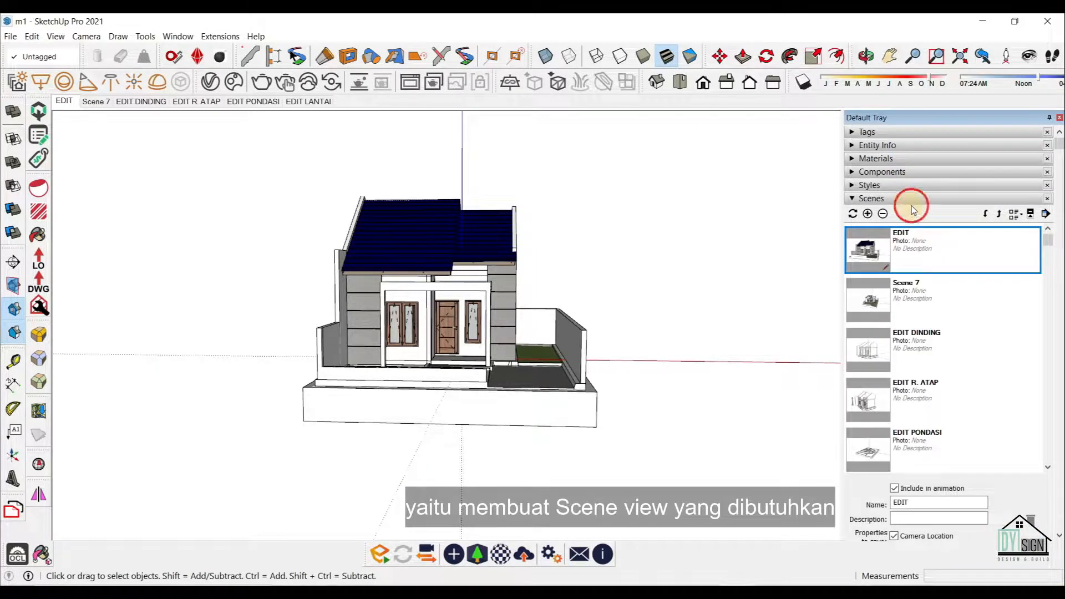
left_click(910, 199)
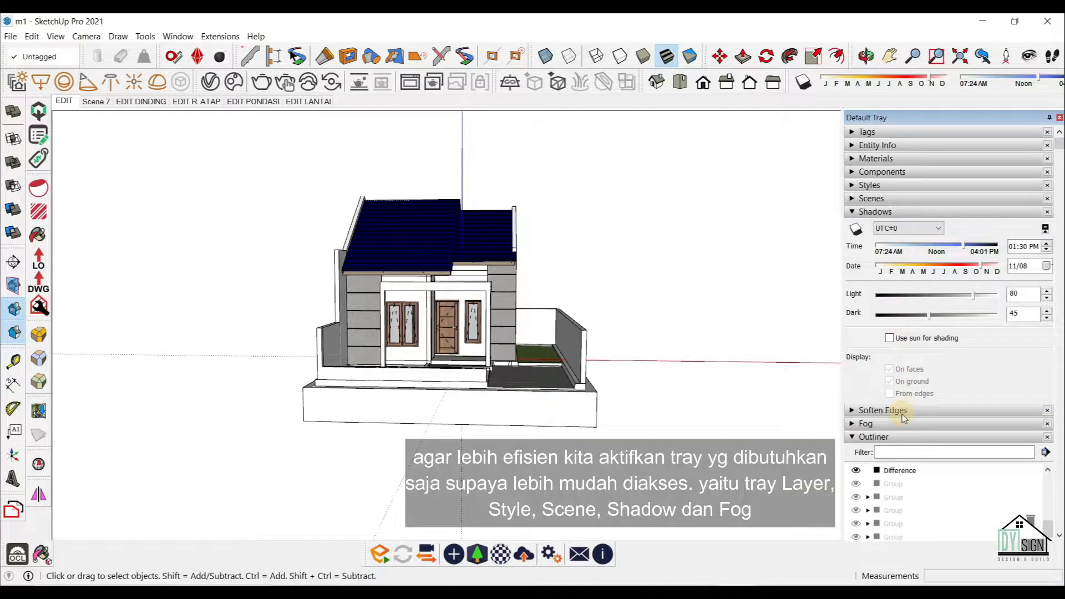
left_click(901, 213)
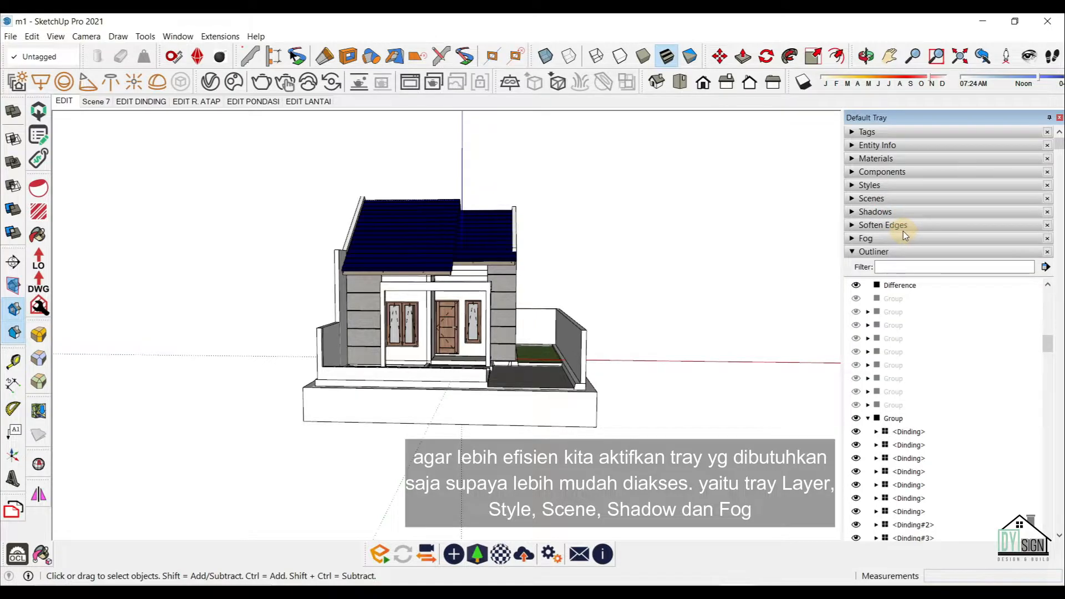
left_click(894, 252)
left_click_drag(894, 241, 899, 261)
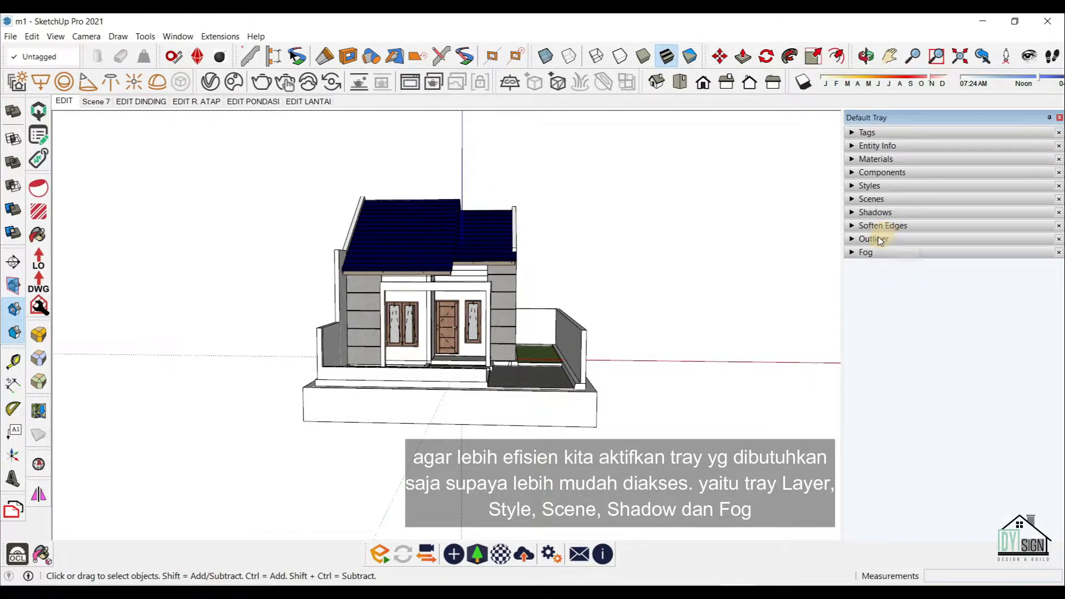
Expand the Outliner, Styles, Scenes and Tags sections of the tray and bring Styles into view.
left_click(853, 240)
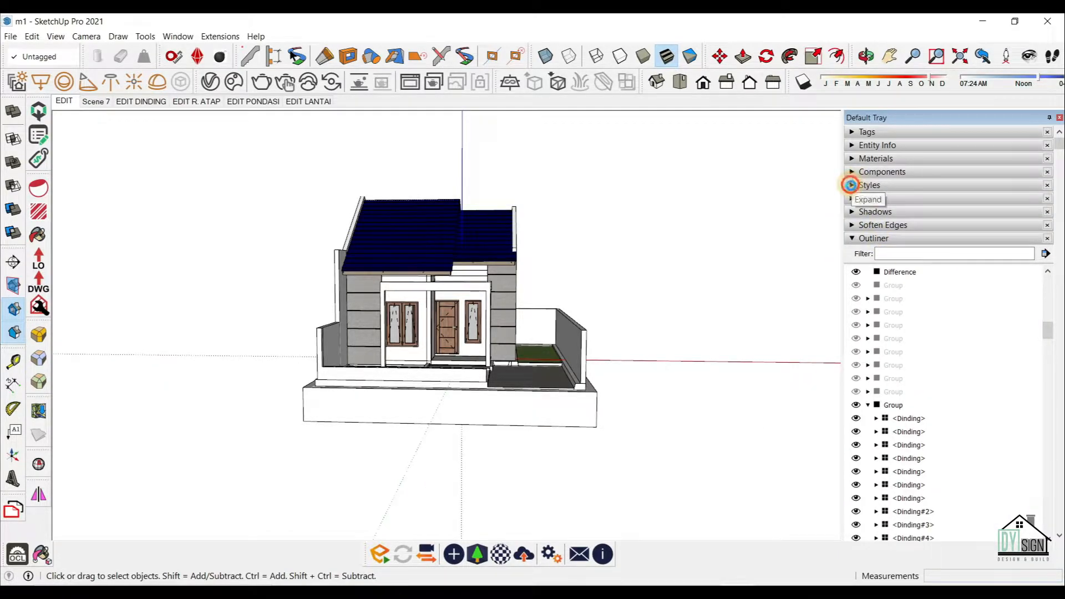
left_click(850, 185)
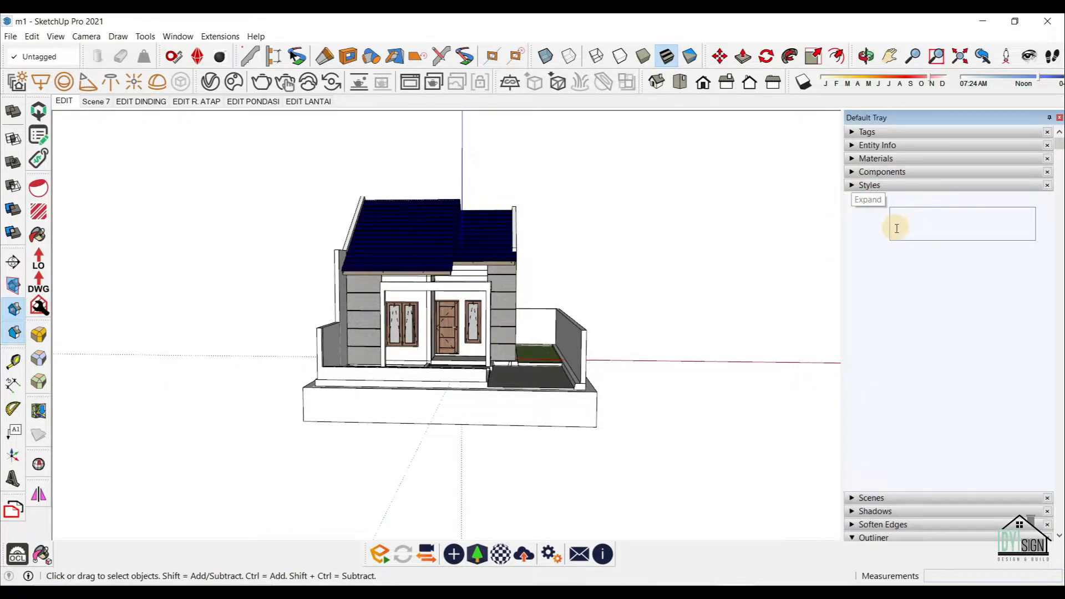
left_click(853, 499)
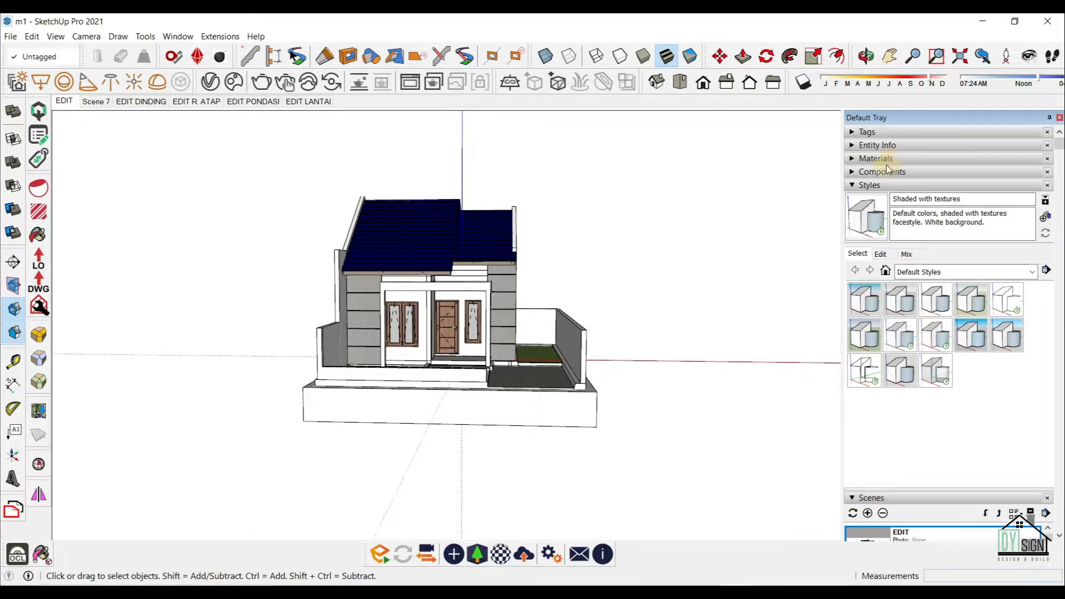
left_click(852, 133)
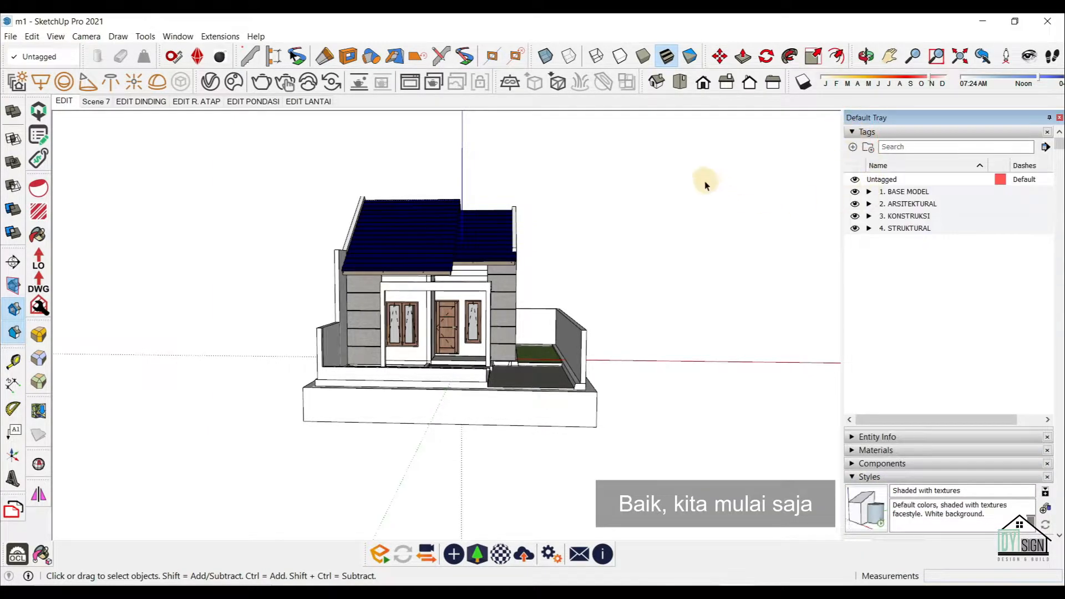
scroll(972, 239, "down", 15)
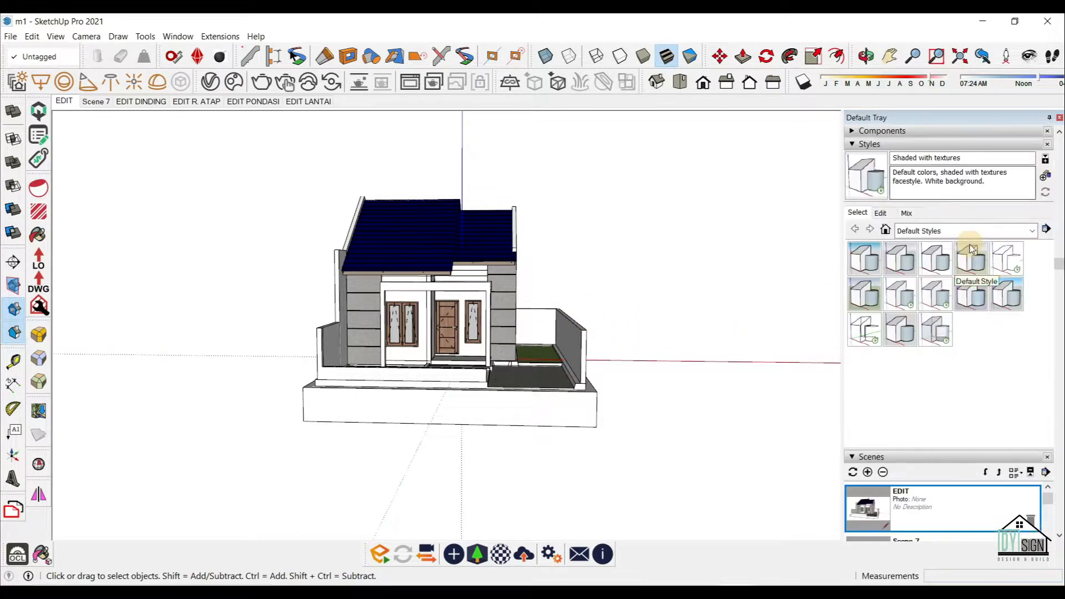
Switch the camera of the house model from perspective to Parallel Projection.
scroll(1059, 296, "down", 5)
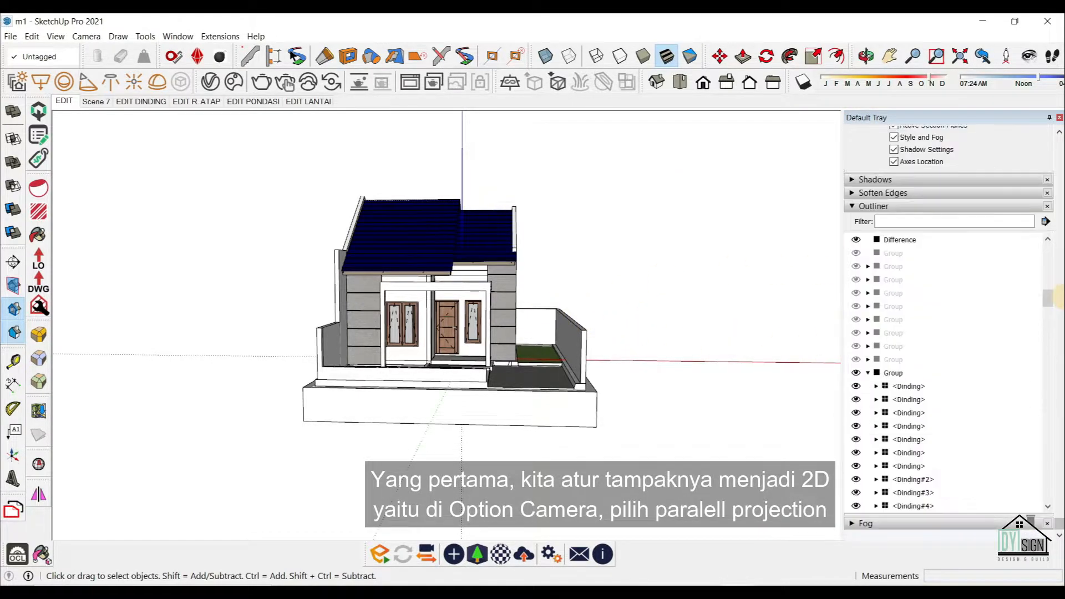
scroll(1058, 298, "up", 3)
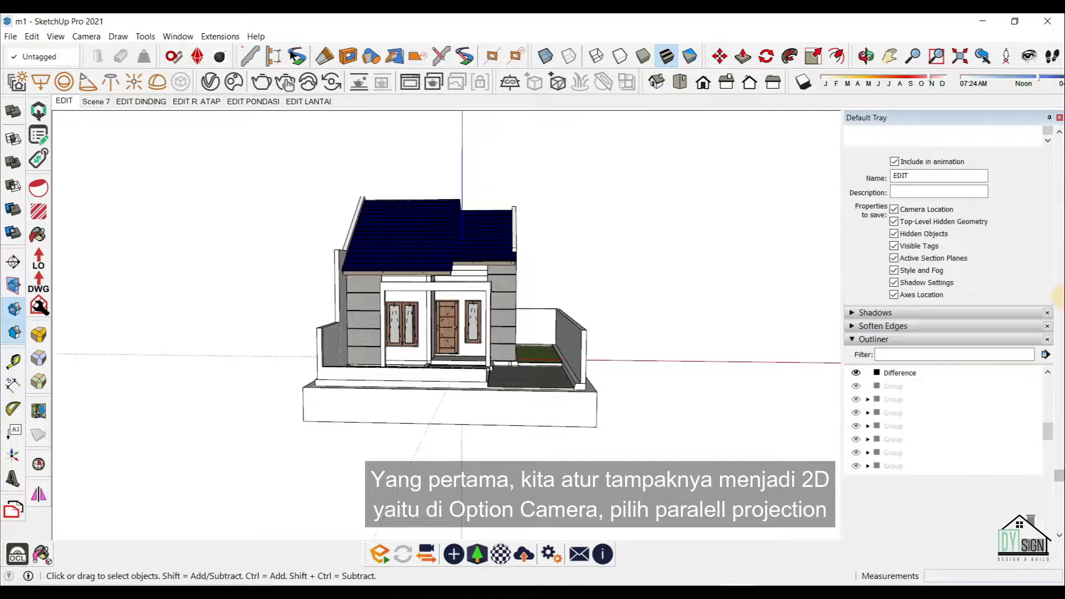
middle_click_drag(472, 253, 481, 220)
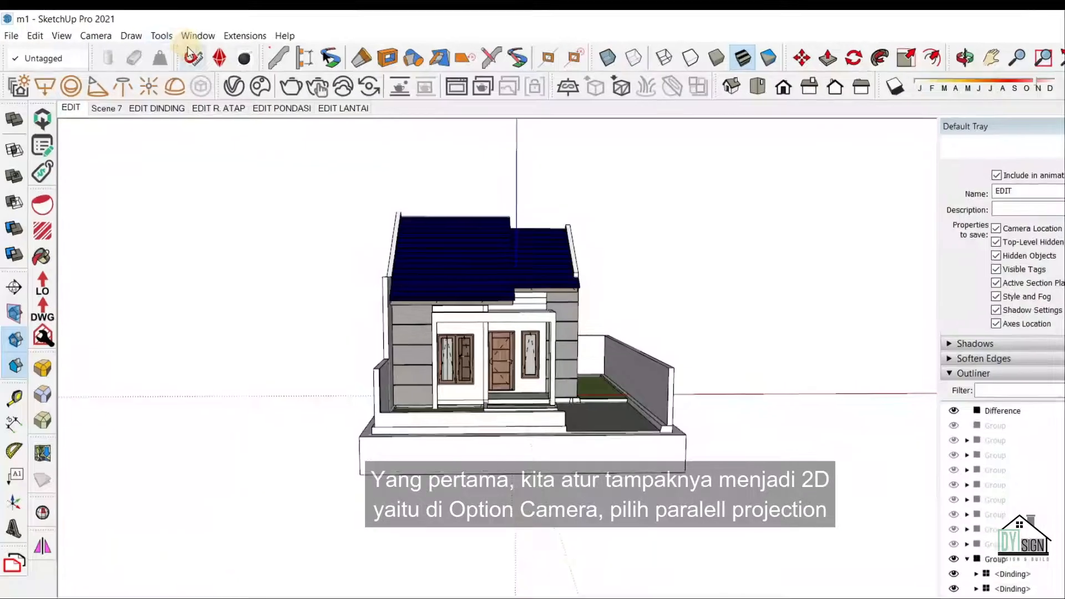
left_click(96, 35)
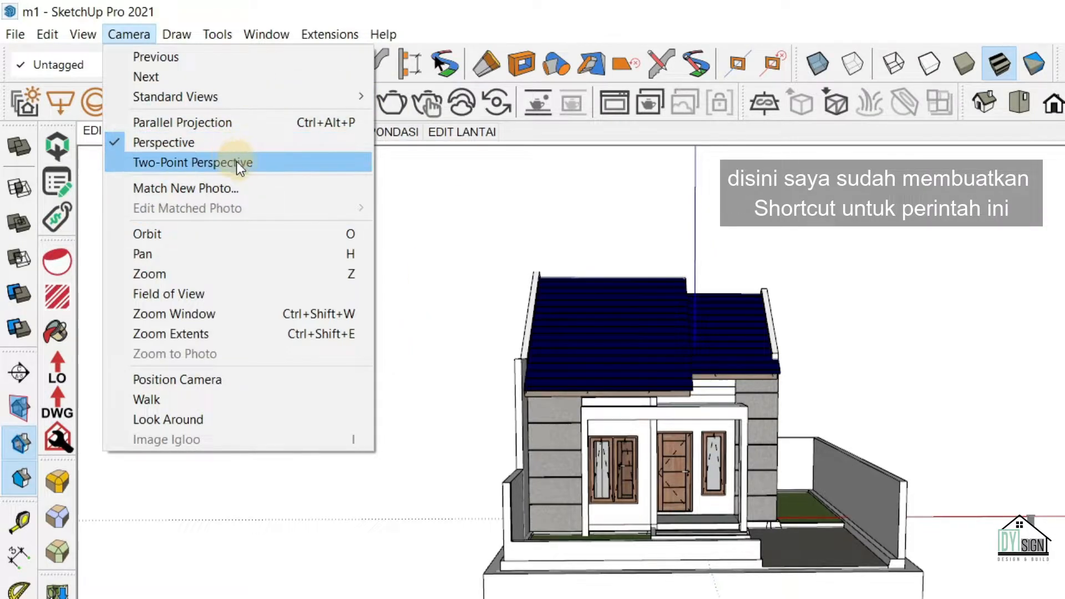
left_click(238, 123)
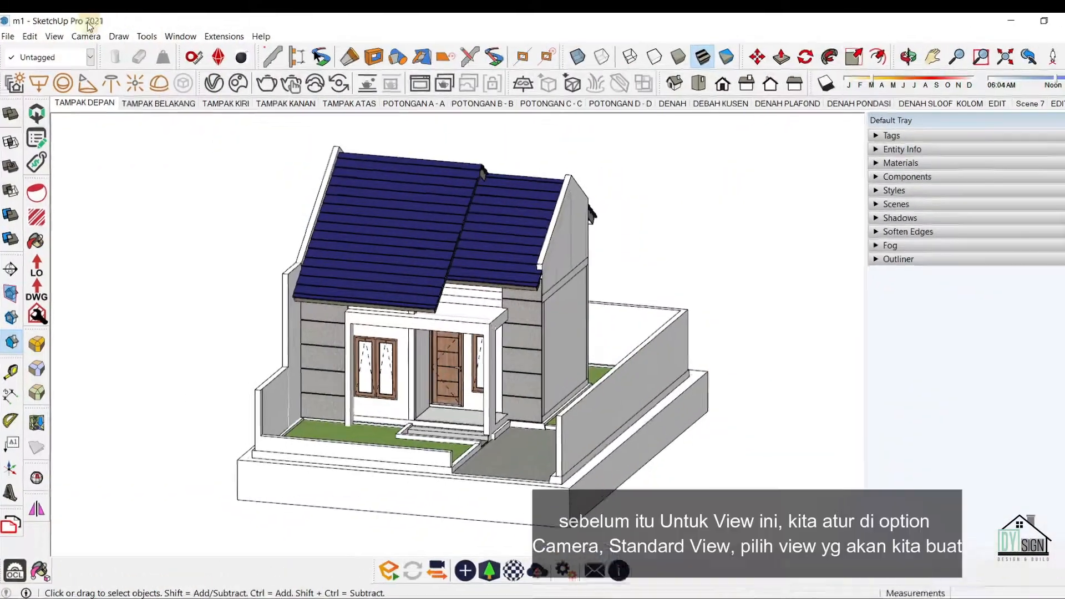
Show the house in the standard Front view.
left_click(83, 36)
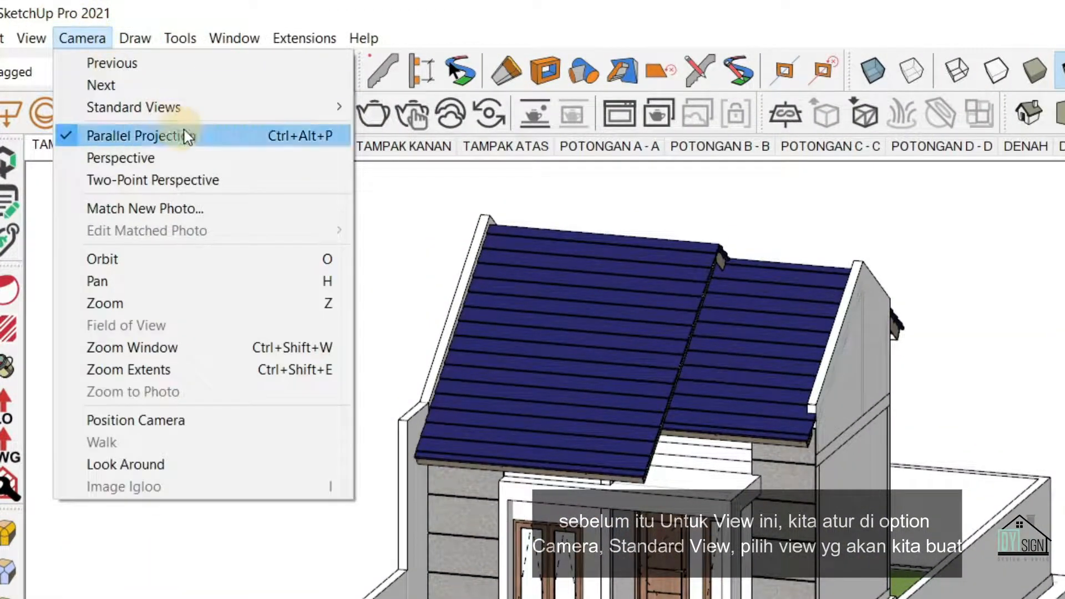
mouse_move(295, 117)
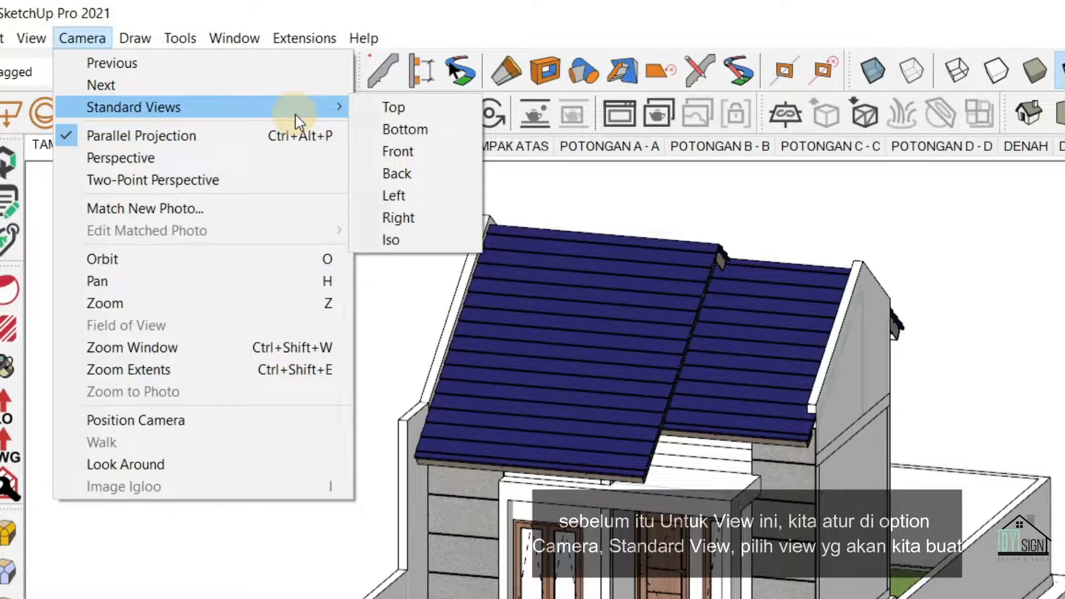
left_click(428, 153)
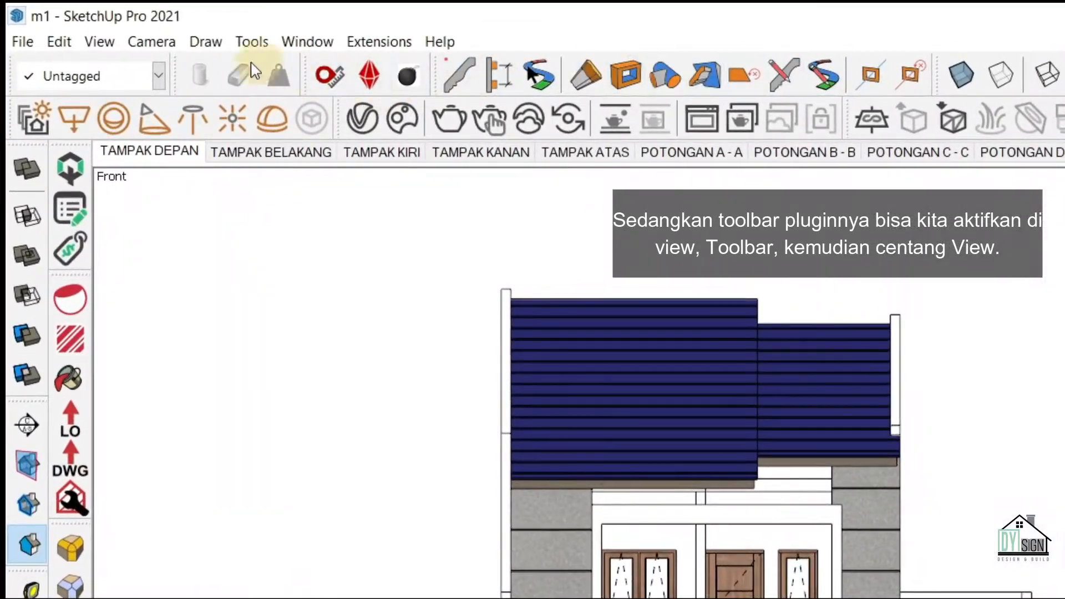
Enable the Views toolbar in the list of available toolbars and close the toolbar settings.
left_click(100, 42)
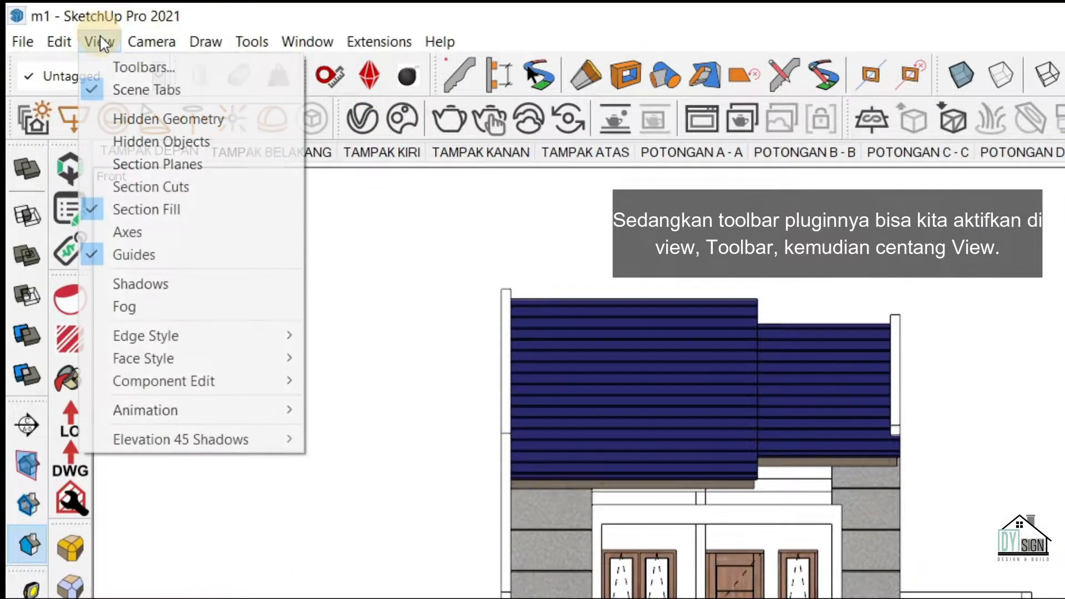
left_click(159, 73)
scroll(640, 322, "down", 4)
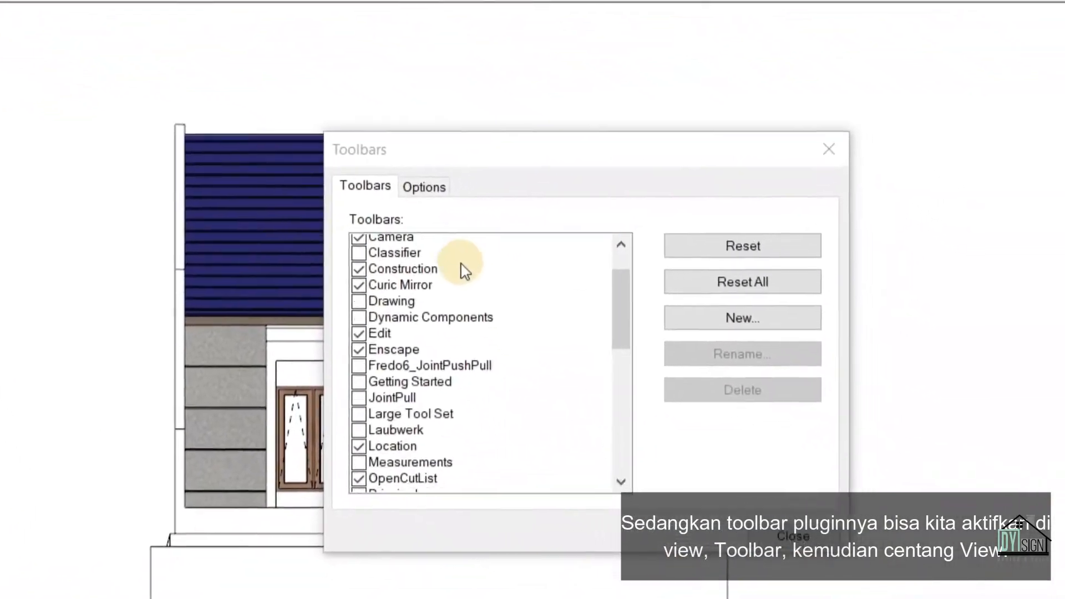
scroll(411, 244, "down", 5)
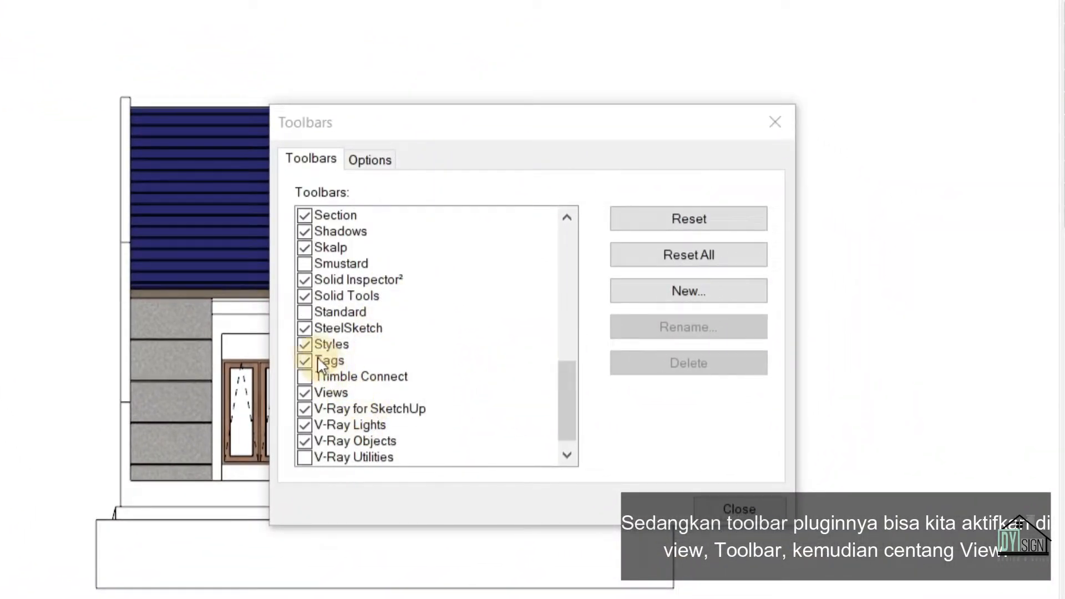
left_click(308, 392)
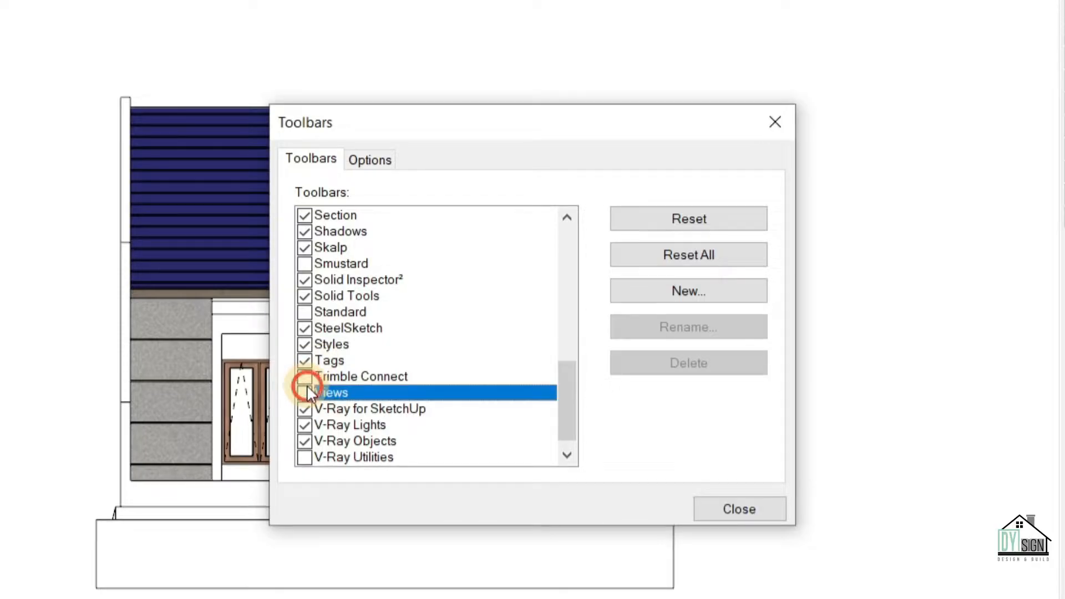
left_click(739, 509)
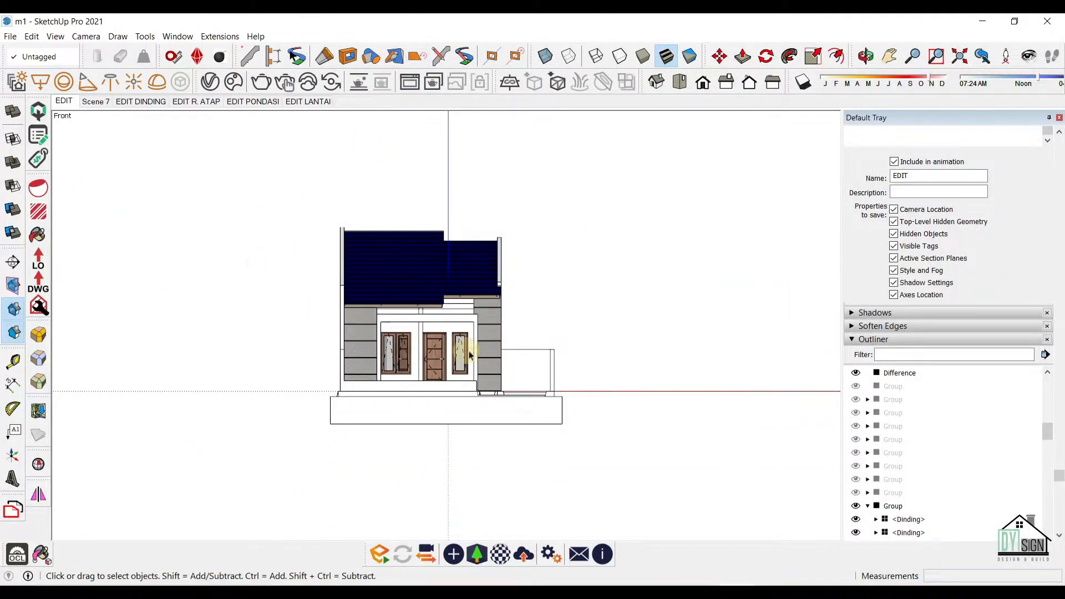
Add a new scene of the front view zoomed to the model's extents and name it TAMPAK DEPAN.
left_click(958, 57)
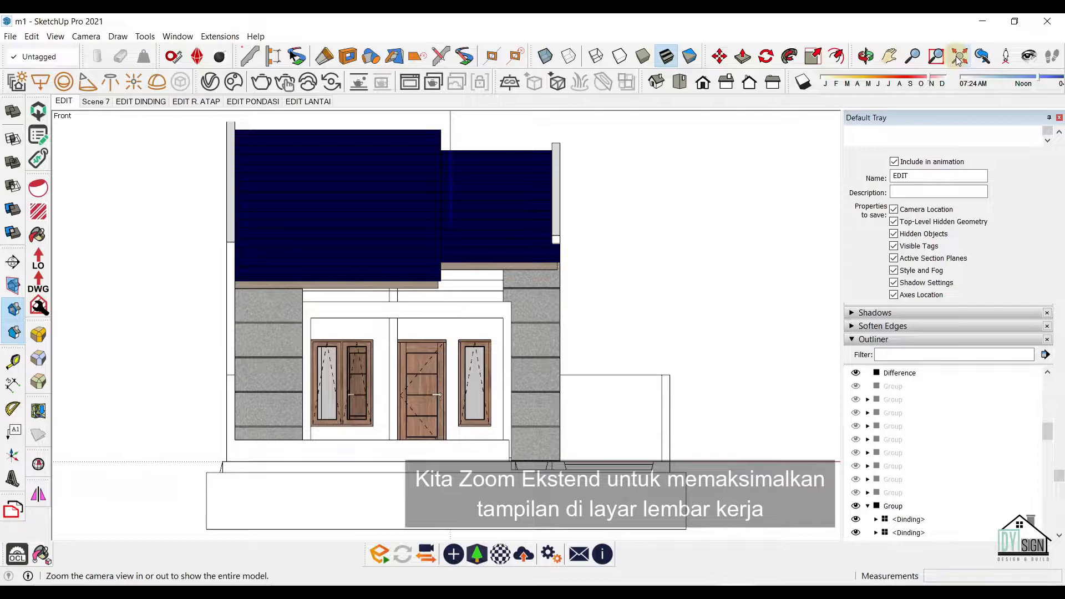
right_click(323, 104)
left_click(392, 142)
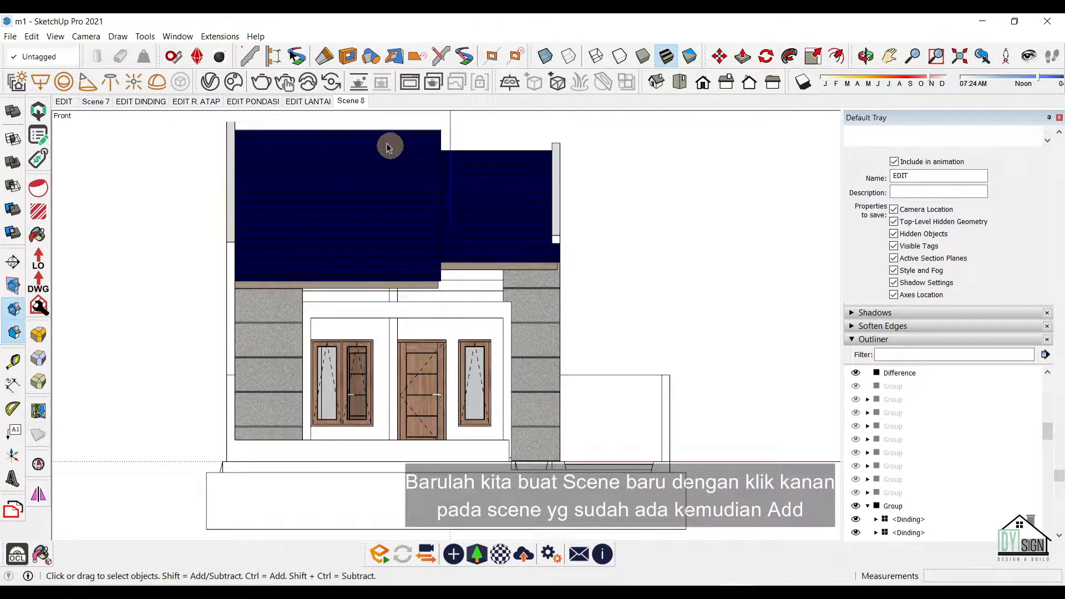
right_click(355, 102)
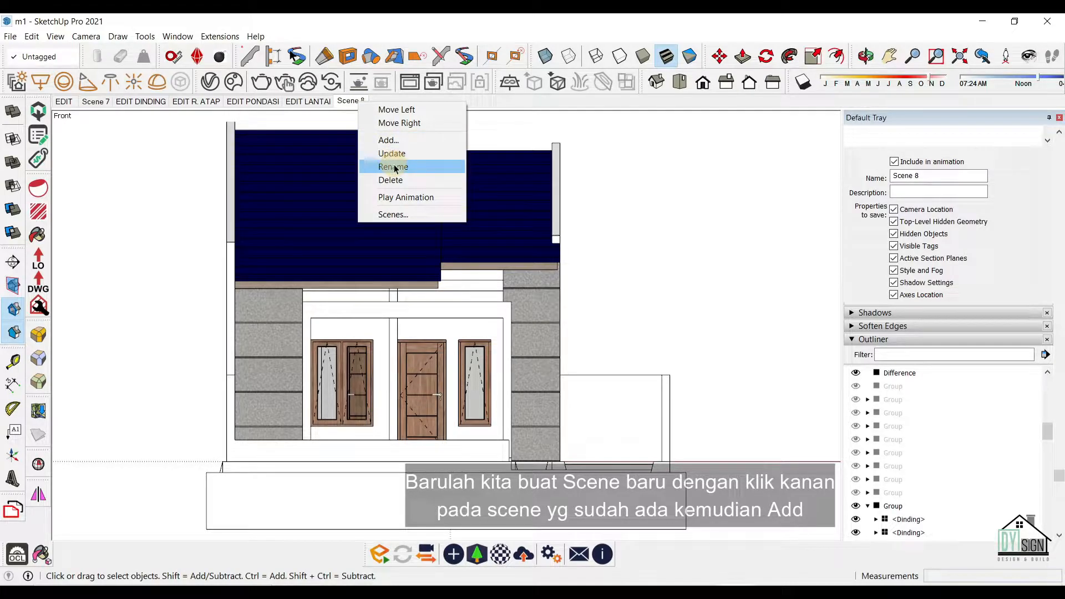
left_click(395, 167)
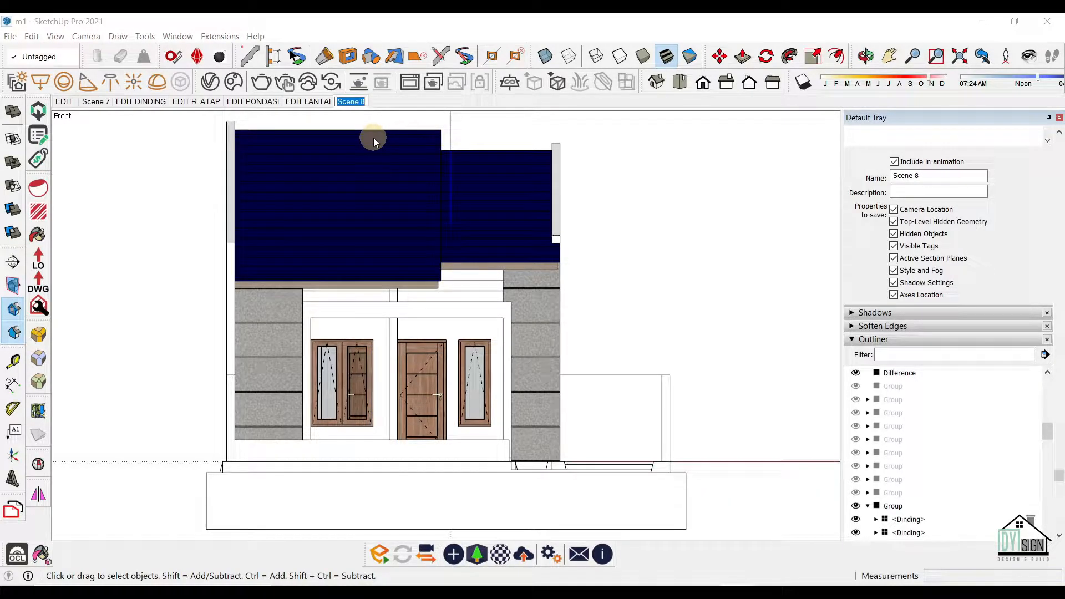
type("TAMPAK DEPAN")
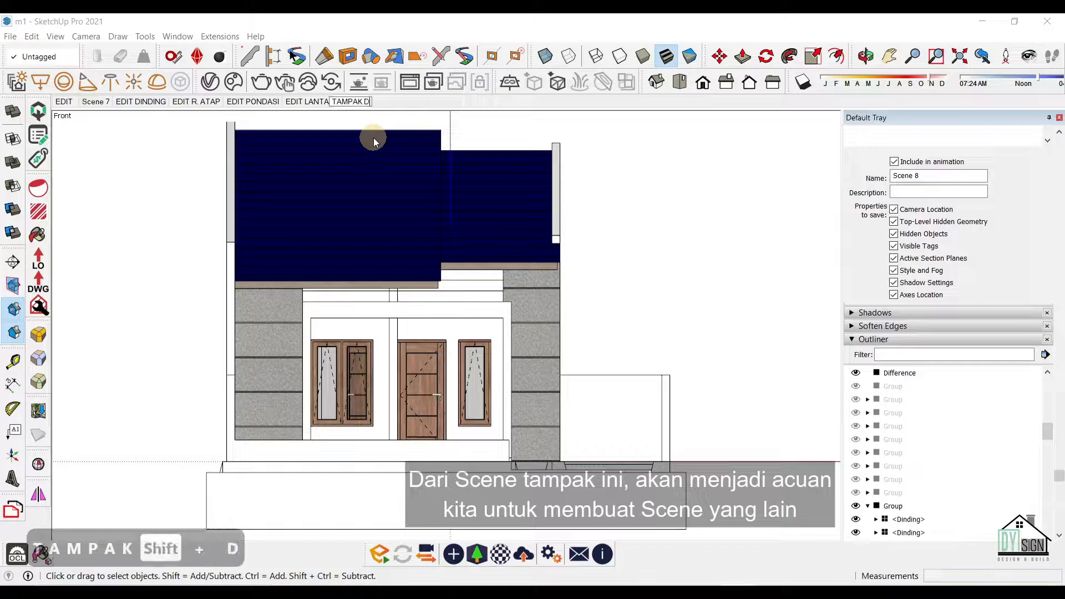
key("Return")
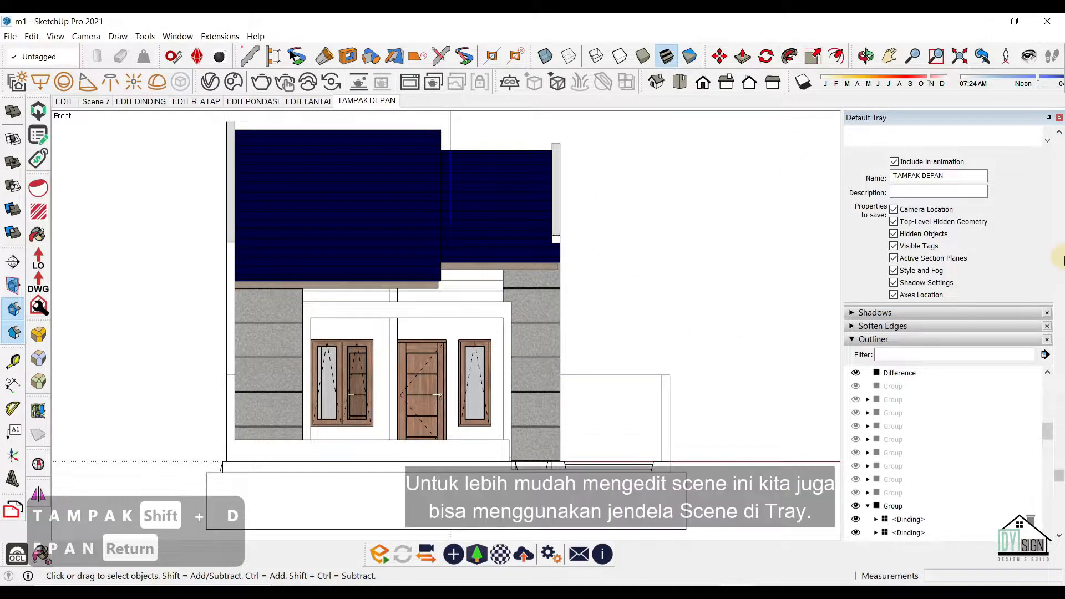
Find the TAMPAK DEPAN scene in the tray's scene list and look at the list's thumbnail and detail display options.
scroll(1059, 256, "up", 4)
scroll(1062, 274, "up", 1)
scroll(1063, 274, "up", 1)
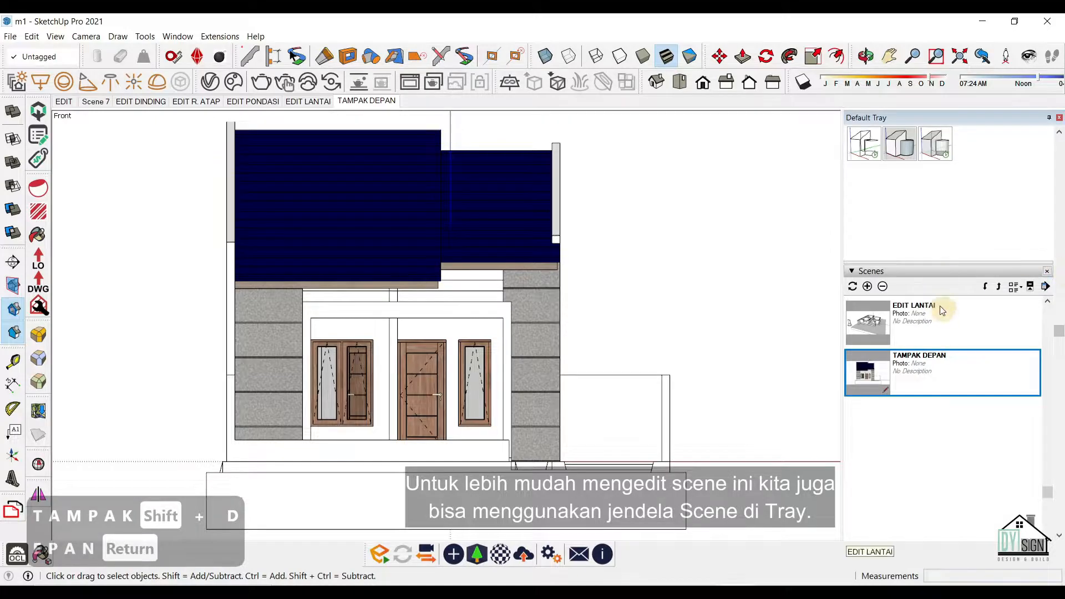
scroll(1062, 346, "down", 1)
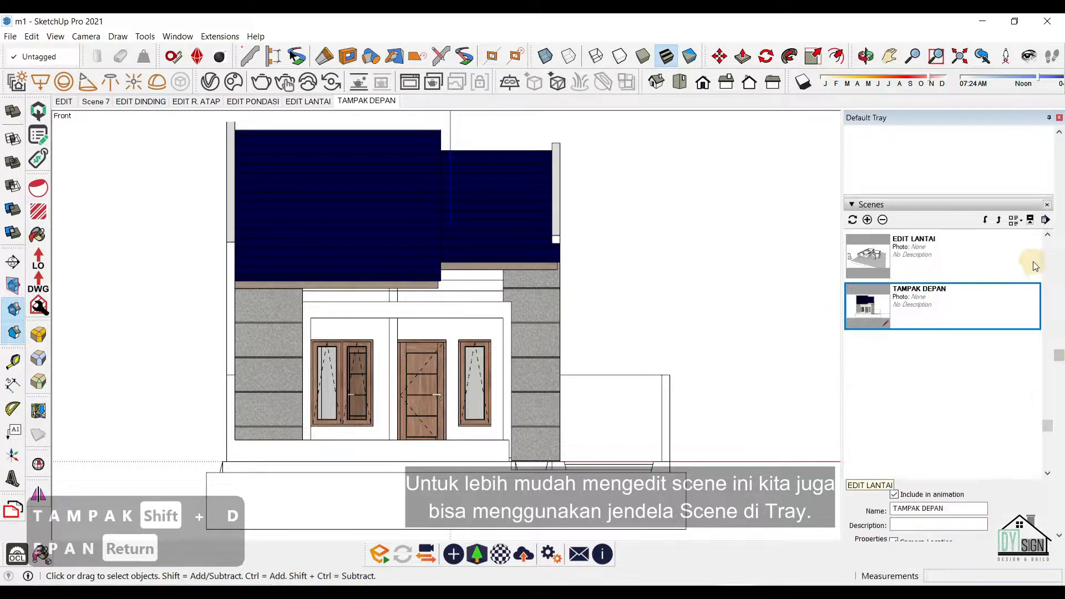
left_click(1021, 221)
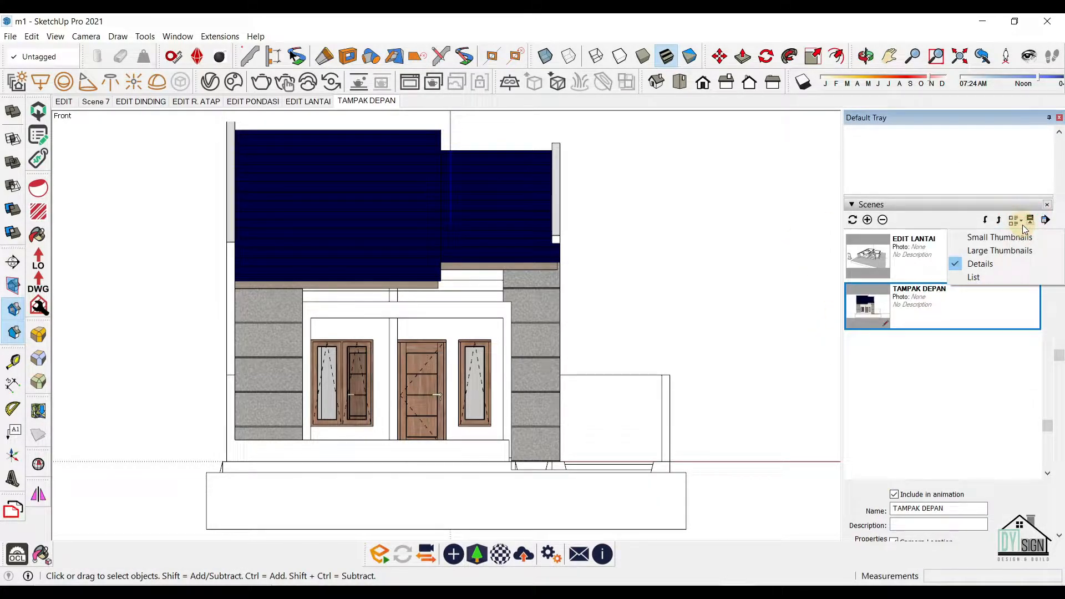
left_click(755, 231)
Hide the open door leaf tag ARS - (LT1) 7. Daun Pintu Buka and update the TAMPAK DEPAN scene.
scroll(1059, 339, "down", 7)
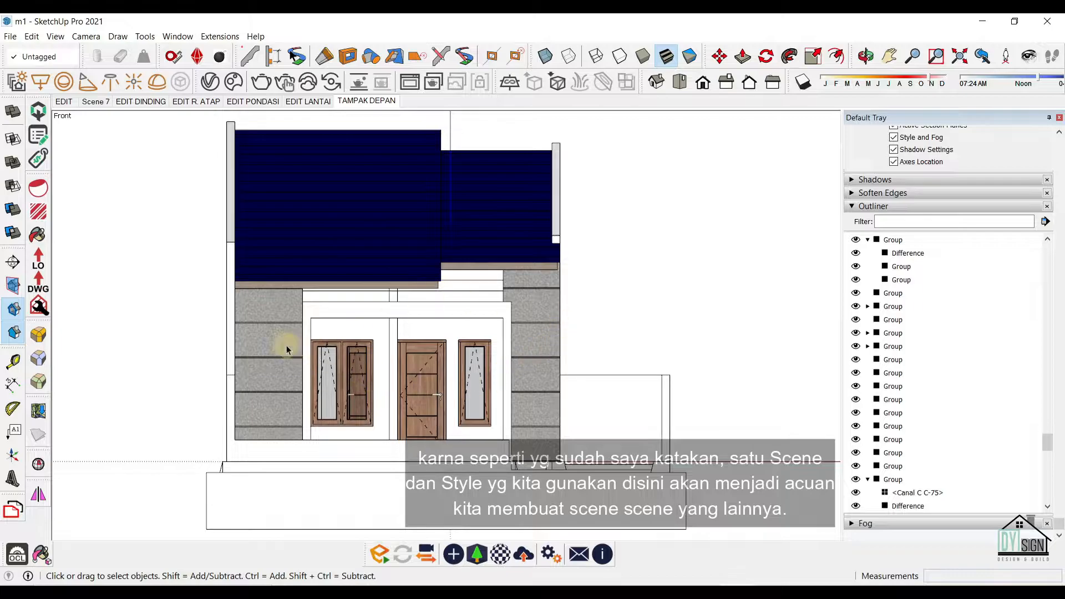
scroll(1059, 292, "up", 5)
scroll(1063, 295, "up", 10)
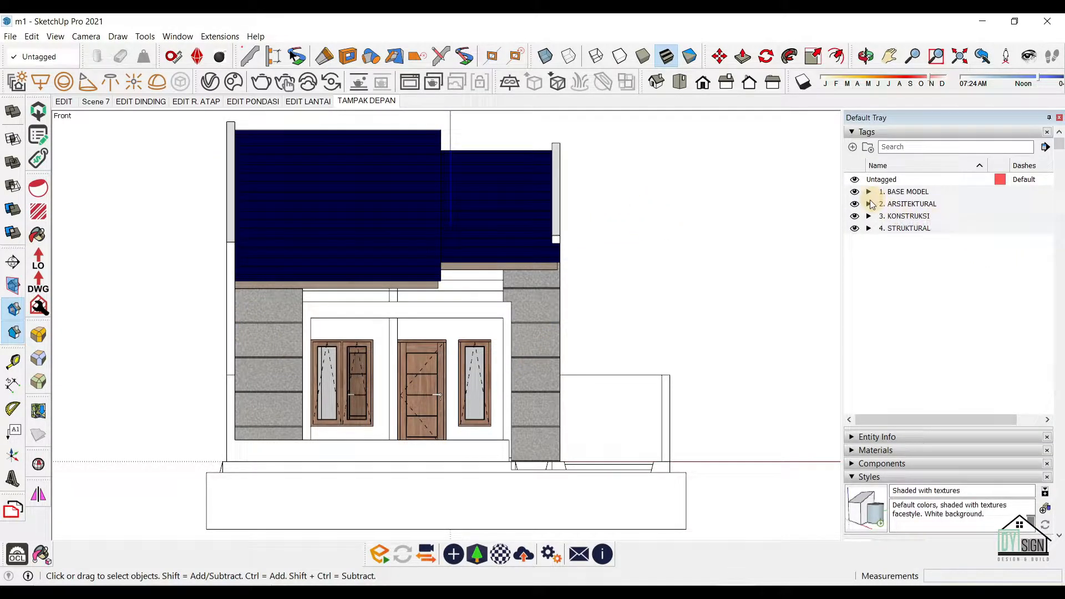
left_click(869, 204)
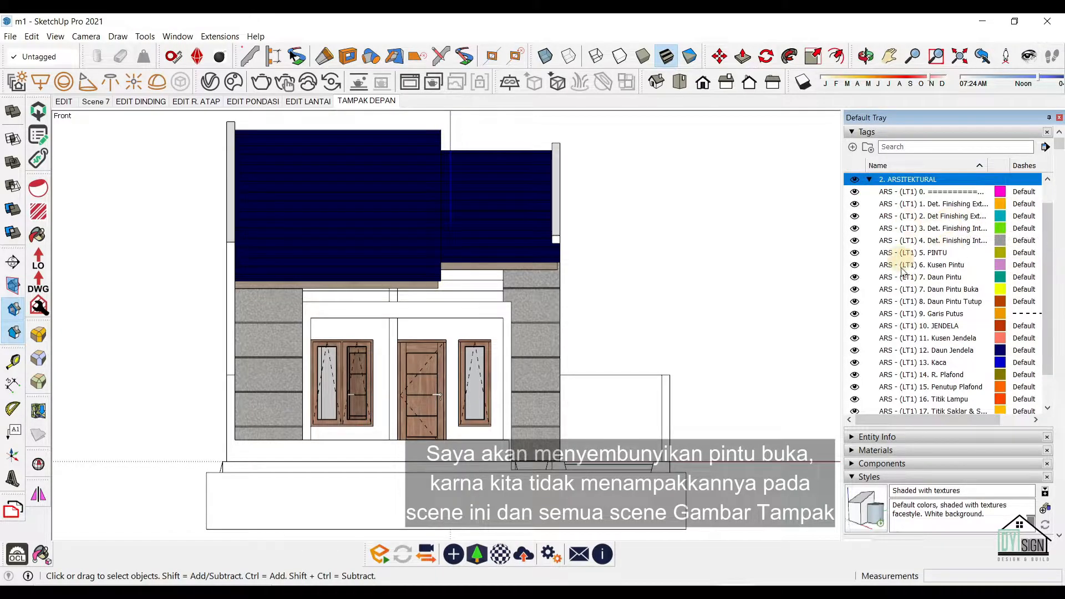
left_click_drag(912, 314, 950, 291)
left_click(854, 289)
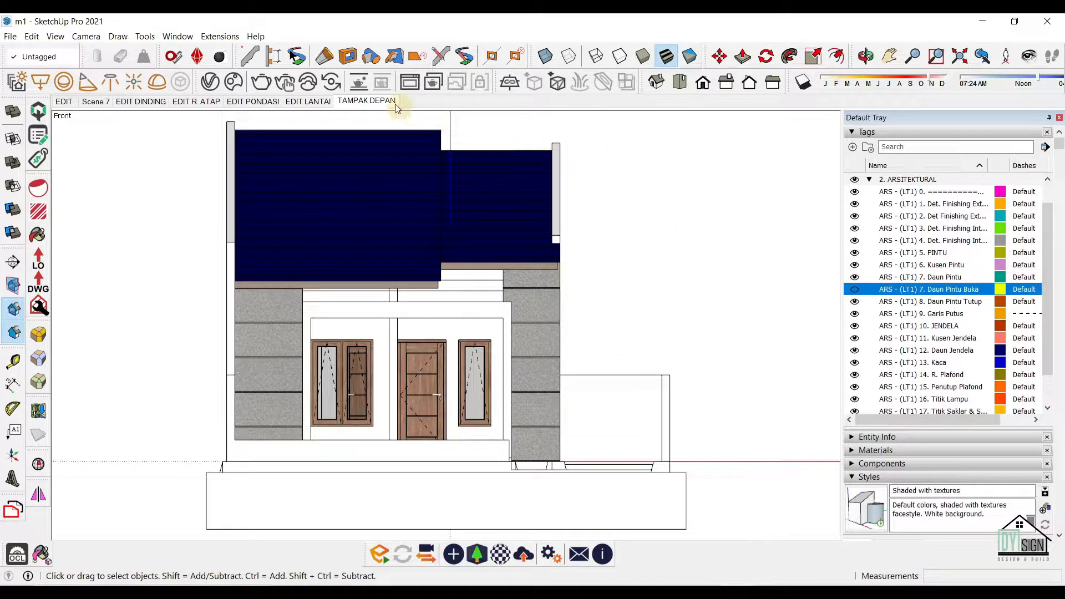
right_click(372, 104)
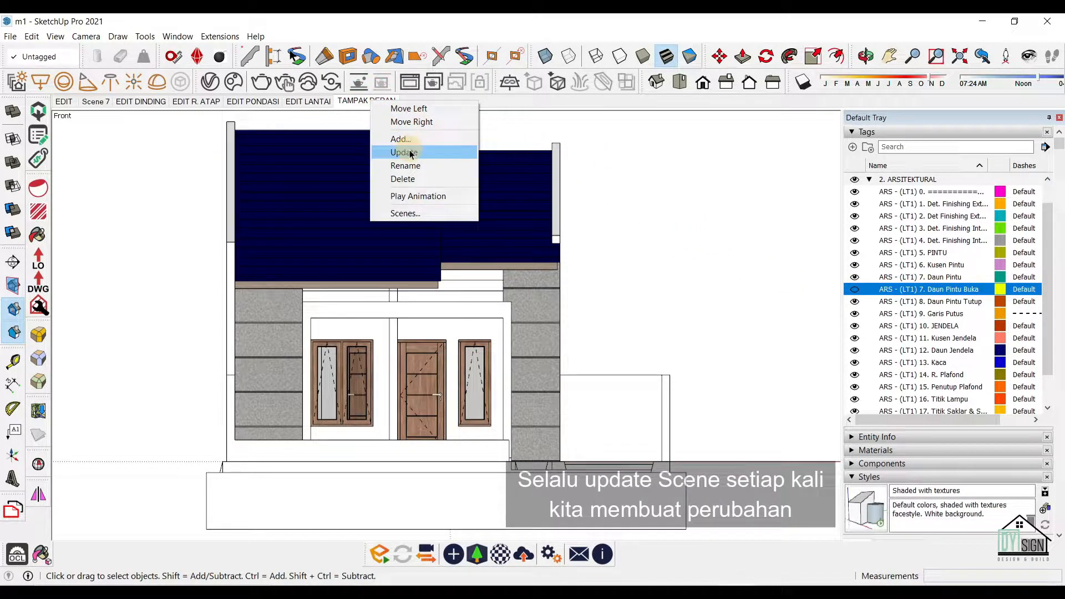
left_click(406, 150)
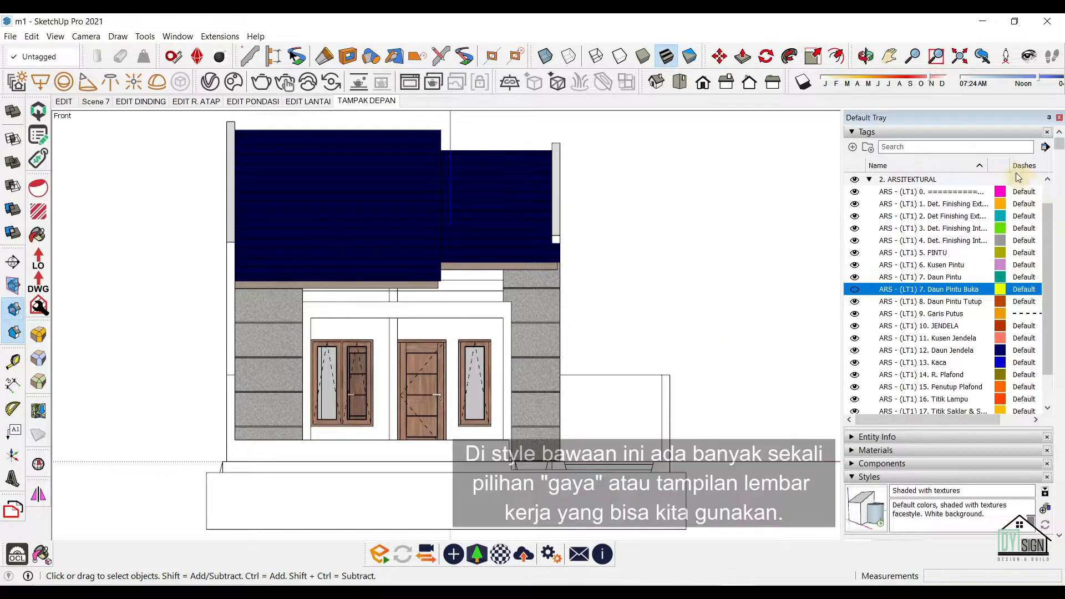
Preview several Default Styles on the front view, including 3D Printing Style, Default Style, HiddenLine, Landscape Architecture Style, Simple Style and Woodworking Style.
scroll(1064, 273, "down", 3)
scroll(1064, 274, "down", 1)
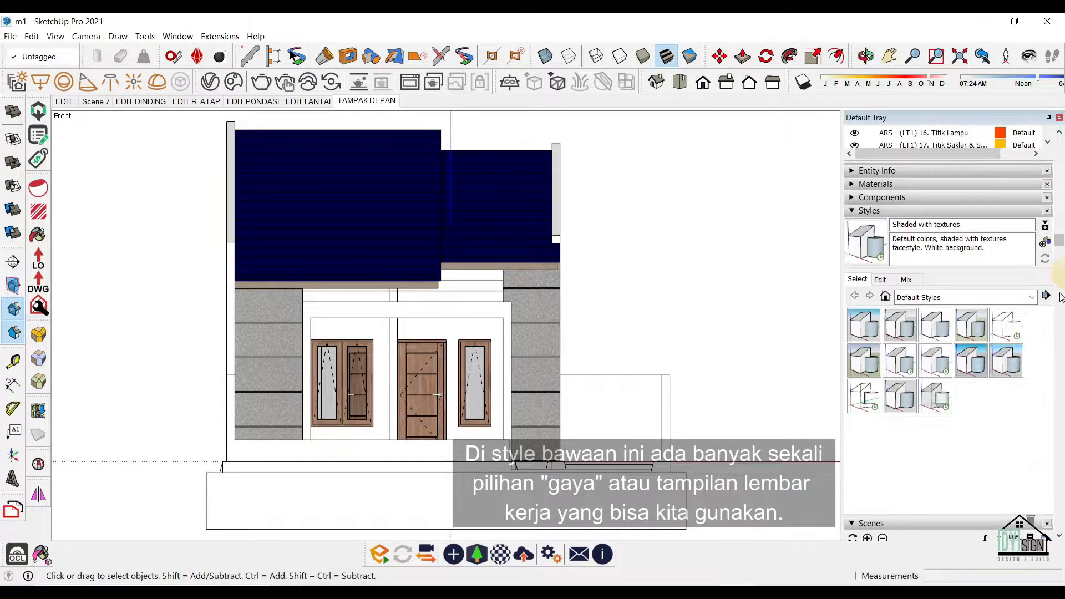
left_click(858, 327)
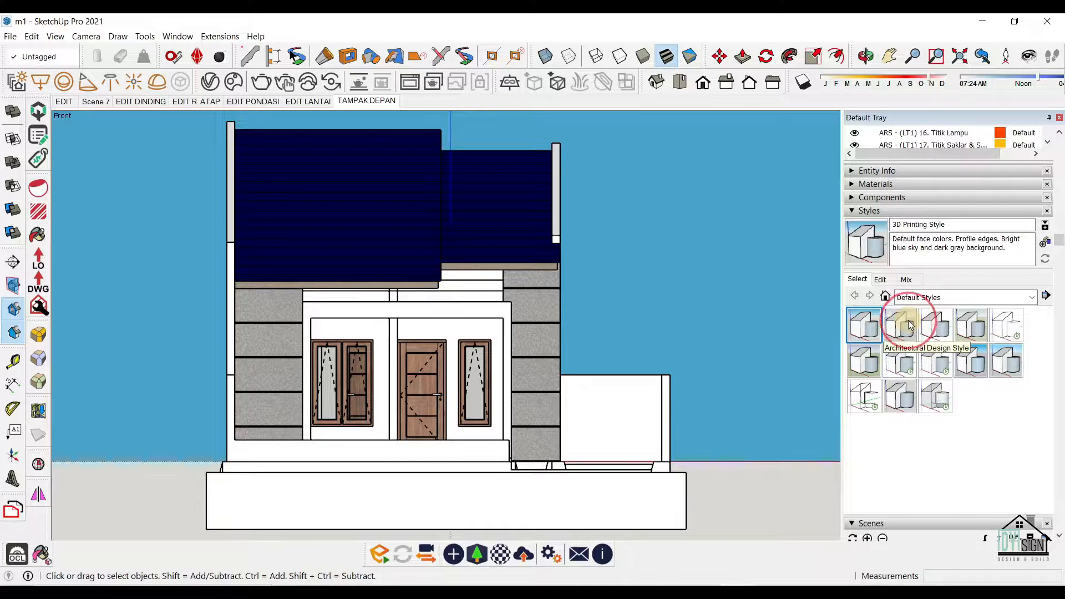
left_click(910, 325)
left_click(943, 321)
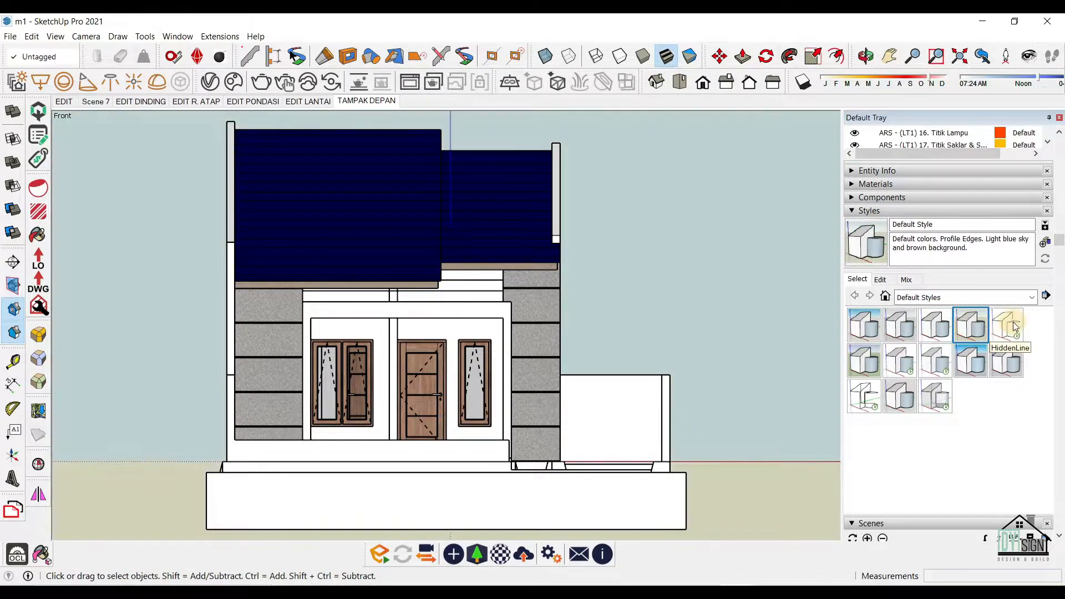
left_click(1007, 324)
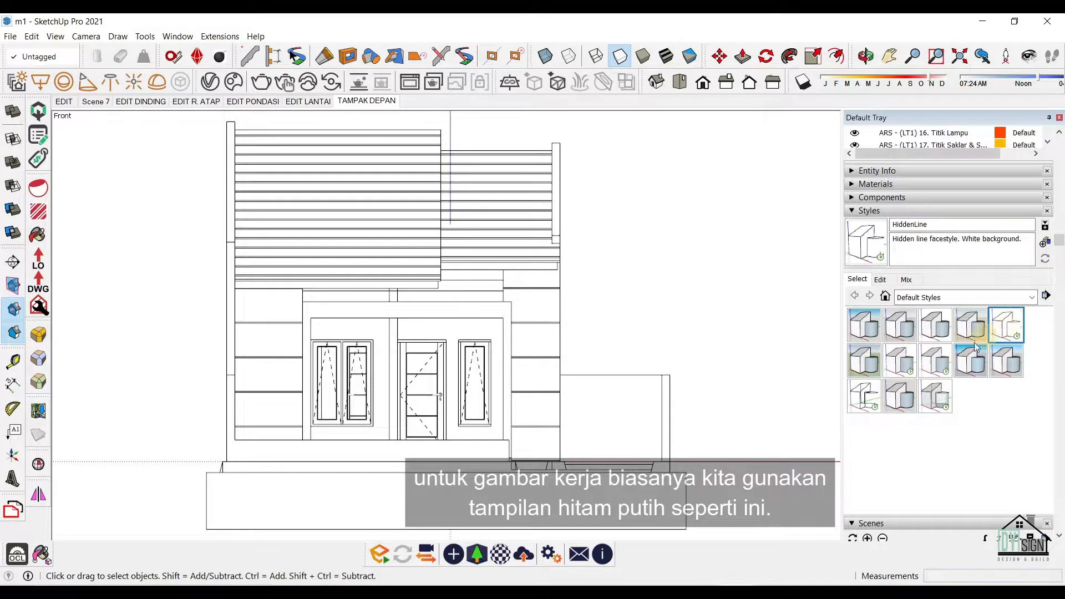
left_click(862, 360)
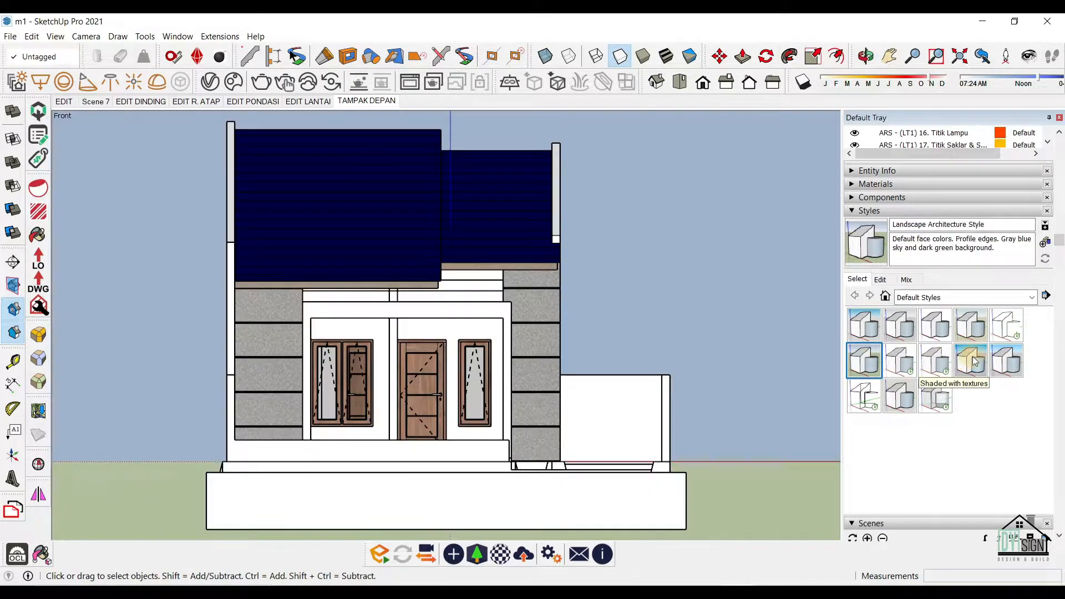
left_click(971, 361)
left_click(1007, 360)
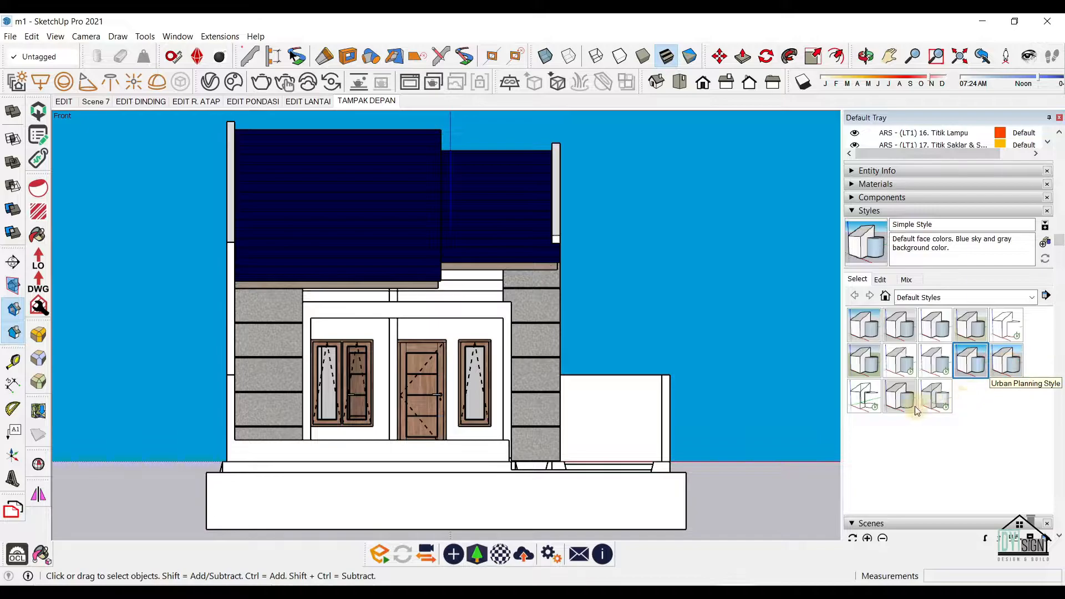
left_click(903, 398)
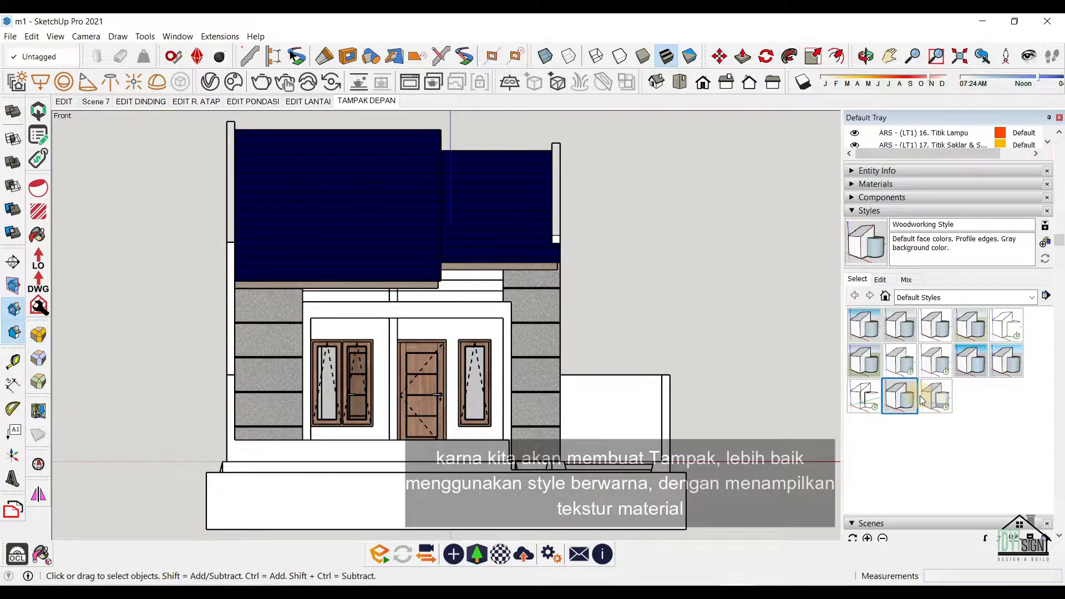
Preview the X-ray, Shaded with textures and Shaded default styles on the front view.
left_click(935, 397)
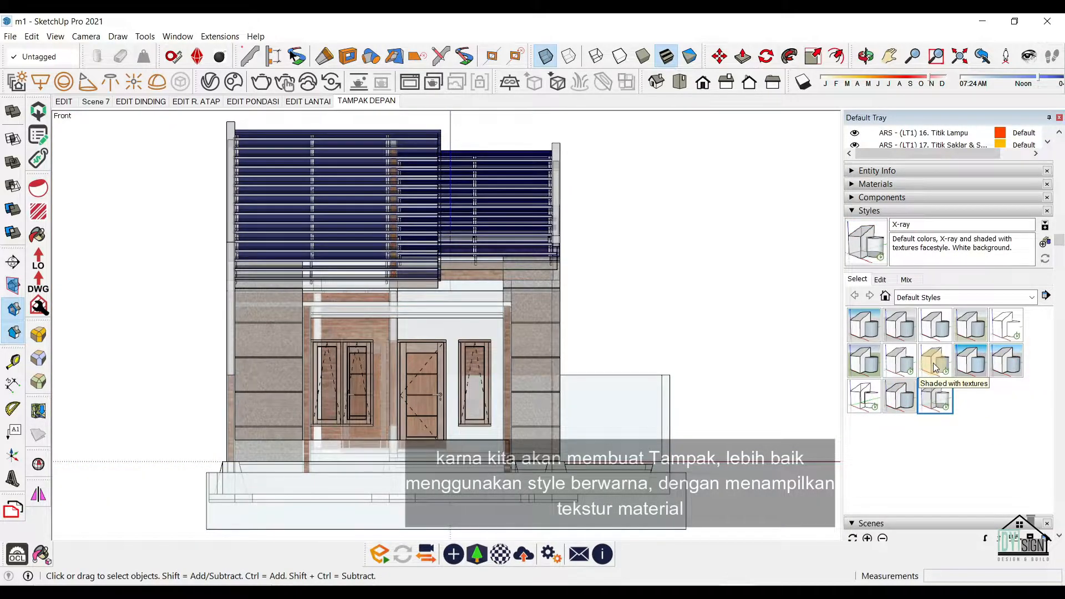
left_click(927, 370)
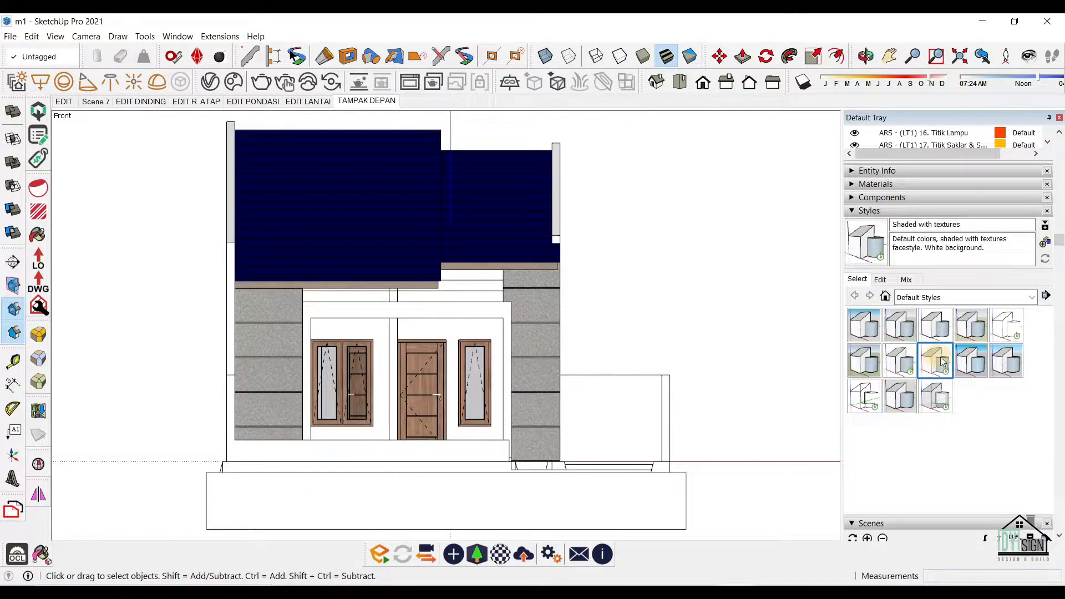
left_click(904, 363)
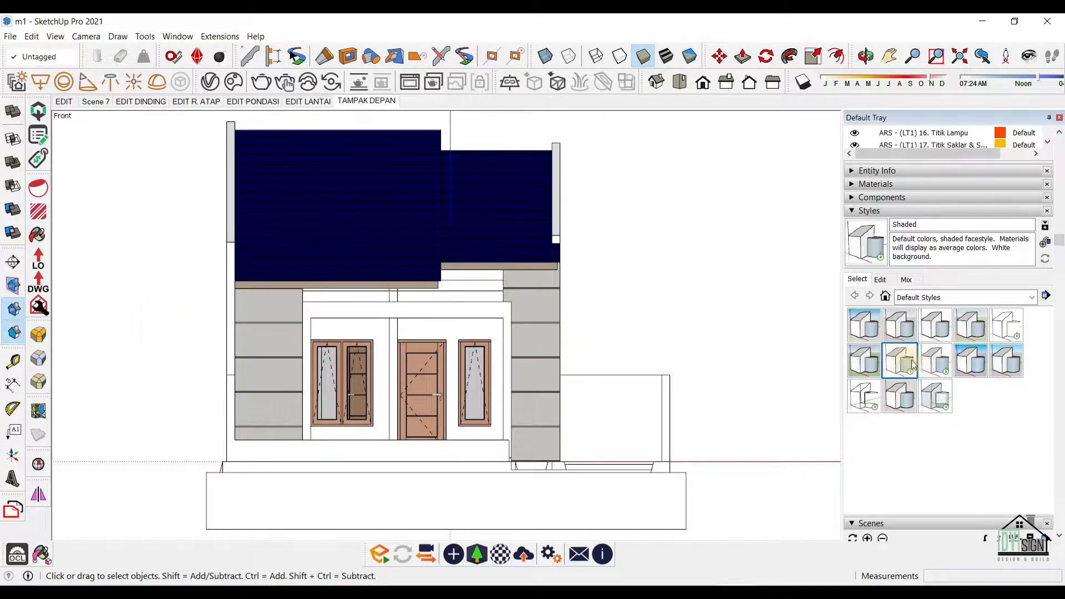
Settle on the Shaded with textures style after comparing it with HiddenLine, and update the TAMPAK DEPAN scene.
left_click(935, 362)
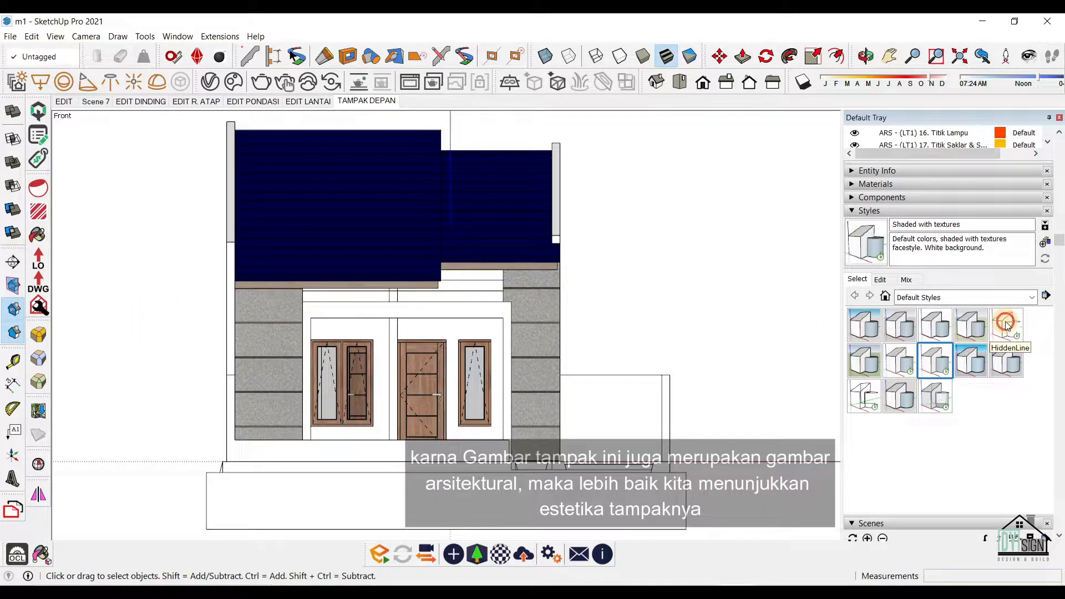
left_click(1006, 326)
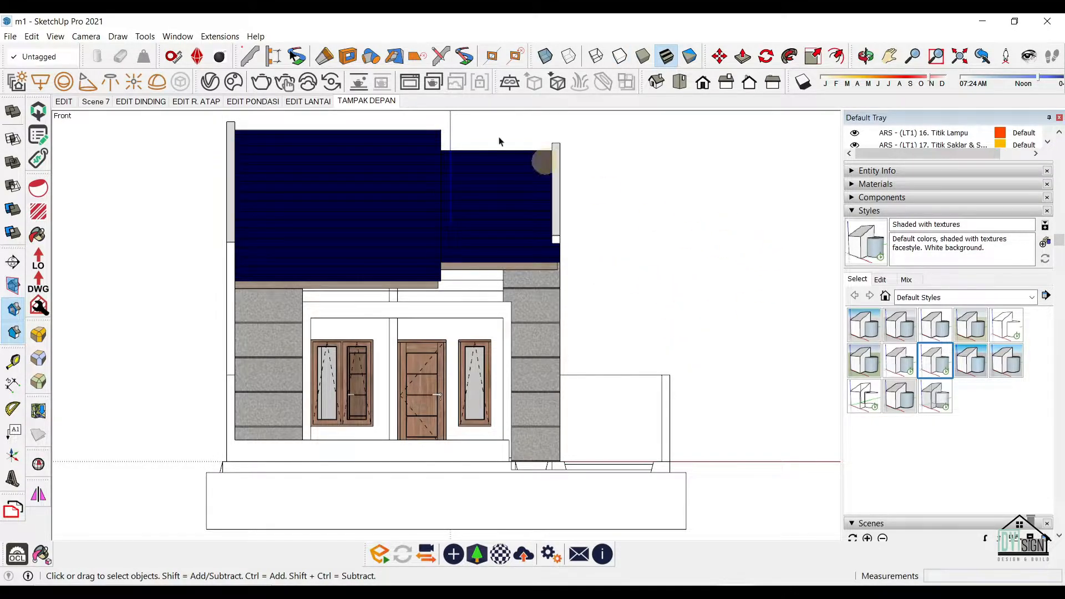
right_click(381, 102)
left_click(438, 152)
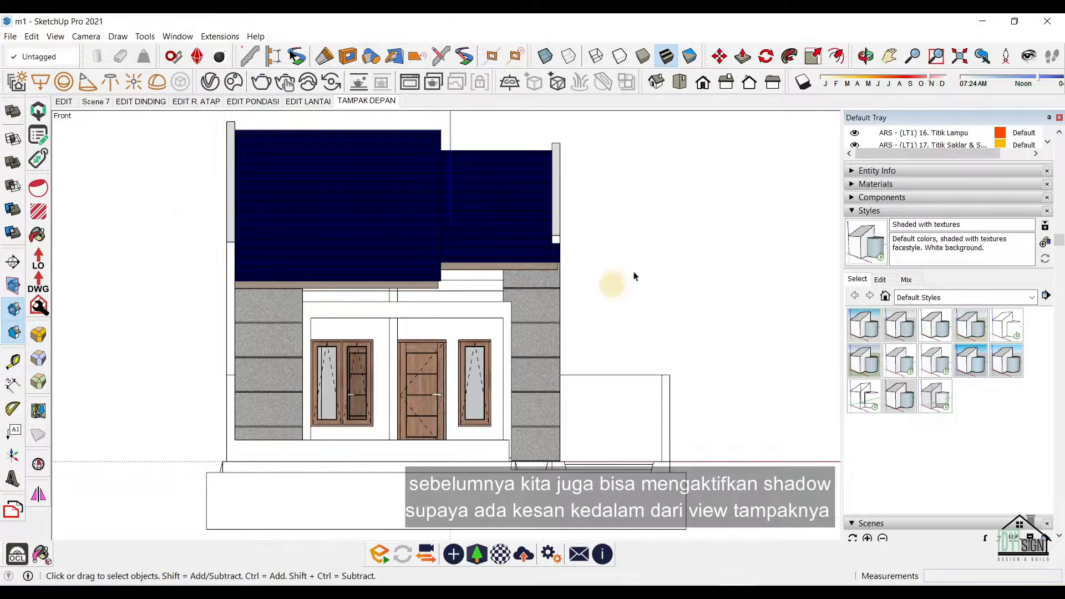
Turn the shadows on to check the depth they give the front elevation, and turn them off again.
left_click(803, 82)
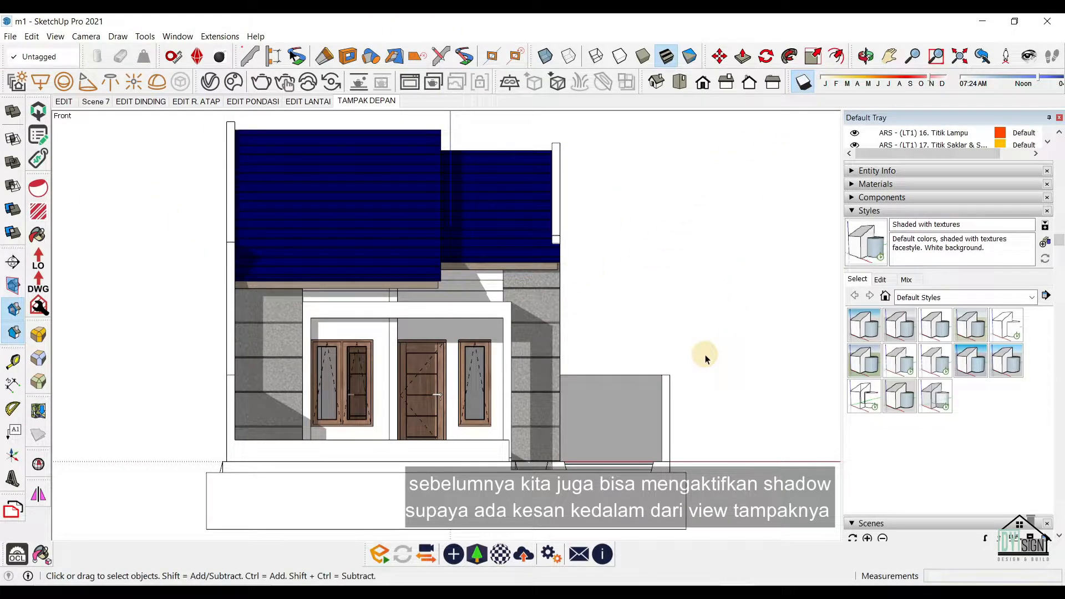
left_click(803, 82)
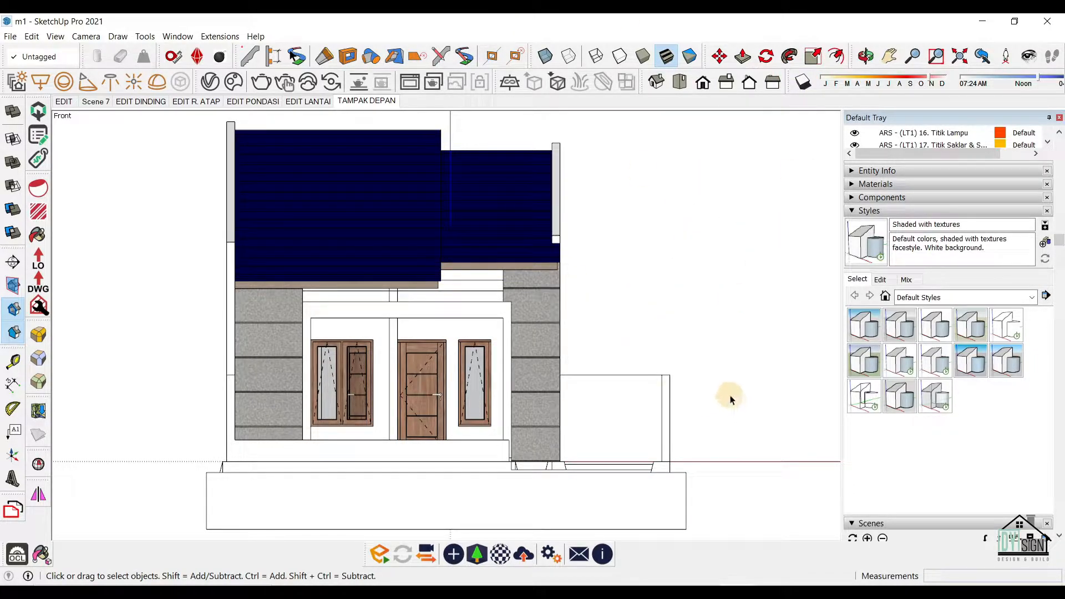
scroll(1064, 284, "down", 4)
scroll(1064, 284, "up", 3)
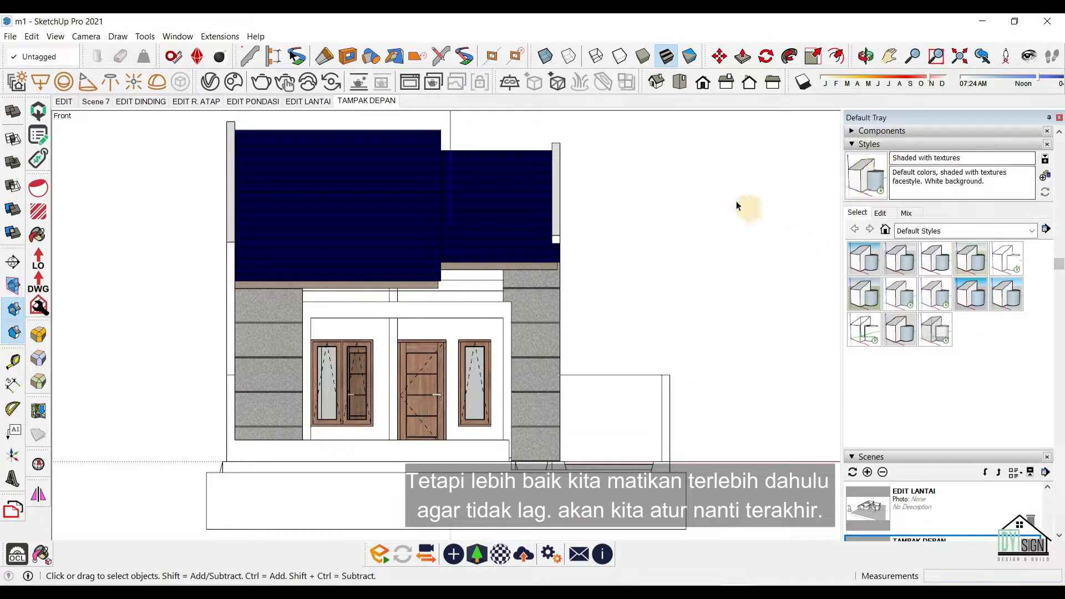
left_click(803, 82)
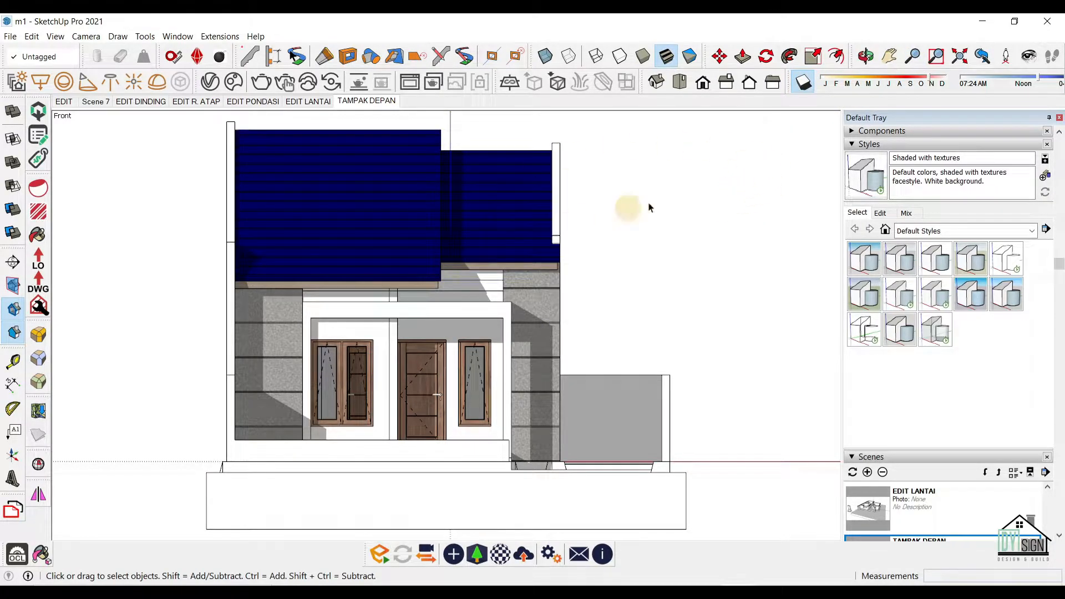
left_click(803, 82)
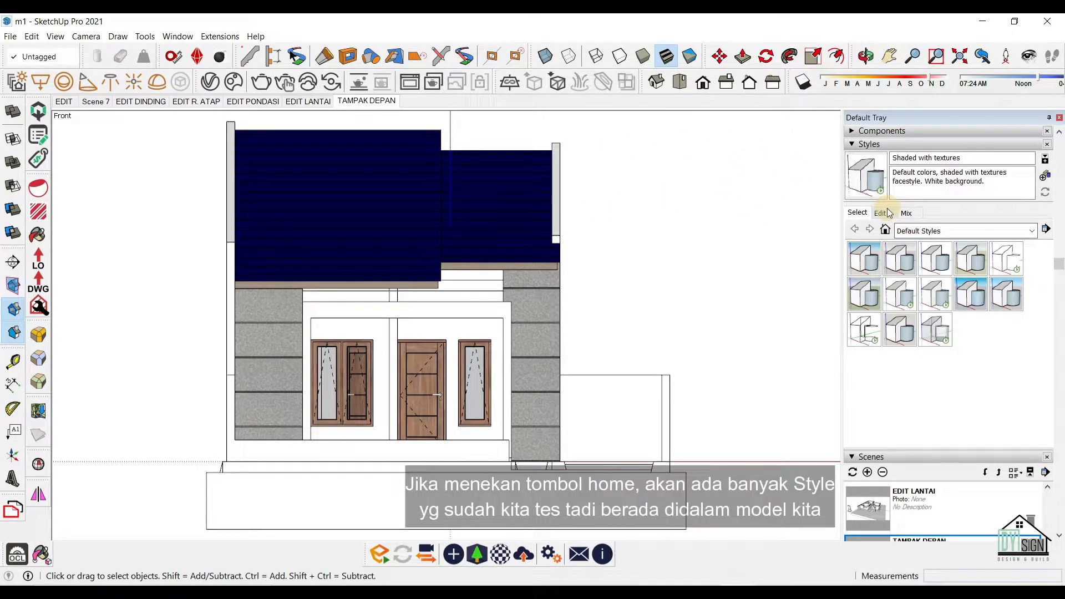
Purge the unused styles from the model and open the Shaded with textures style's edge settings.
left_click(886, 230)
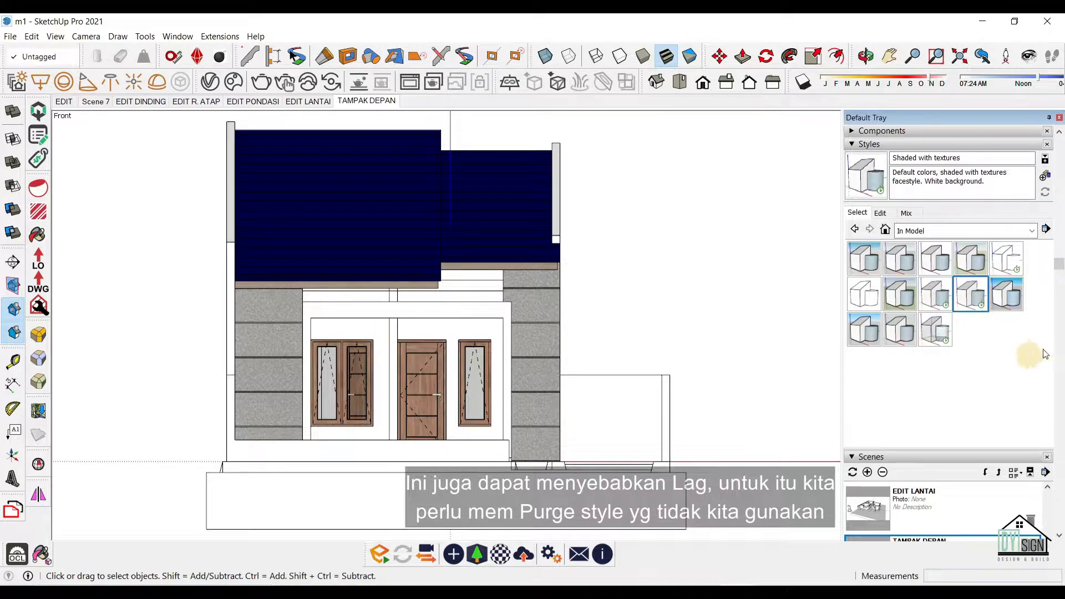
left_click(1046, 230)
left_click(954, 284)
left_click(879, 214)
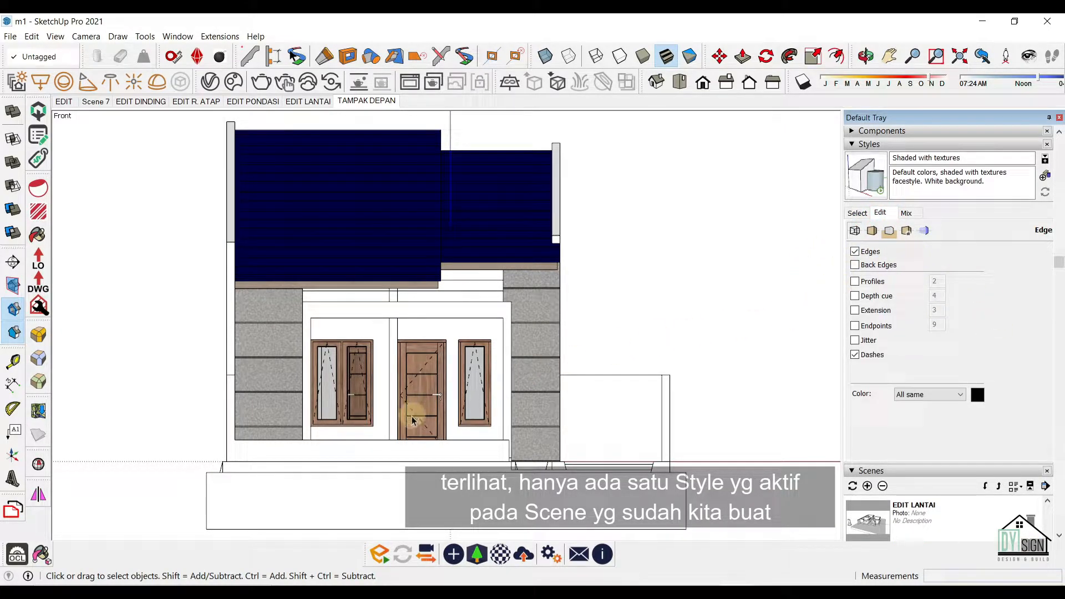
left_click(689, 241)
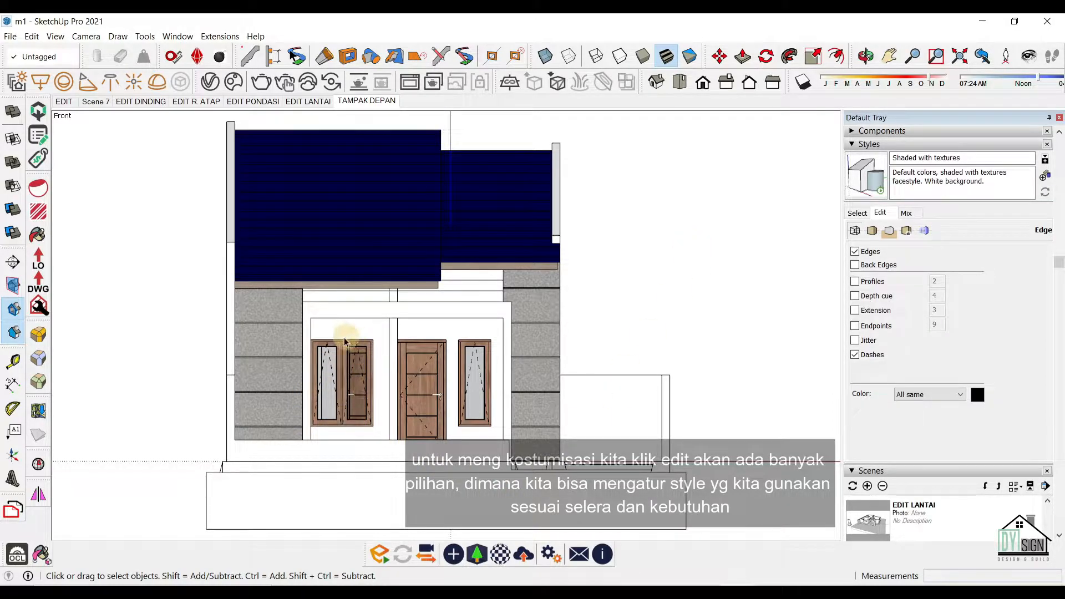
Examine the front windows closely to check what can be seen through their glass.
scroll(349, 397, "up", 10)
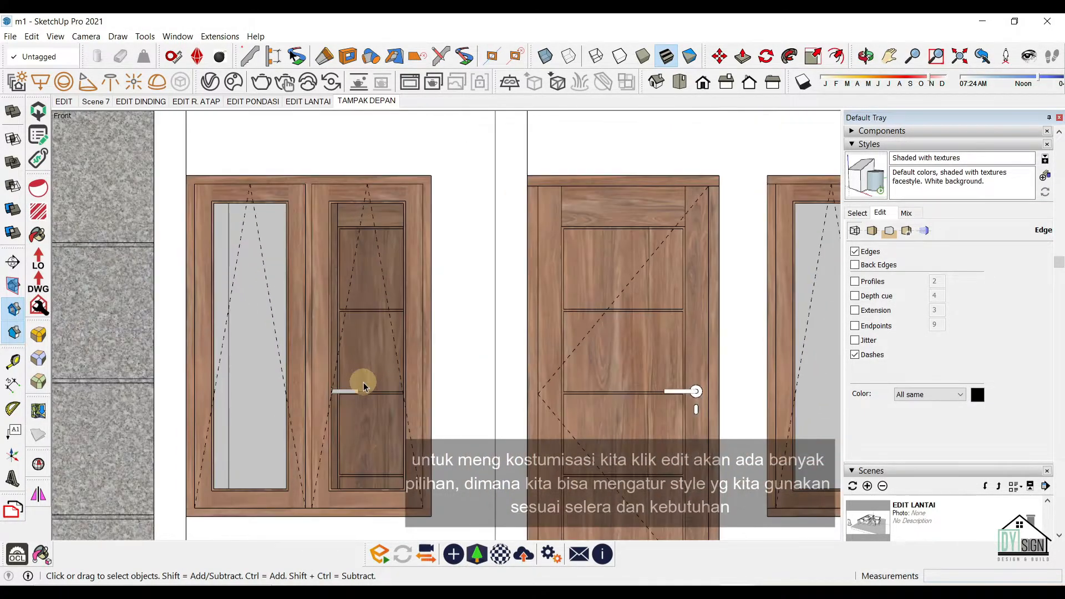
scroll(374, 392, "down", 5)
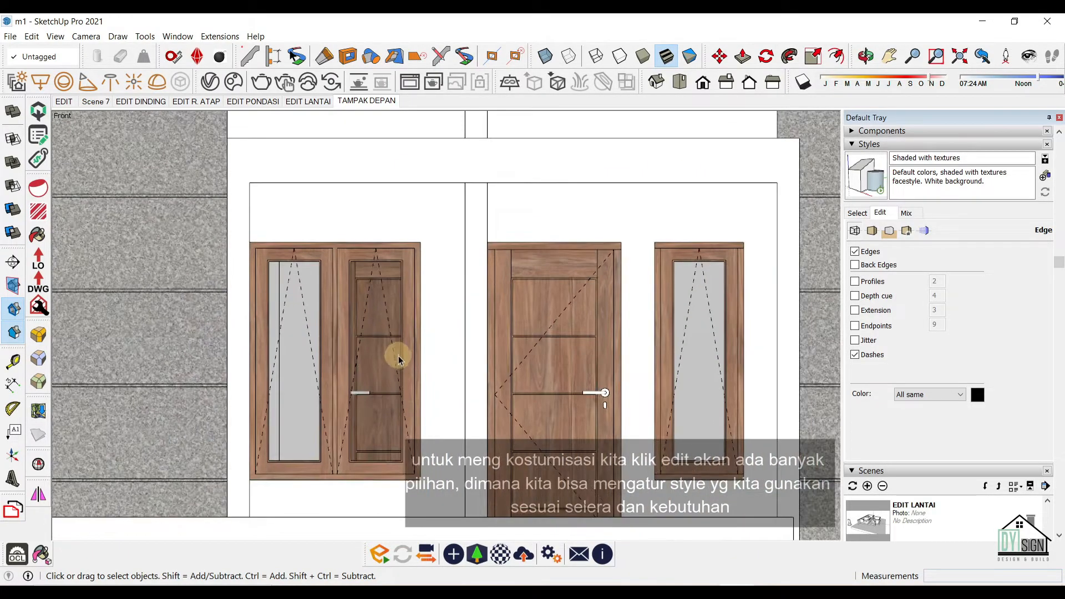
scroll(439, 282, "down", 2)
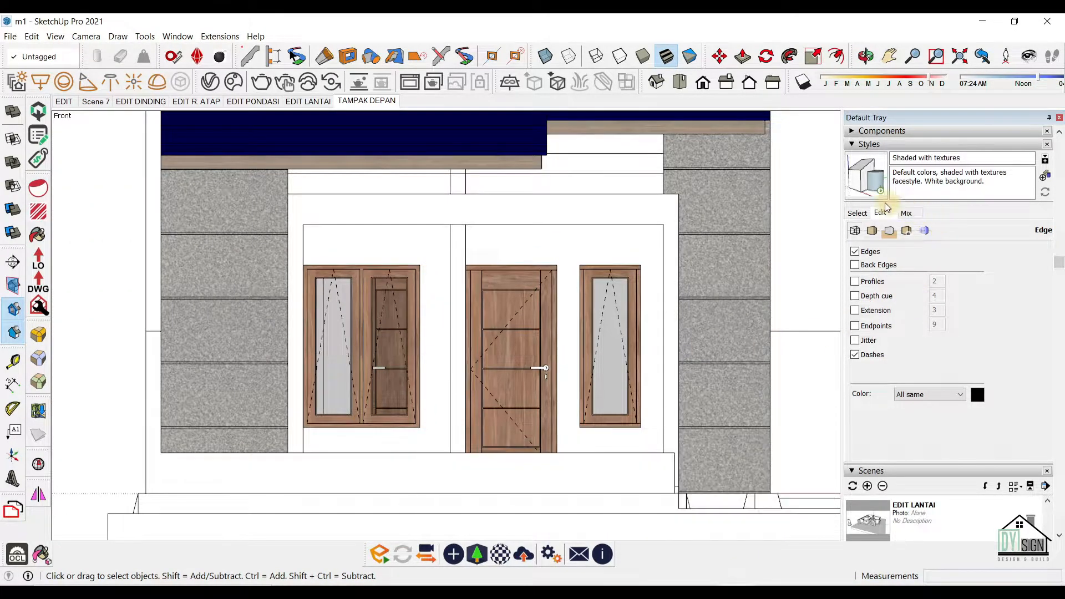
scroll(471, 357, "up", 4)
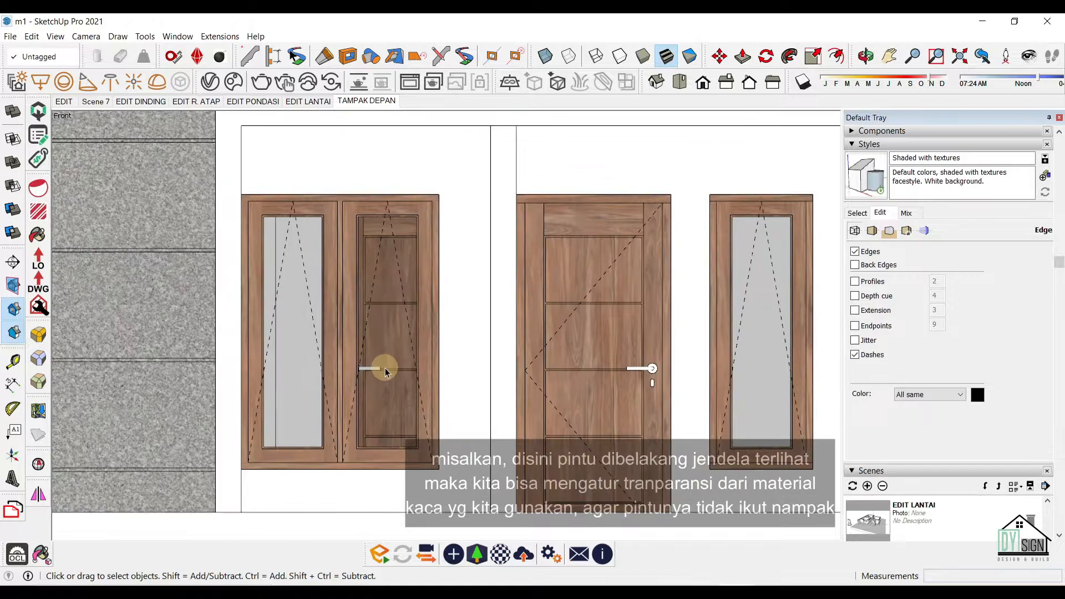
scroll(438, 367, "down", 2)
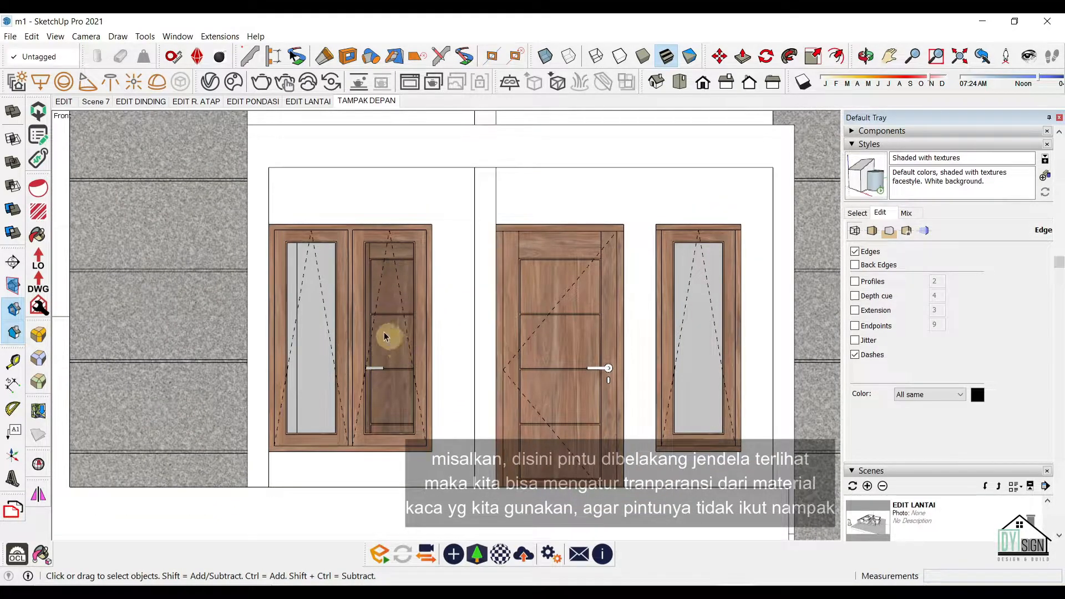
scroll(355, 376, "up", 3)
scroll(427, 363, "down", 1)
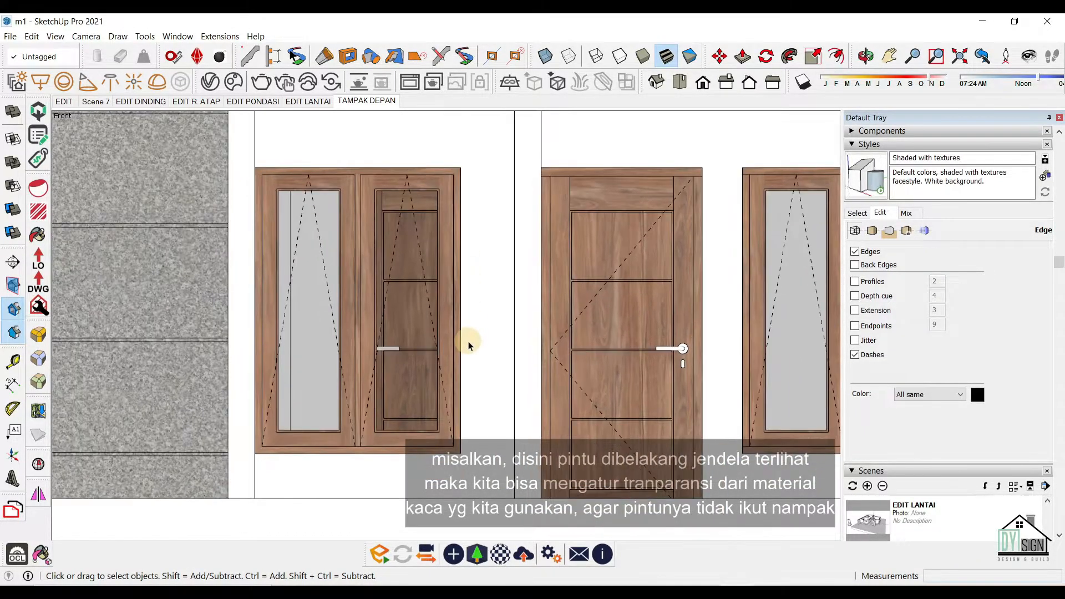
scroll(444, 327, "up", 2)
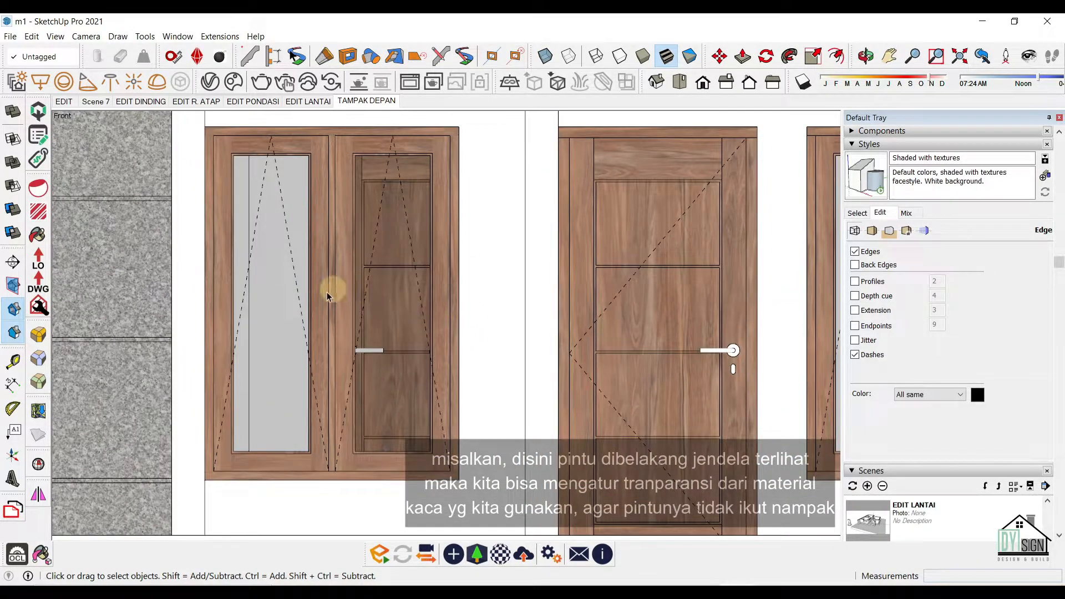
Look through the style's background, watermark and modeling settings, and turn off Material transparency in its face settings.
left_click(892, 230)
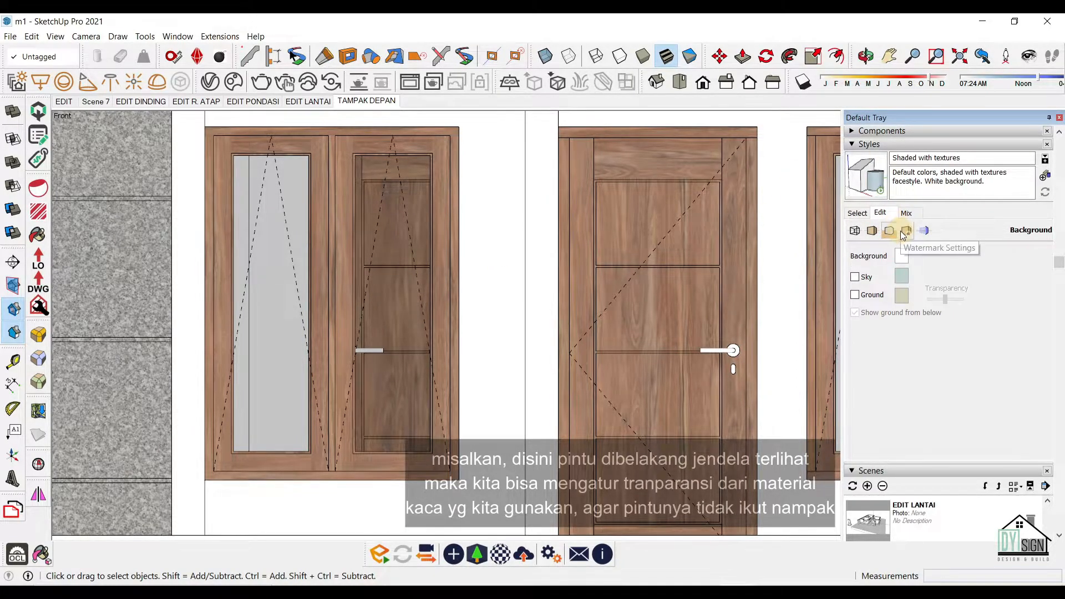
left_click(907, 231)
left_click(923, 231)
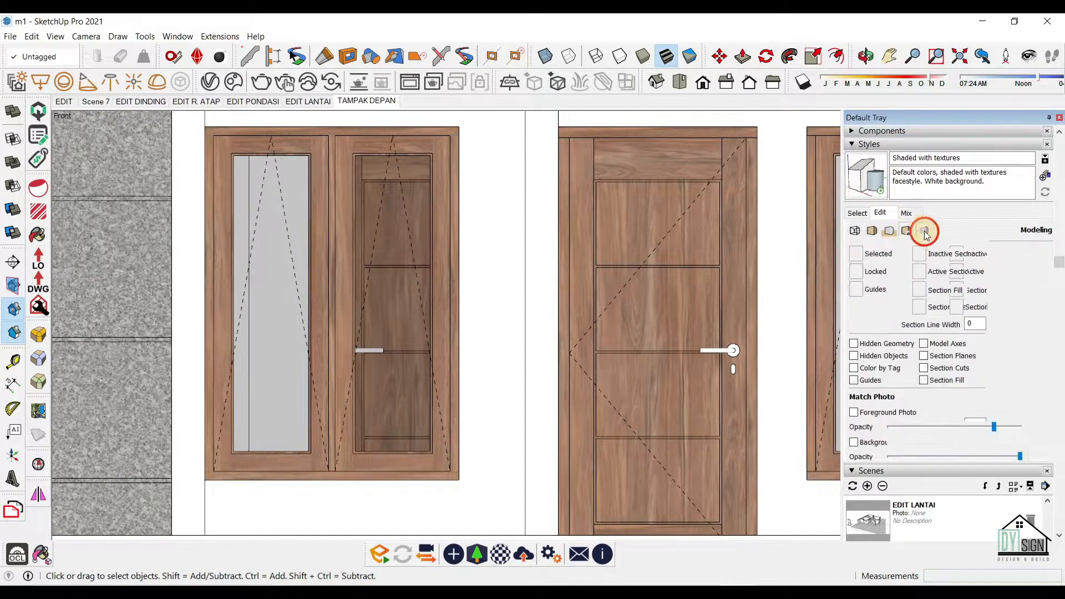
left_click(872, 231)
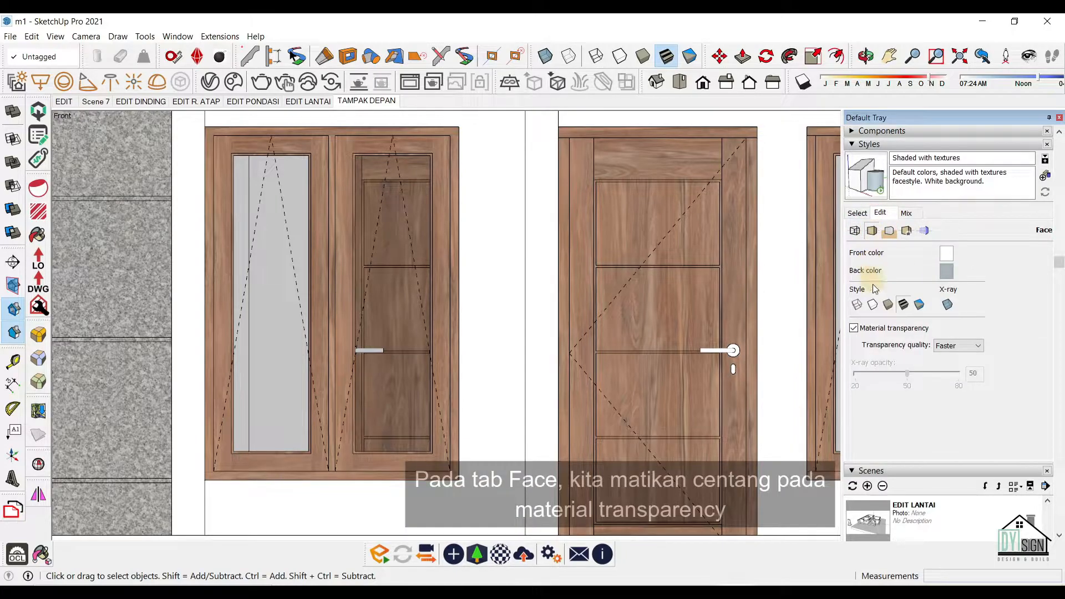
left_click(856, 330)
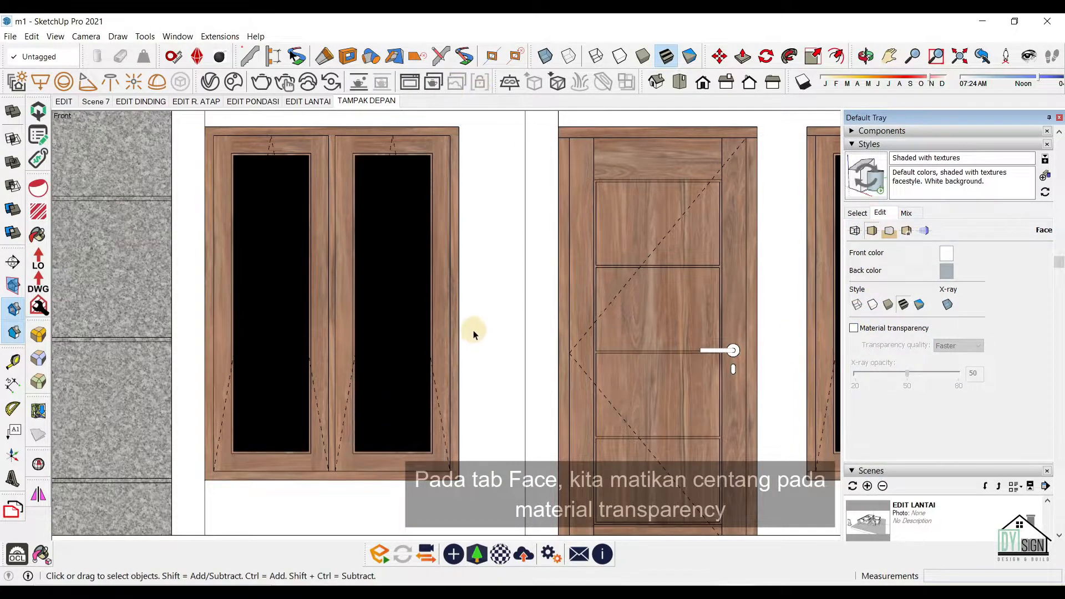
Sample the window glass material Glass_Window_Neutral and set its HSB brightness to 100.
left_click(392, 309)
key("b")
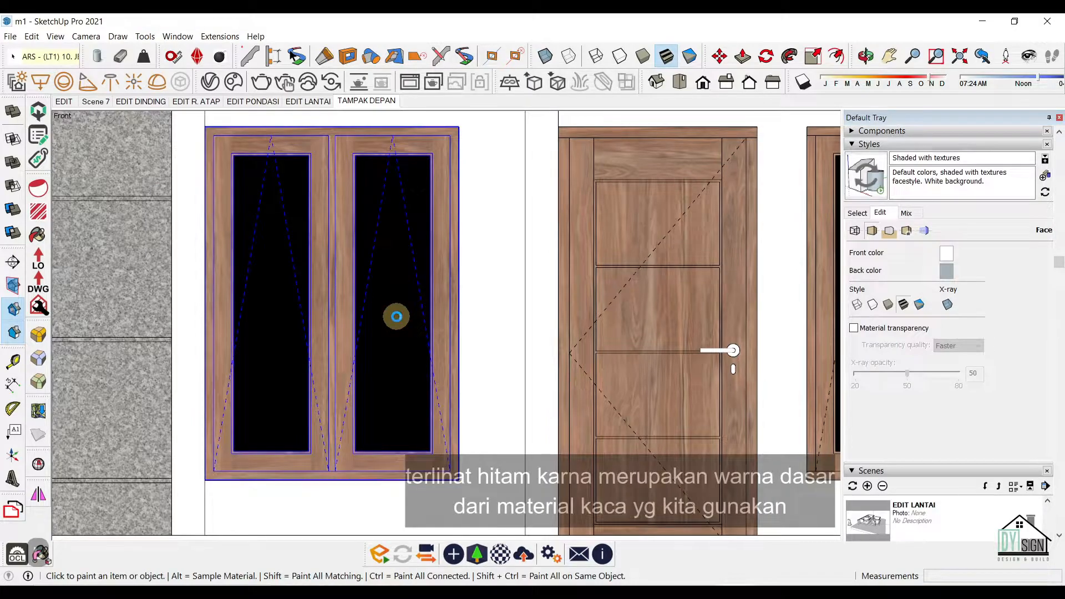
left_click(396, 315, "alt")
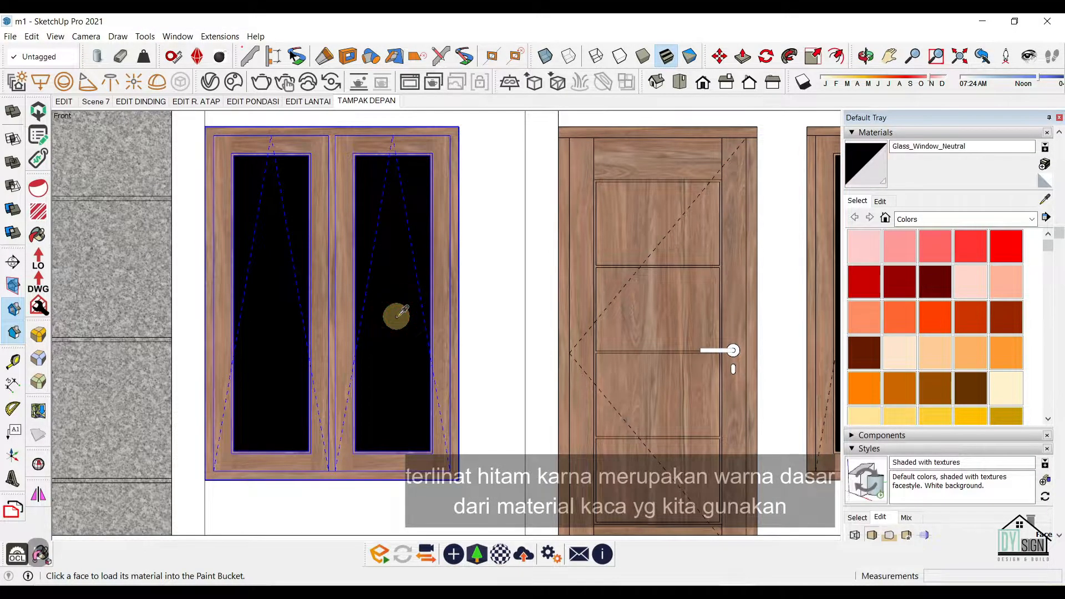
left_click(882, 202)
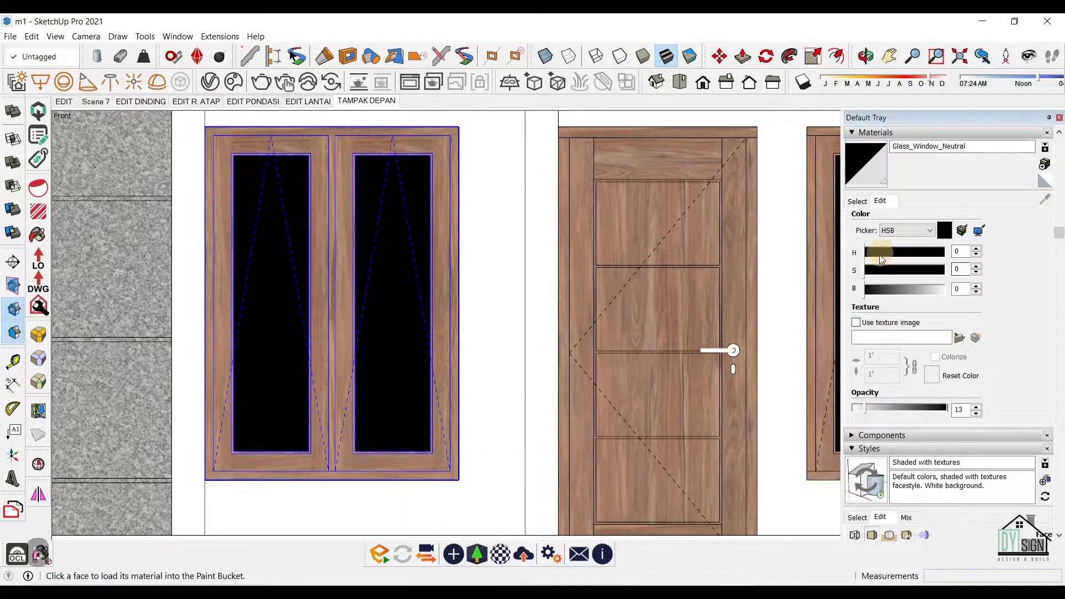
left_click_drag(869, 292, 990, 306)
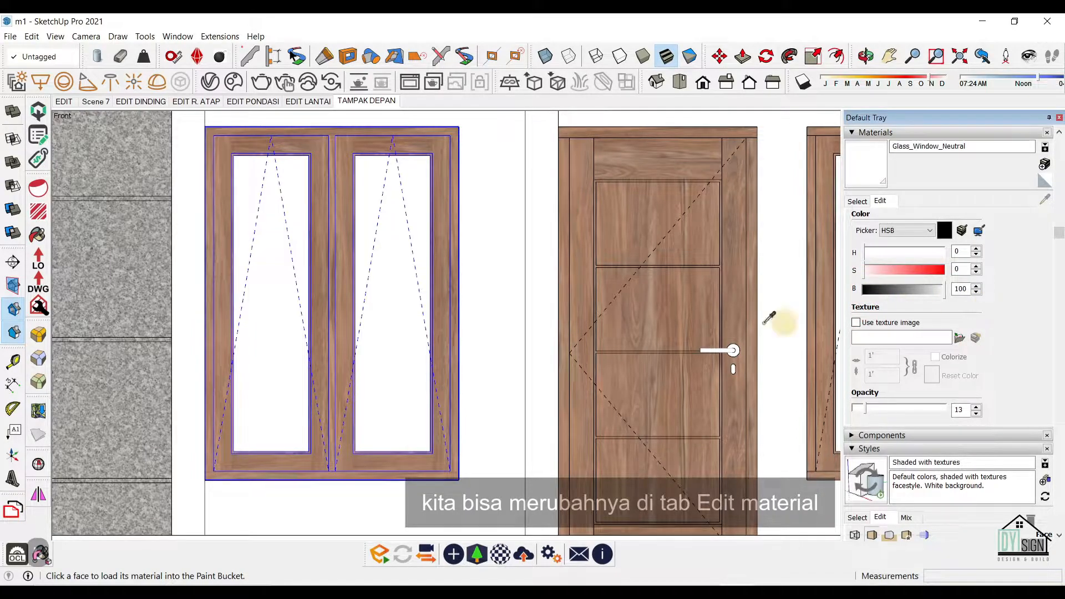
Try a brightness of 39 for the window glass on the facade and return it to 100.
left_click_drag(943, 294, 896, 294)
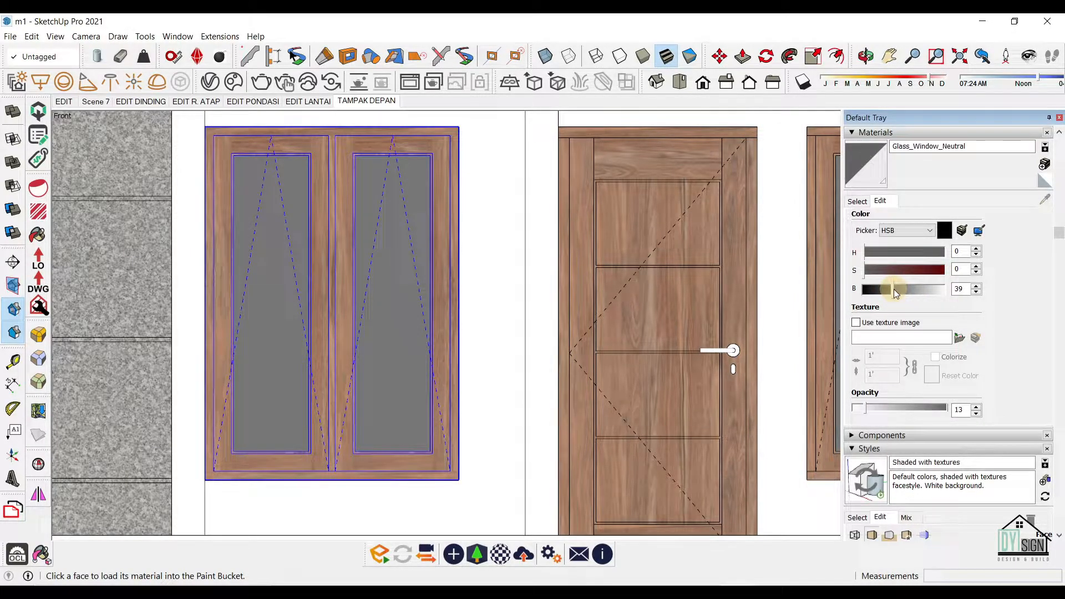
scroll(492, 302, "down", 1)
scroll(492, 302, "down", 3)
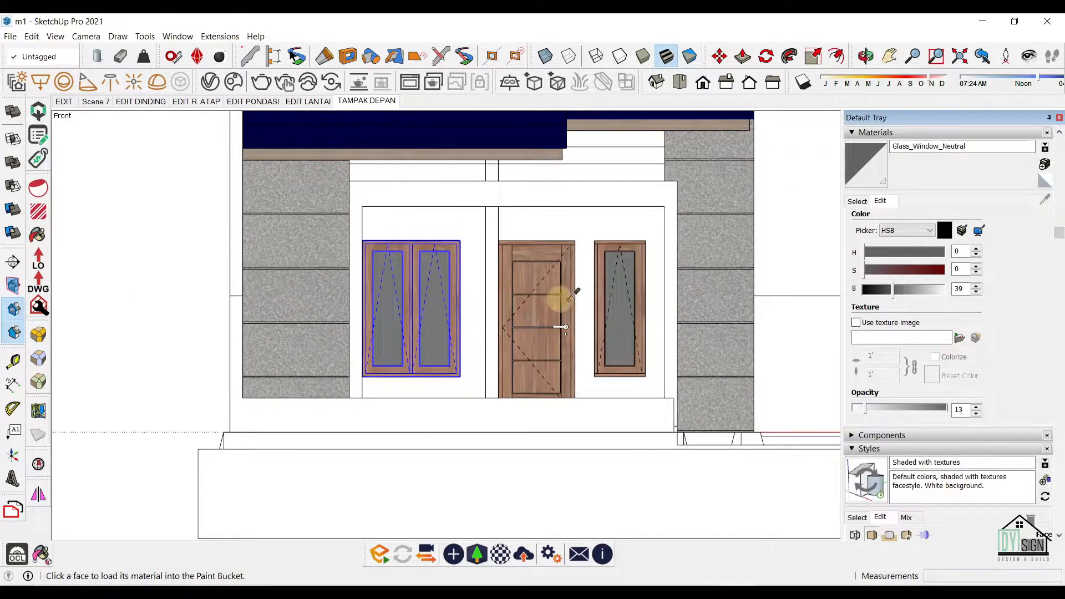
left_click_drag(904, 291, 948, 292)
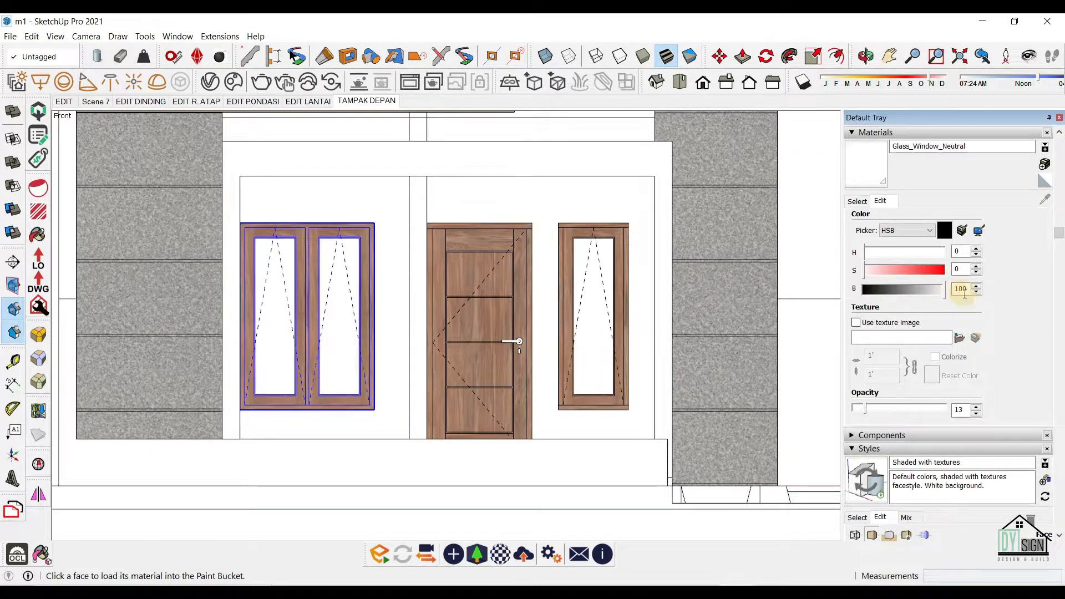
Reload the TAMPAK DEPAN scene and turn off Material transparency in its style's face settings again.
left_click(373, 101)
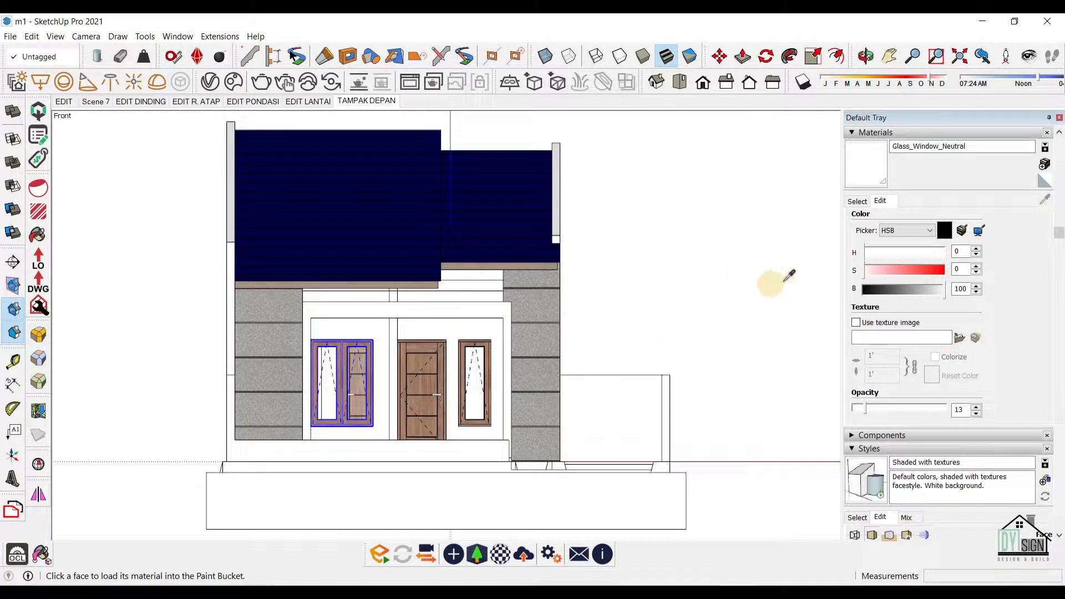
scroll(910, 333, "down", 6)
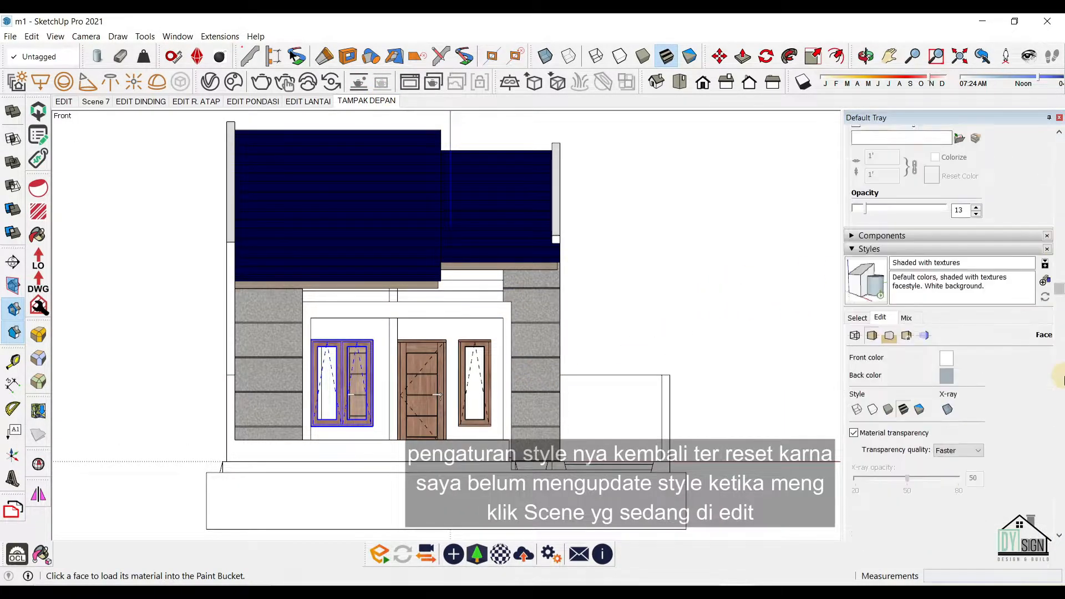
left_click(896, 367)
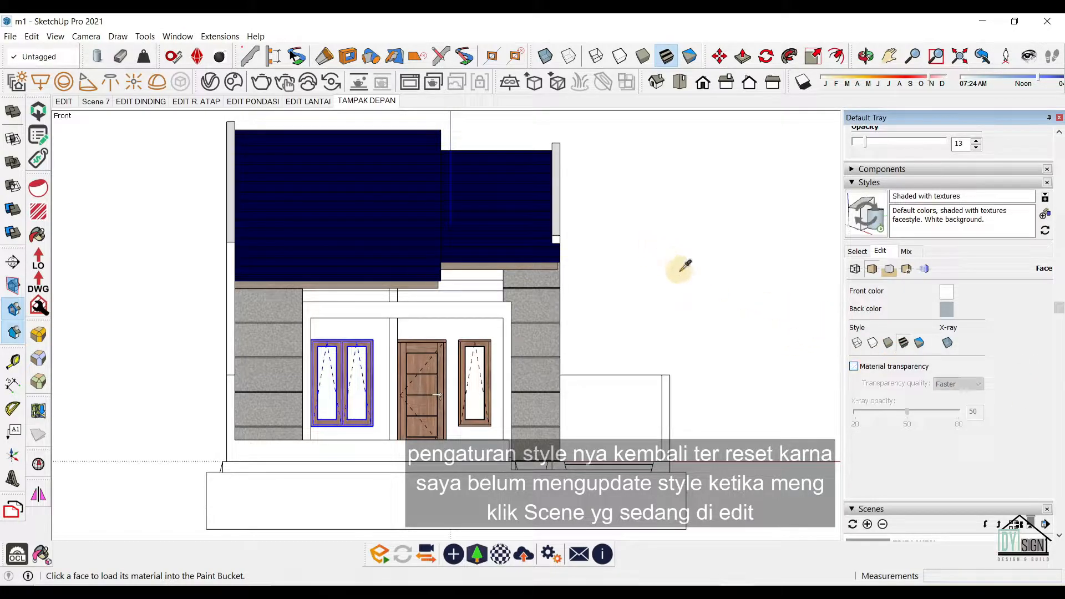
Update the TAMPAK DEPAN scene, saving the style changes to the selected style, and clear the window selection.
scroll(955, 275, "up", 6)
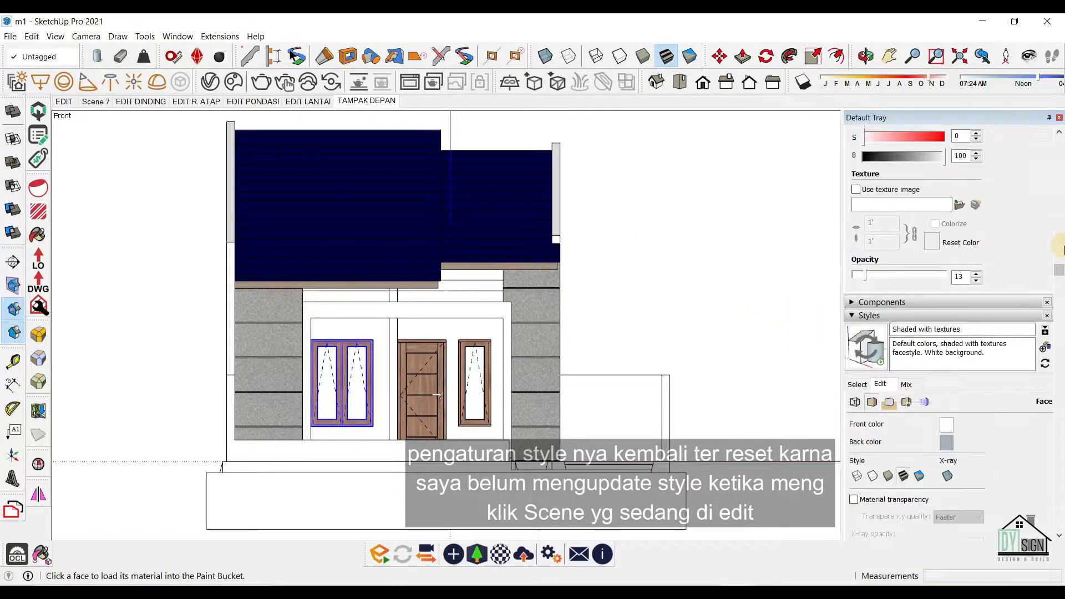
scroll(961, 265, "down", 5)
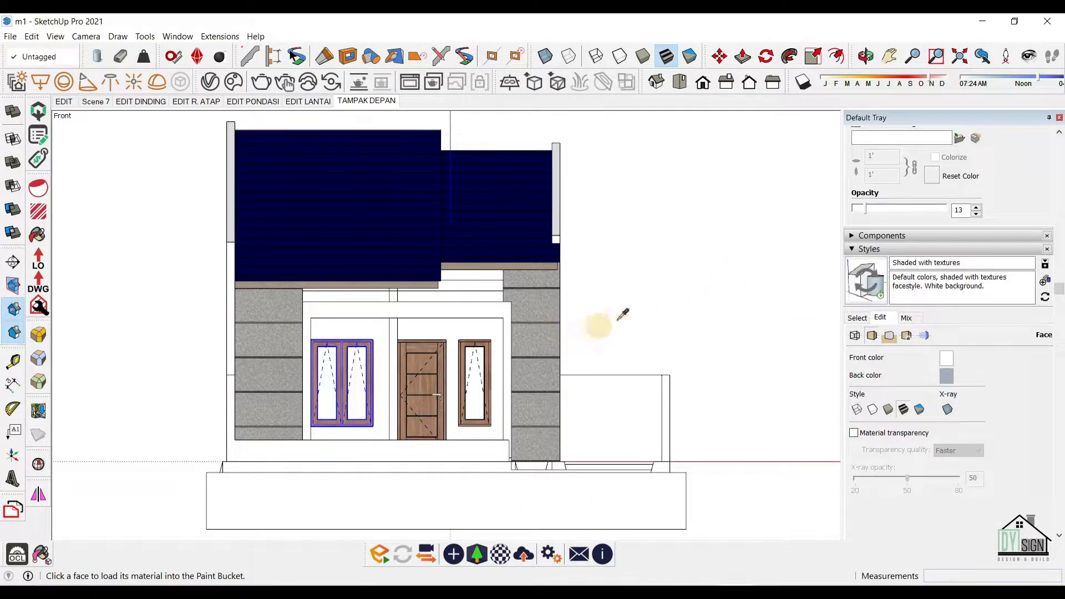
scroll(1061, 234, "up", 5)
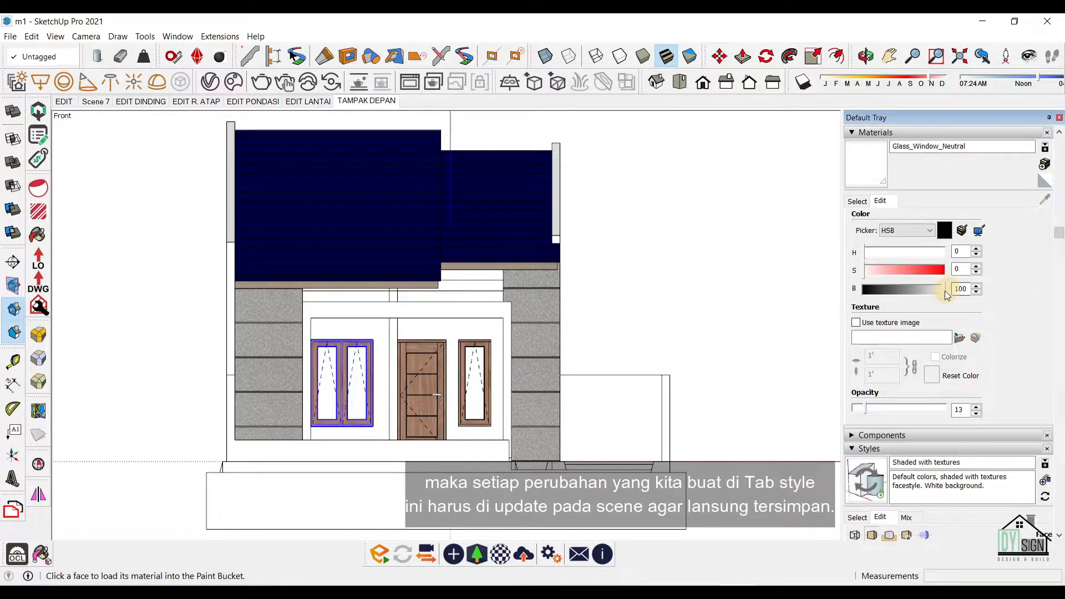
right_click(369, 100)
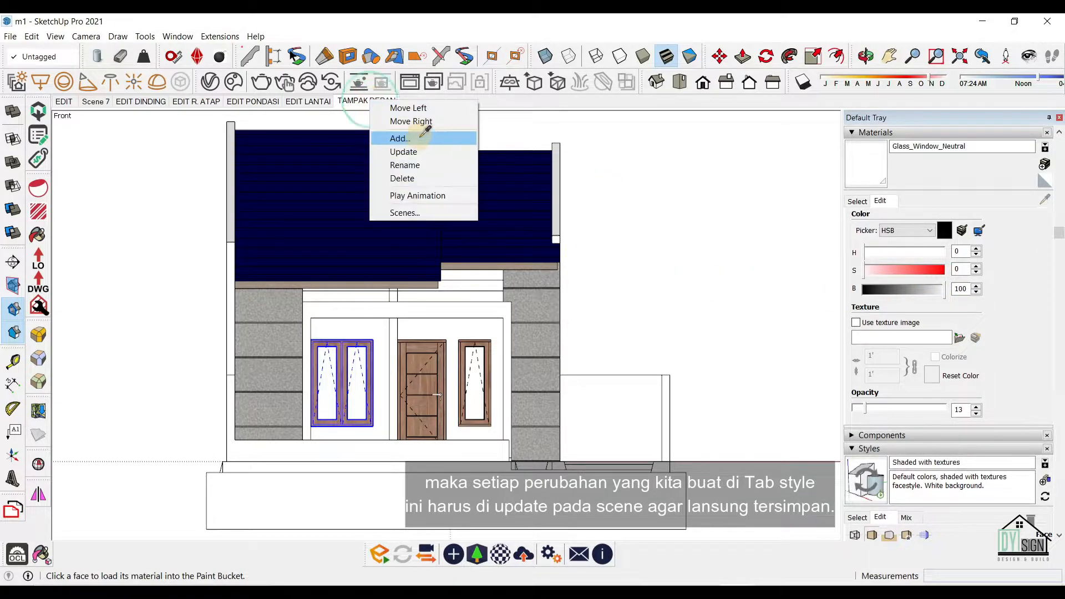
left_click(424, 152)
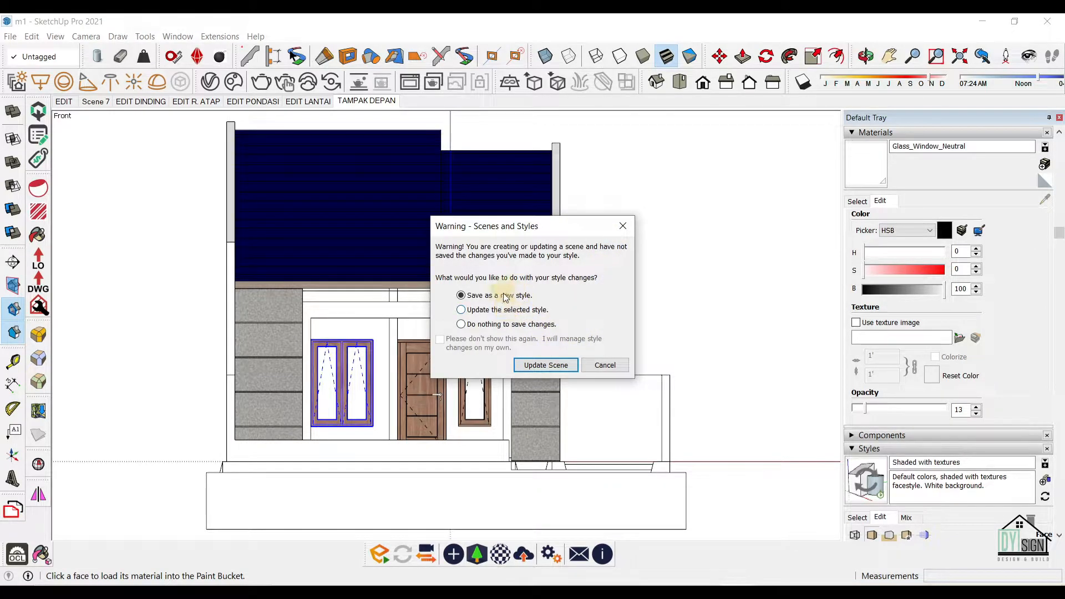
left_click(503, 312)
left_click(538, 367)
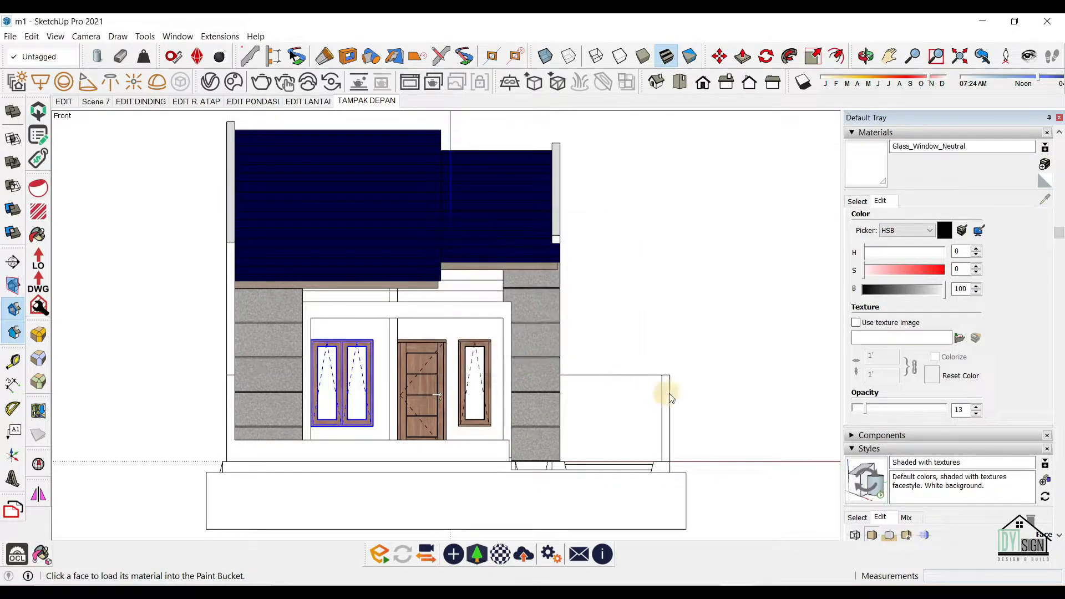
key("space")
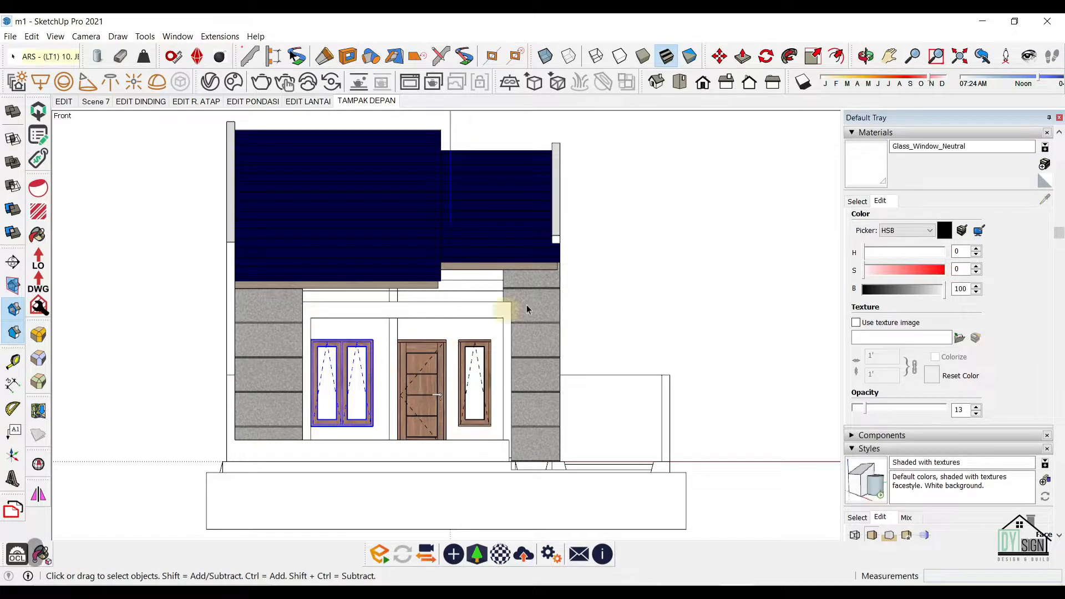
left_click(679, 291)
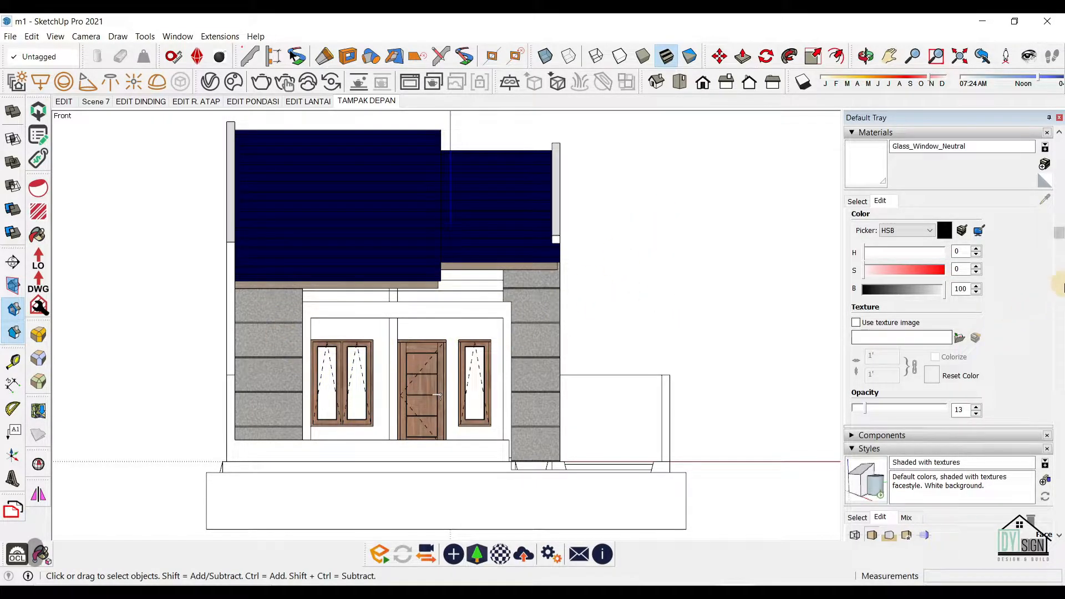
Turn on Profiles in the style's edge settings with a thickness of 1, checking the line weight around the door handle.
scroll(1059, 286, "down", 3)
scroll(1059, 287, "down", 3)
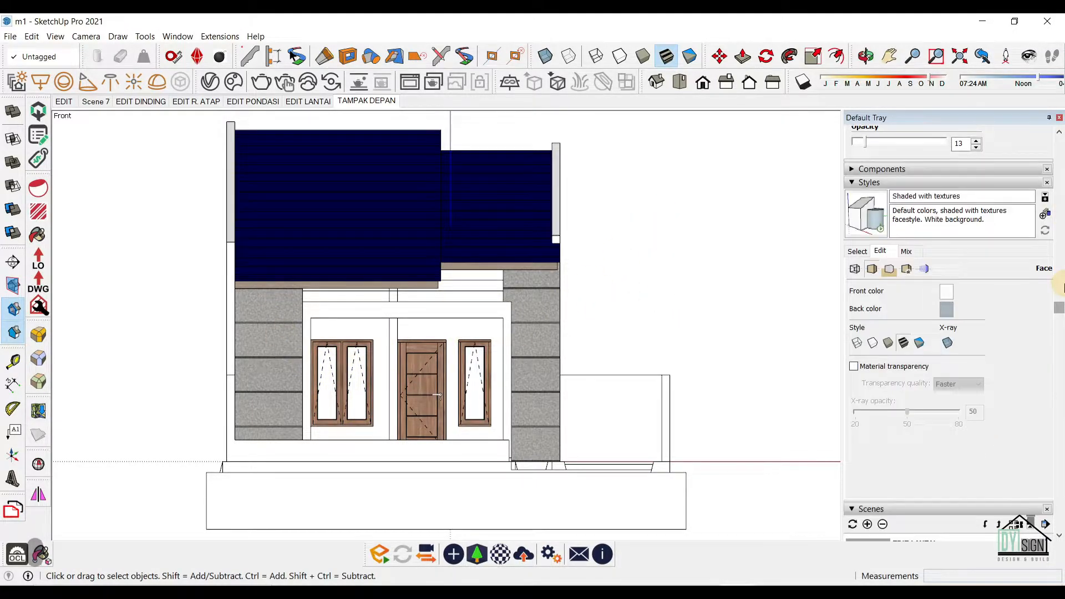
left_click(890, 271)
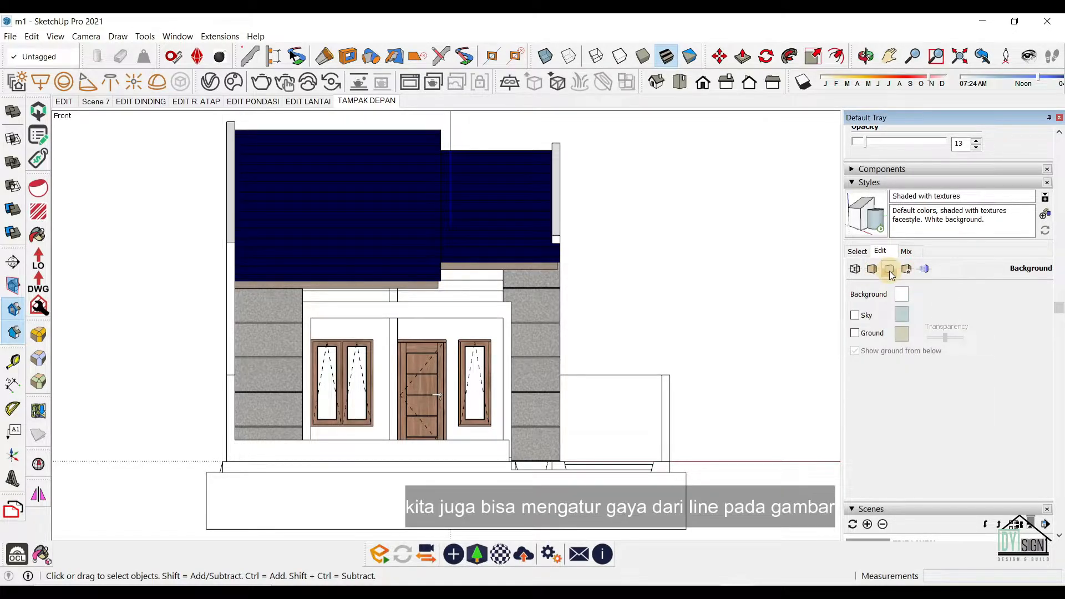
left_click(856, 270)
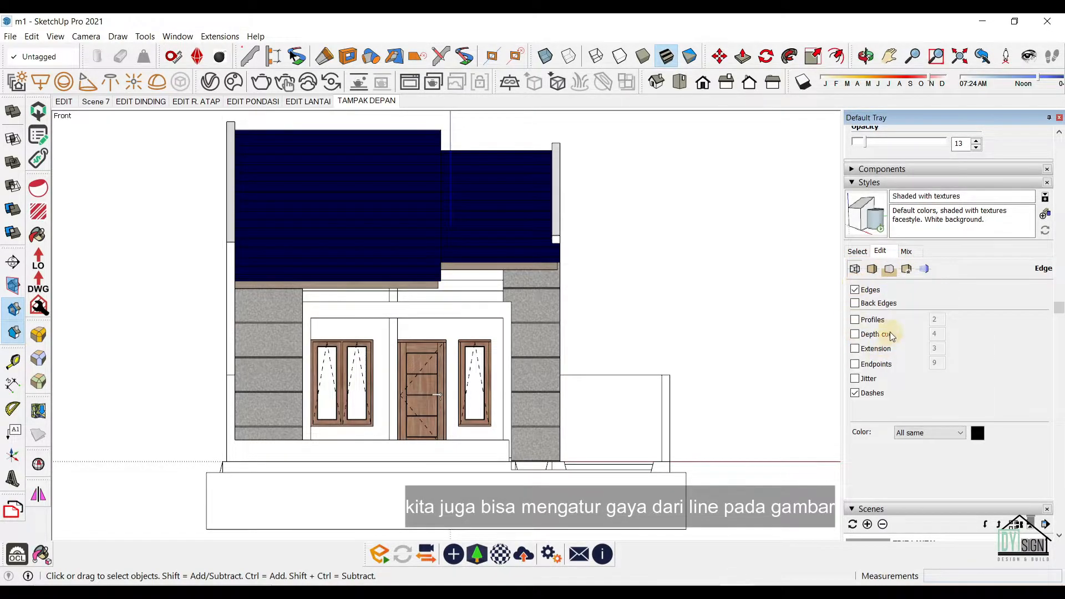
scroll(400, 415, "up", 2)
scroll(443, 391, "up", 8)
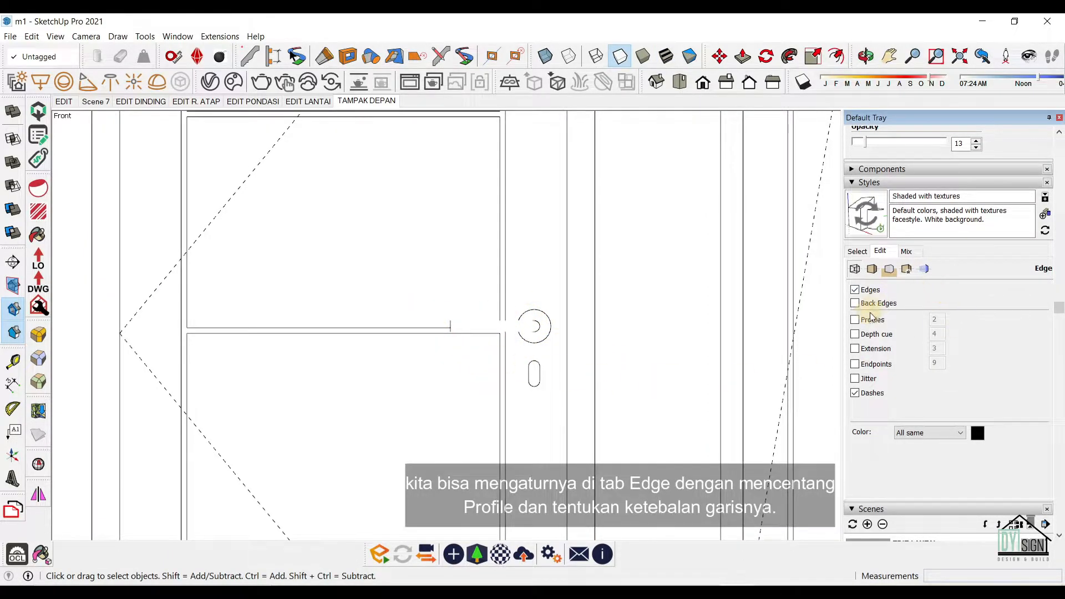
left_click(855, 321)
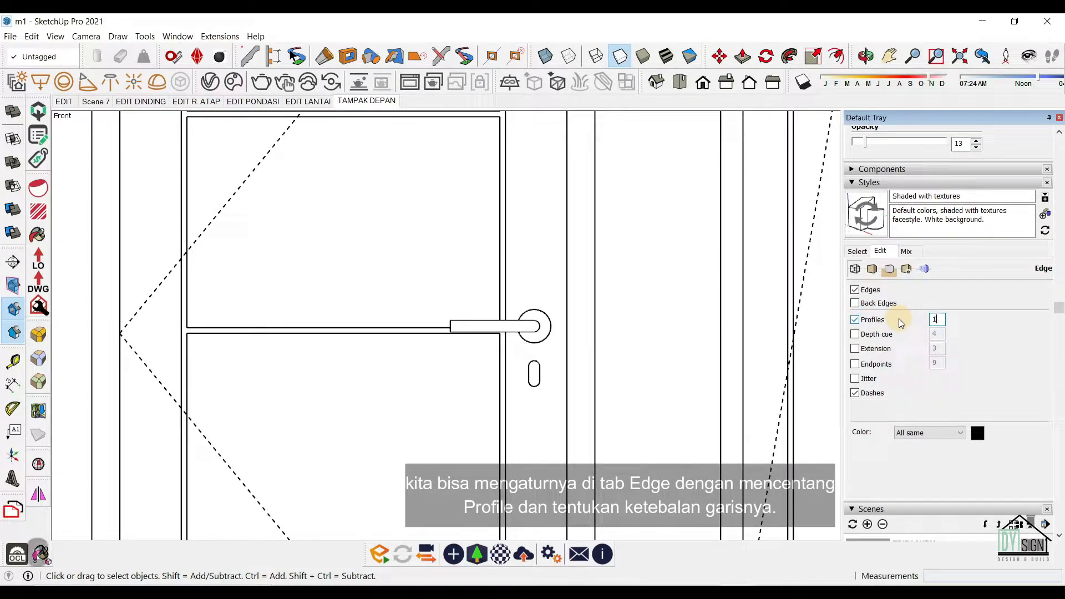
key("Return")
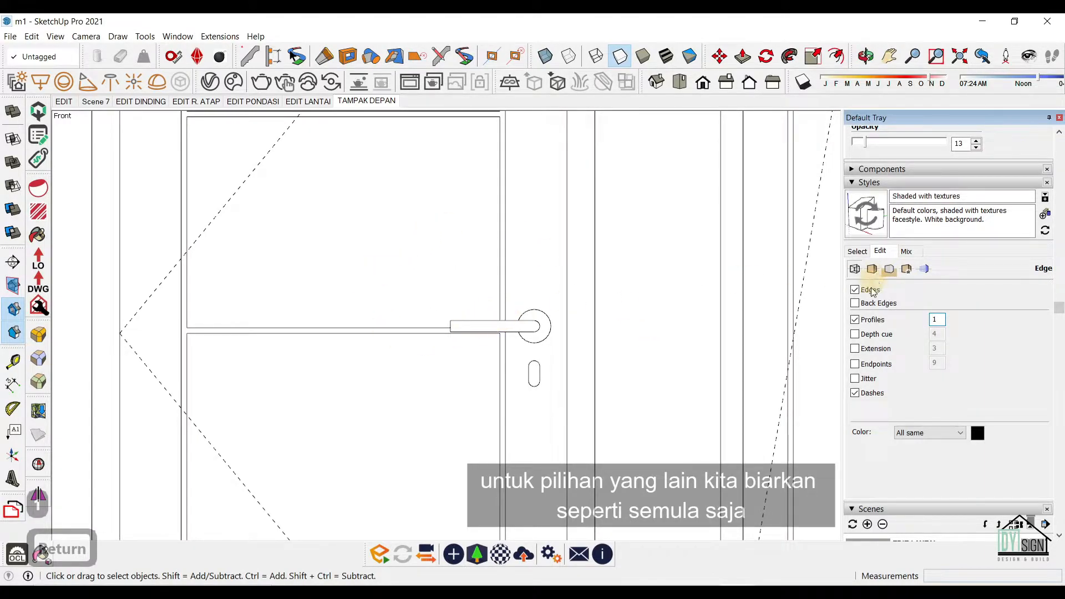
left_click(854, 320)
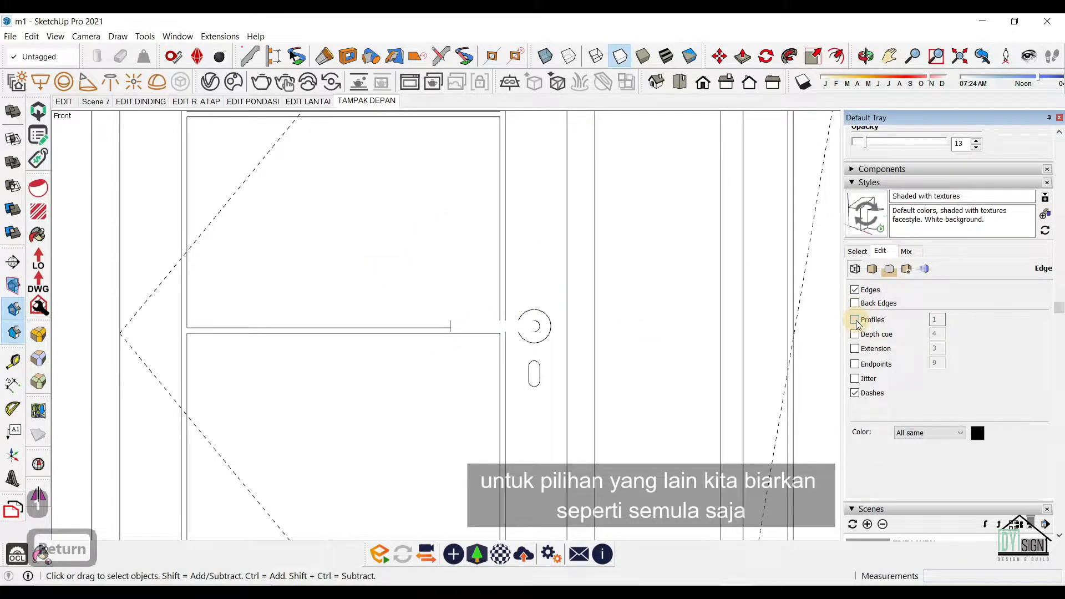
left_click(854, 320)
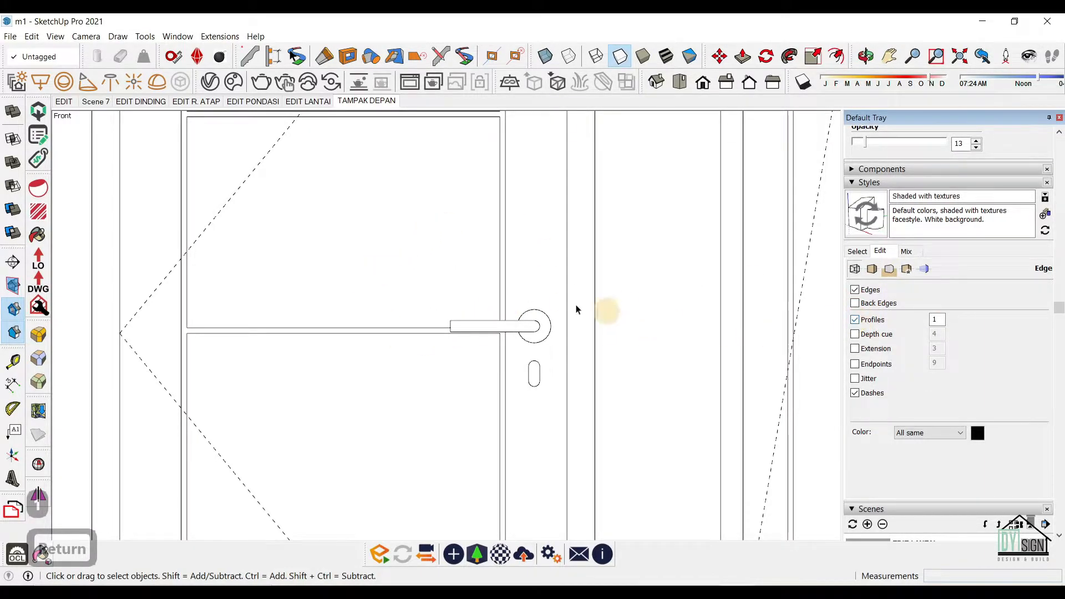
Display the model shaded with textures again and update the TAMPAK DEPAN scene, saving the changes to the selected style.
right_click(375, 102)
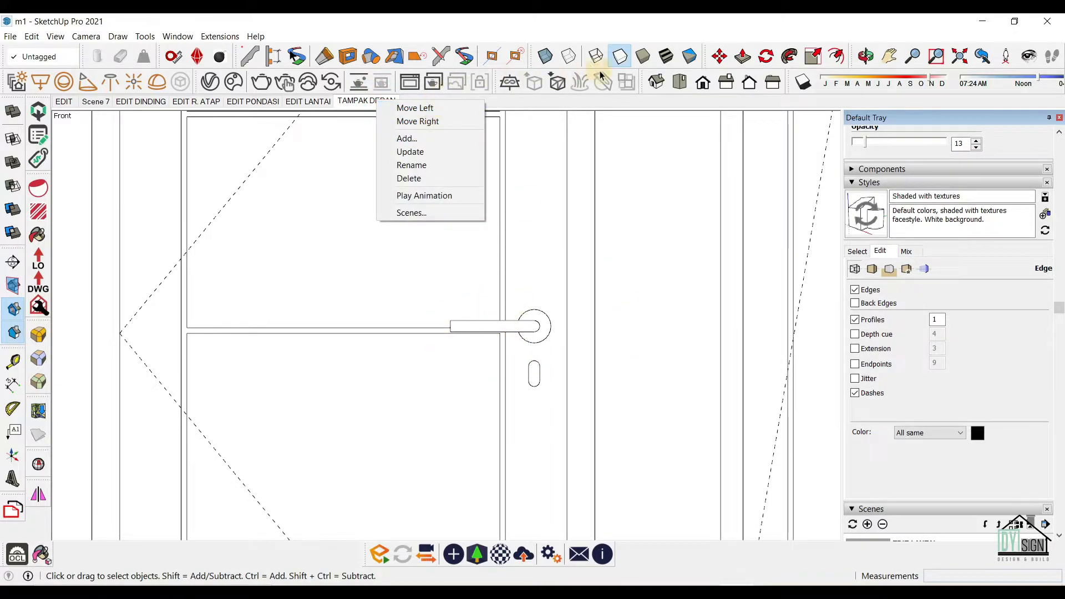
left_click(640, 60)
left_click(643, 56)
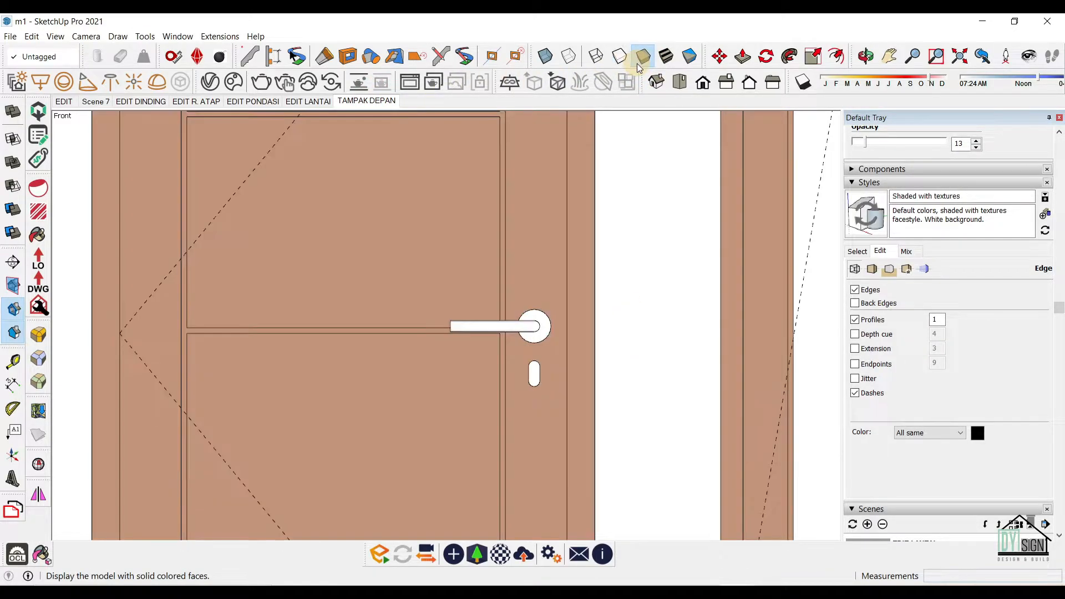
left_click(668, 60)
right_click(382, 104)
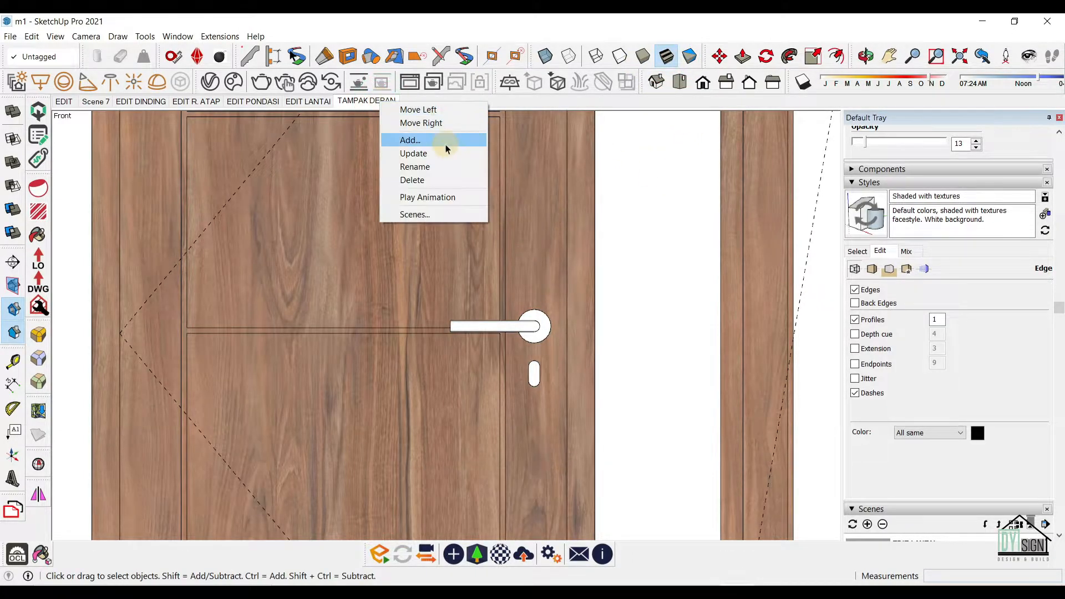
left_click(447, 152)
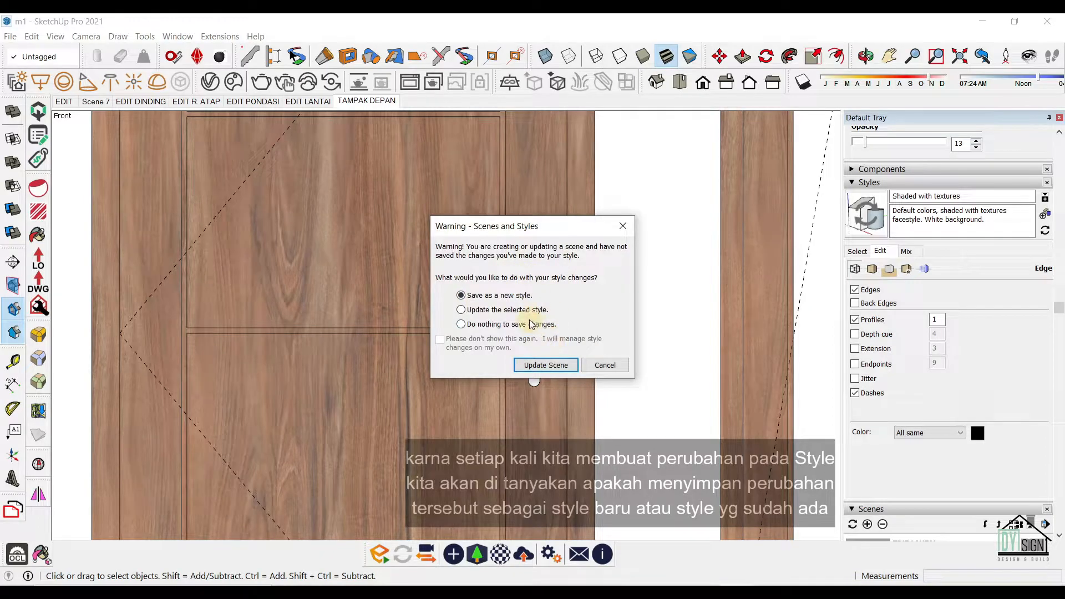
left_click(521, 311)
left_click(545, 365)
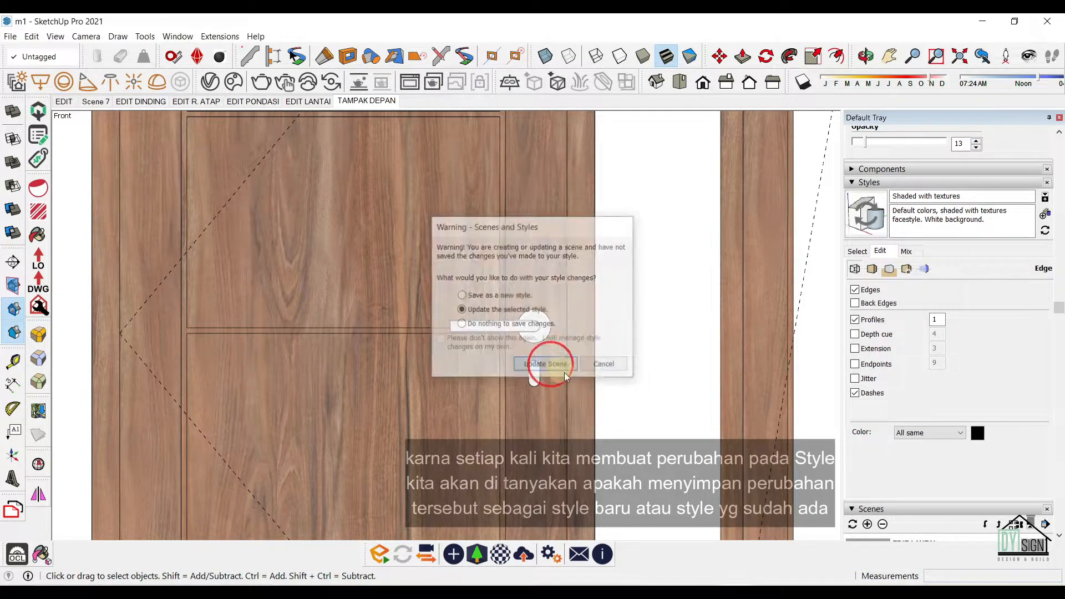
Try the Sky and Ground options in the style's background settings and leave both turned off.
left_click(873, 269)
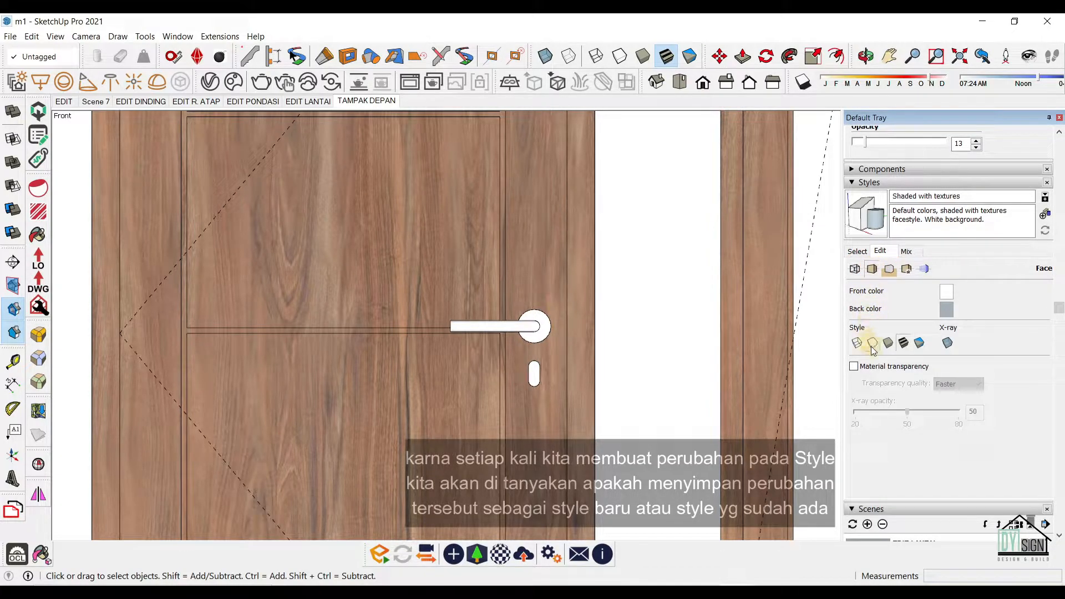
left_click(889, 271)
scroll(618, 269, "down", 10)
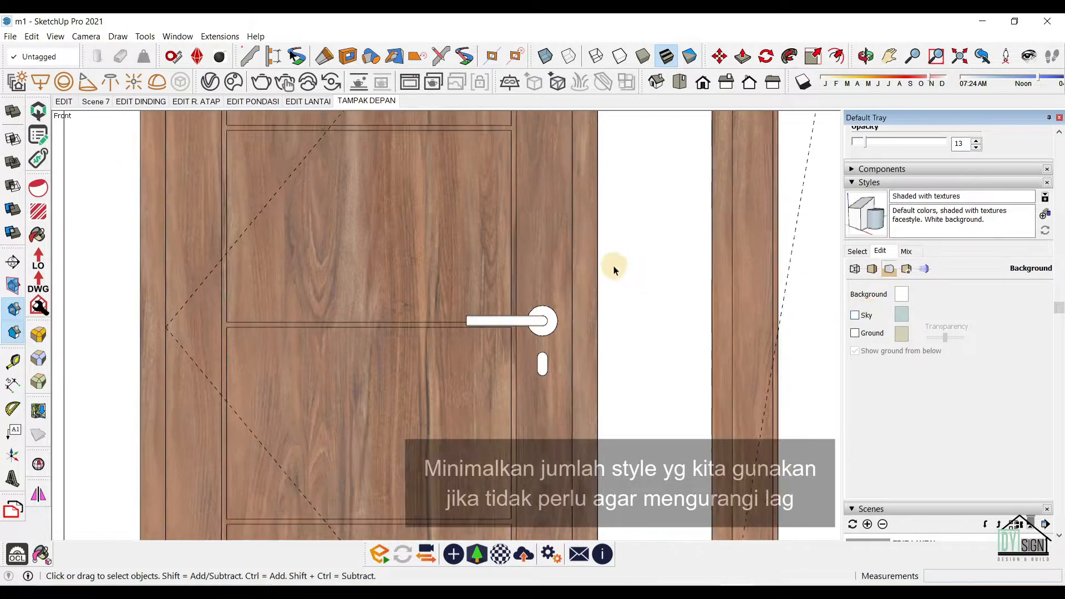
scroll(575, 417, "down", 5)
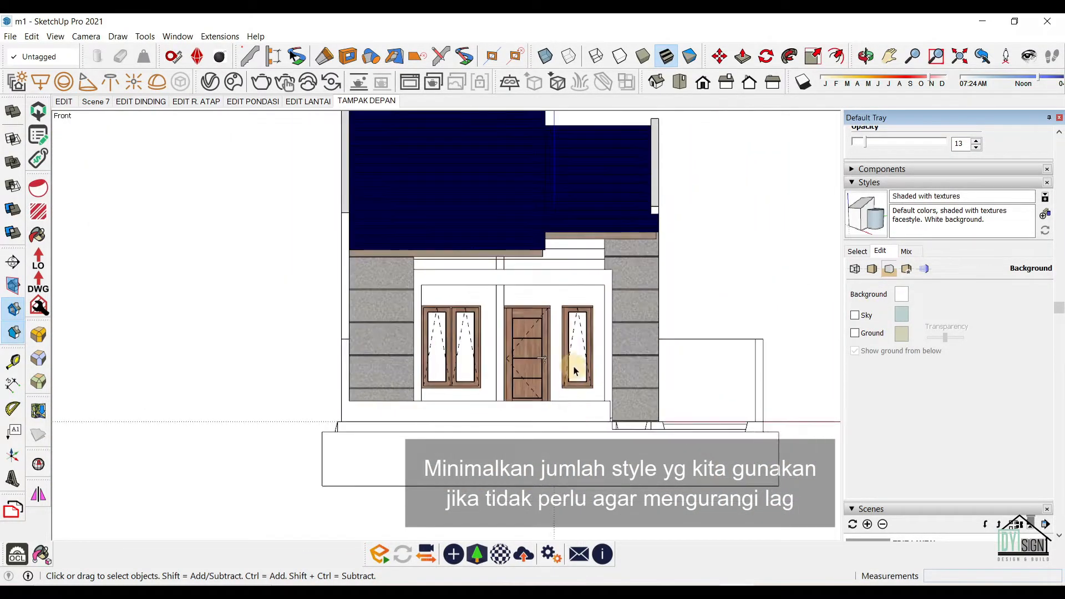
left_click(858, 316)
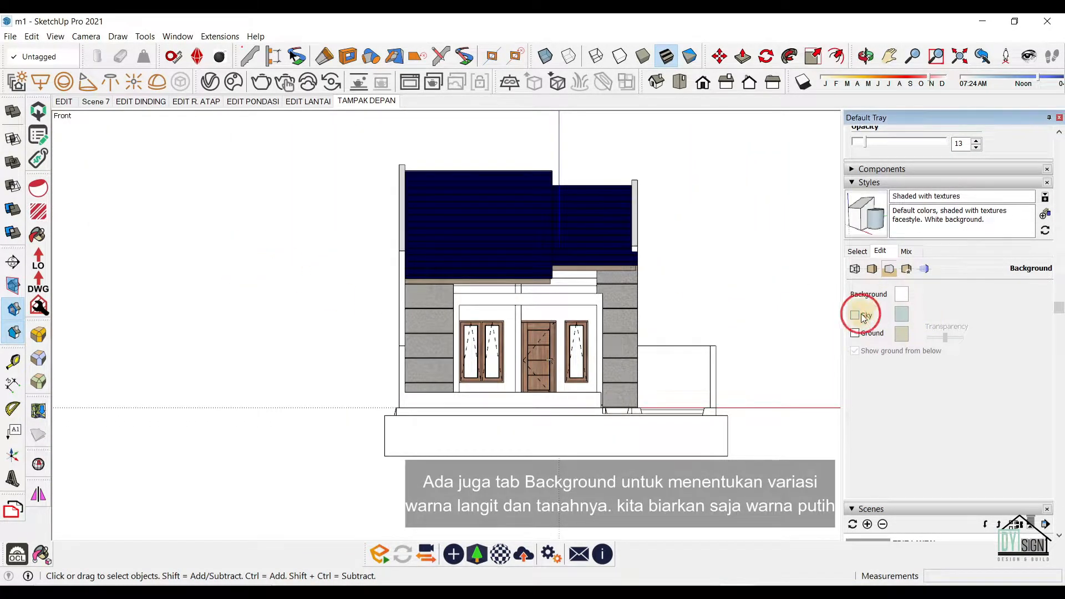
left_click(861, 314)
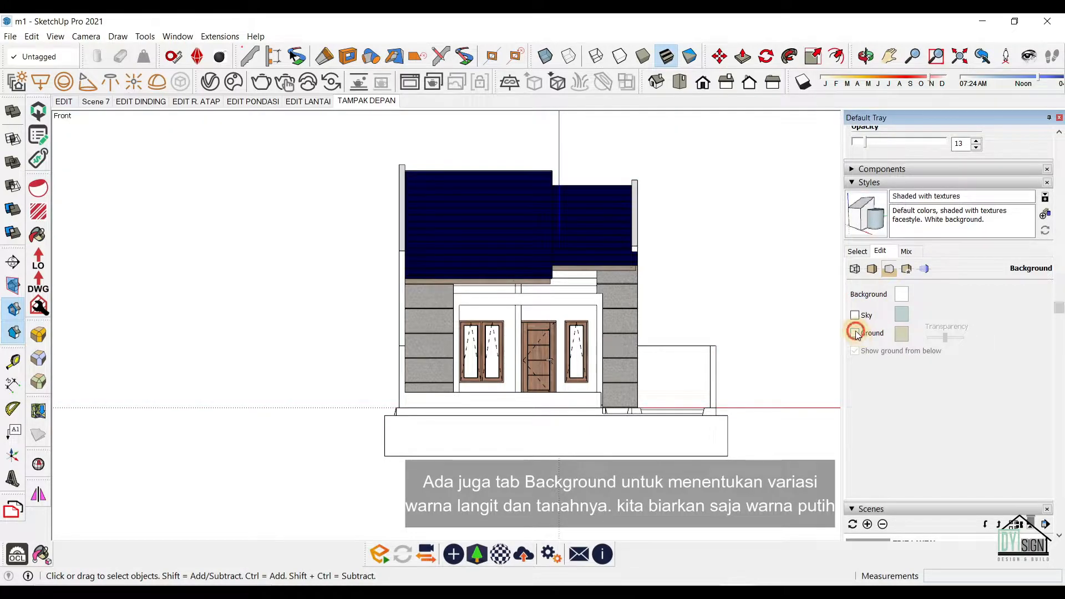
left_click(855, 333)
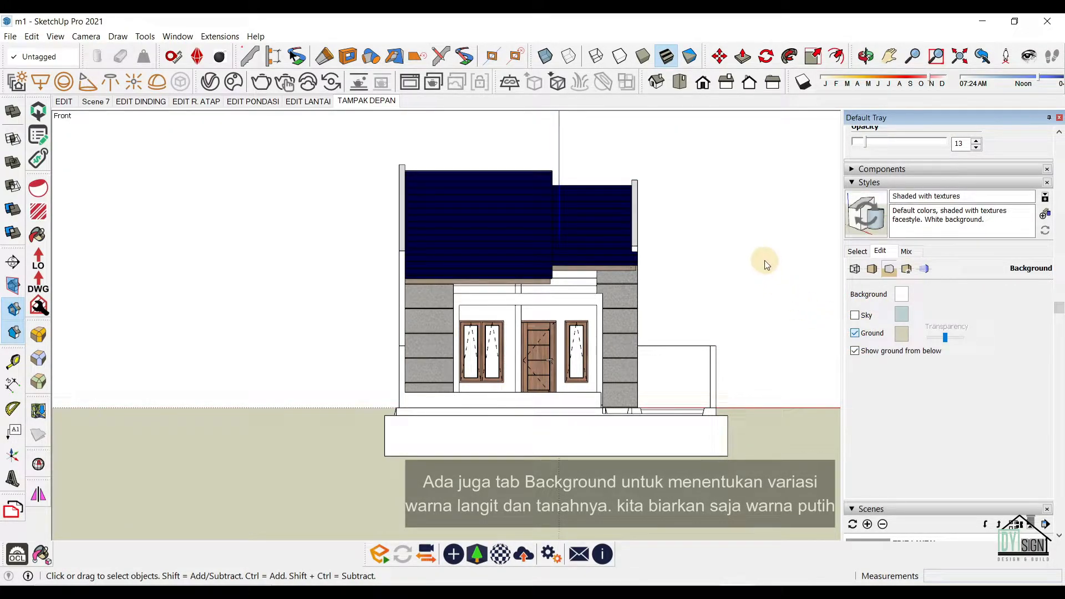
left_click(855, 332)
left_click(855, 333)
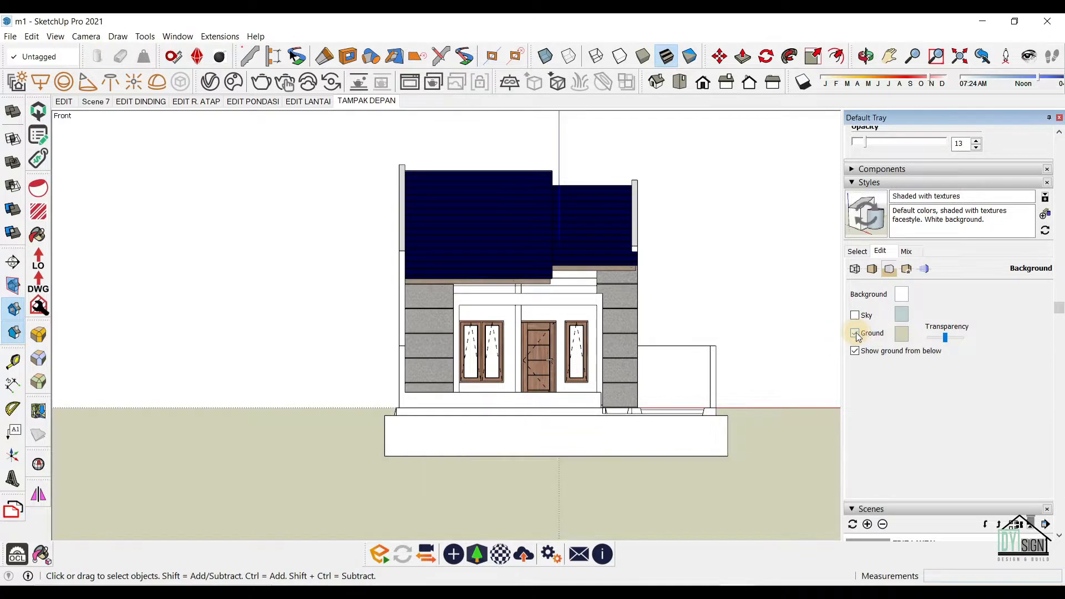
left_click(855, 333)
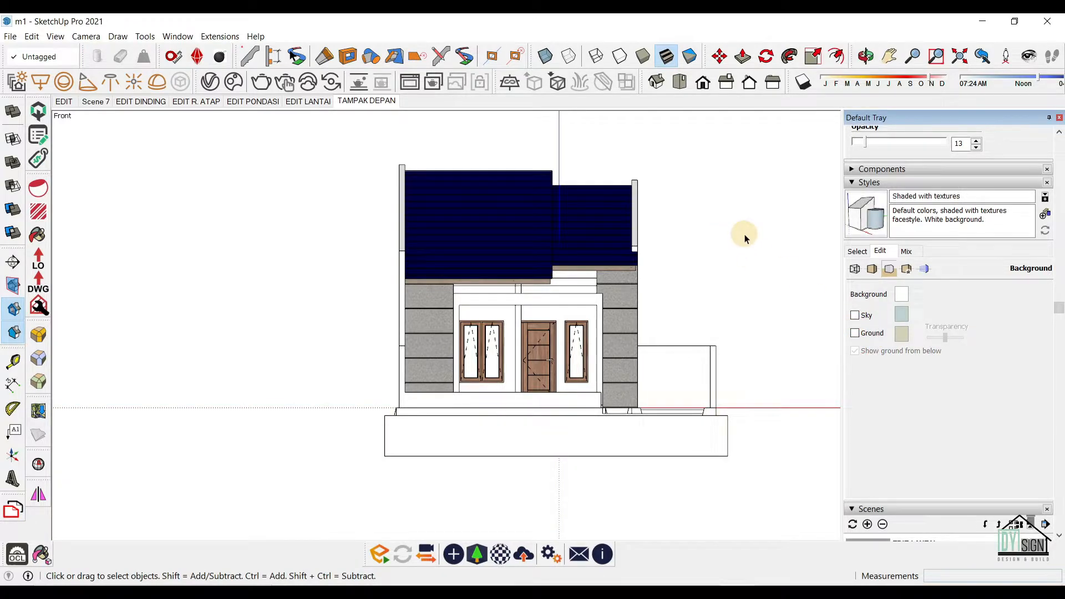
Turn off Model Axes in the style's modeling settings and check the front elevation without the axis lines.
left_click(906, 272)
left_click(923, 267)
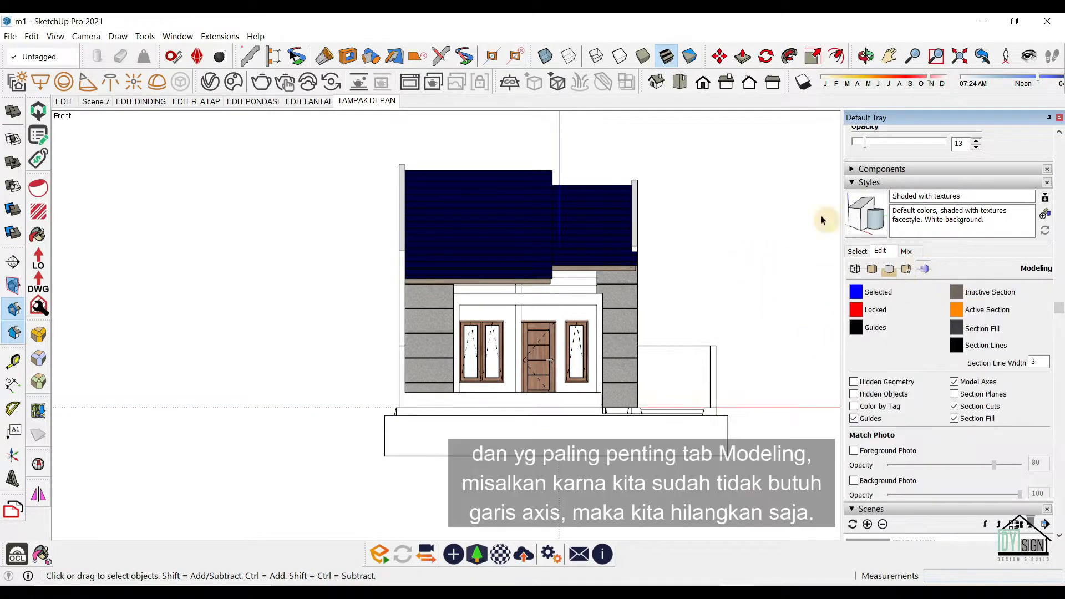
scroll(610, 320, "up", 3)
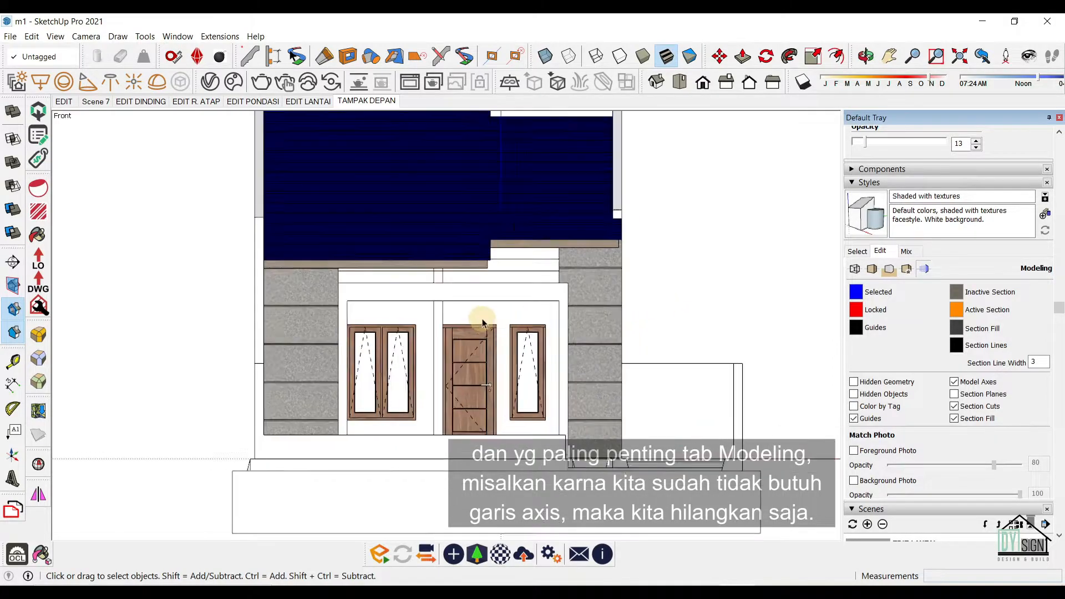
scroll(483, 324, "down", 3)
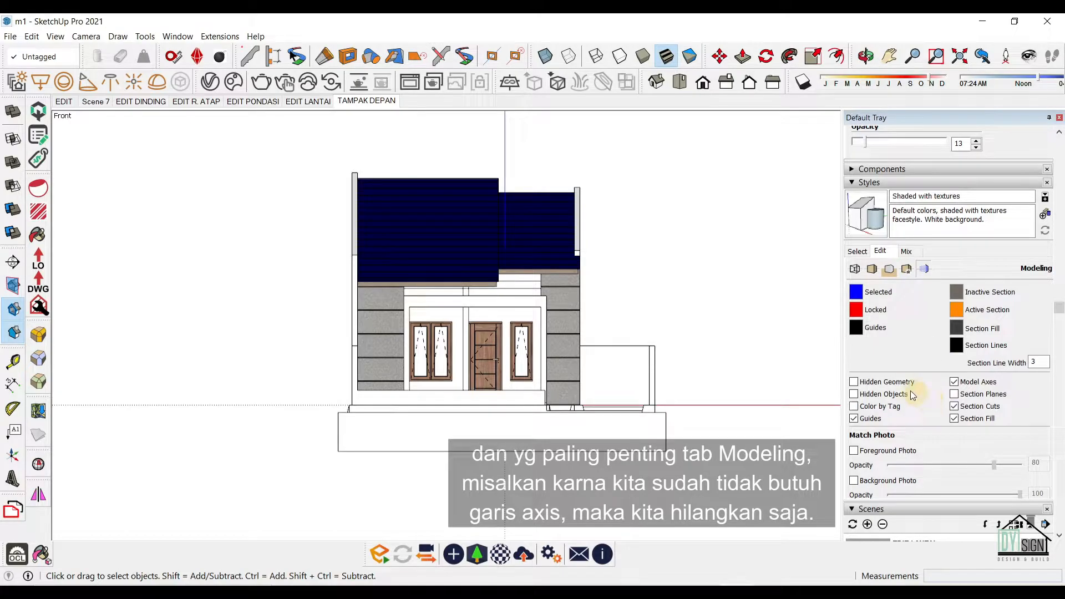
left_click(955, 382)
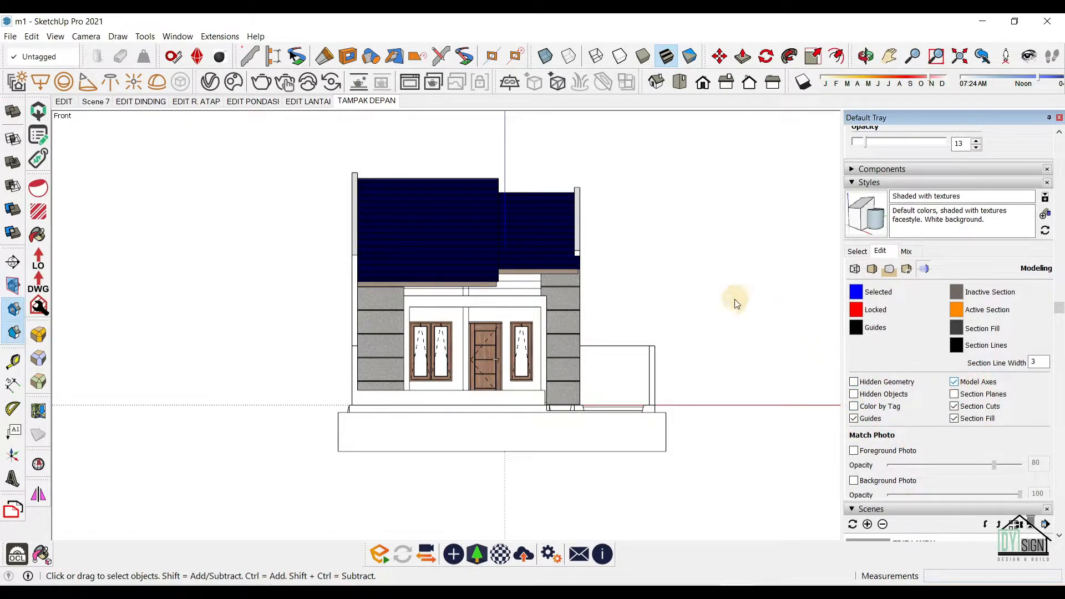
scroll(555, 333, "up", 3)
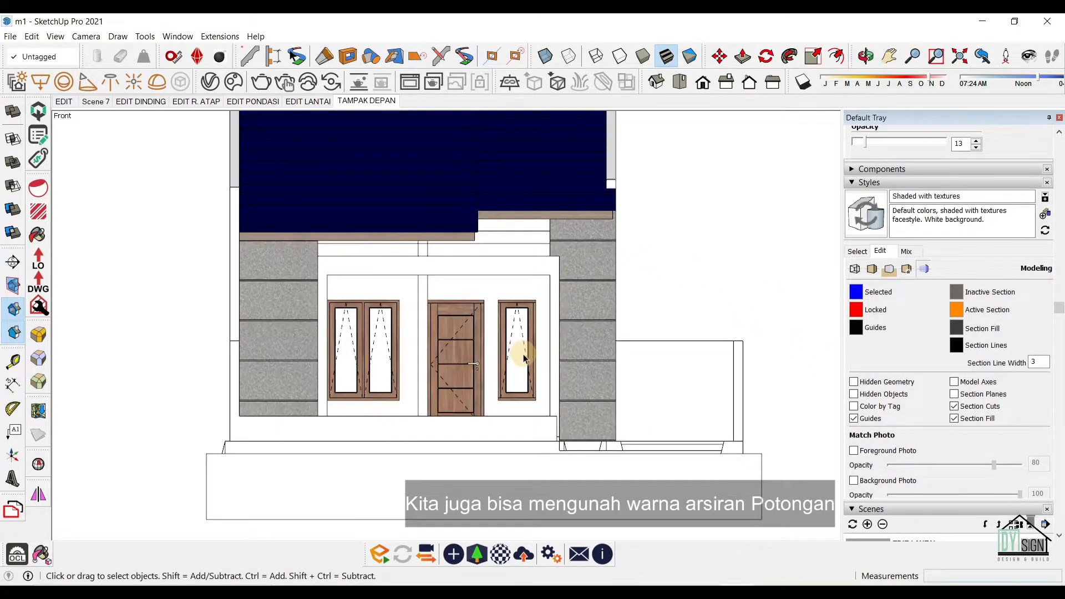
scroll(555, 344, "down", 1)
left_click(619, 200)
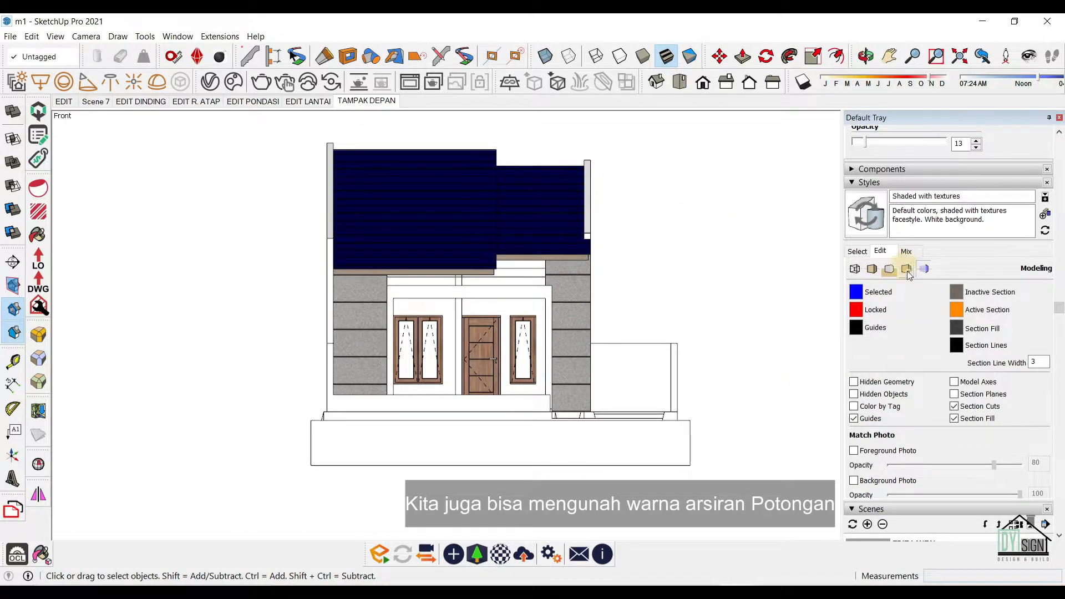
left_click(955, 329)
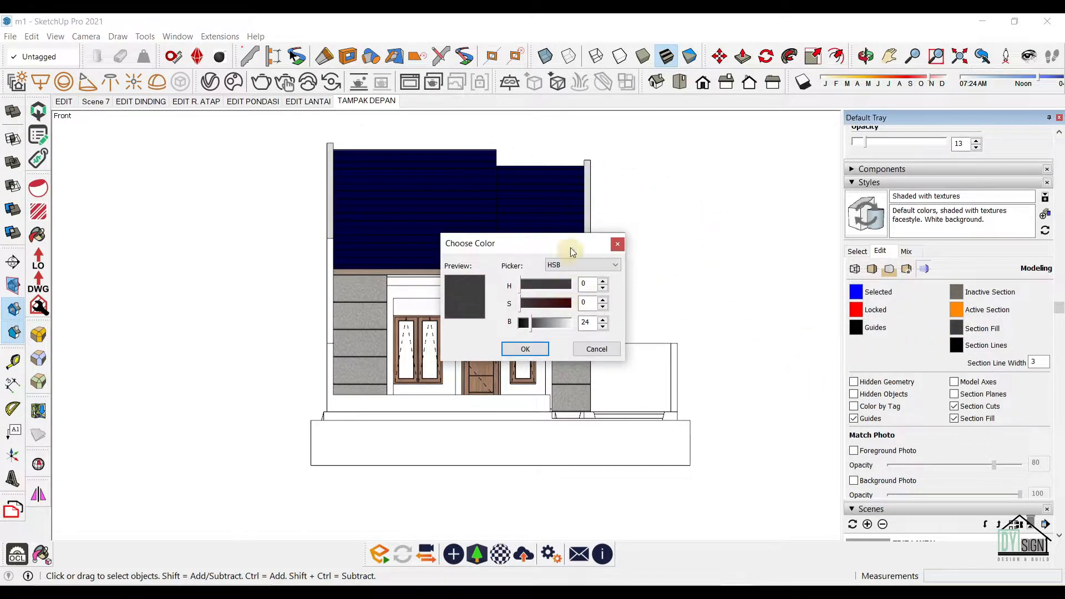
left_click_drag(531, 245, 681, 201)
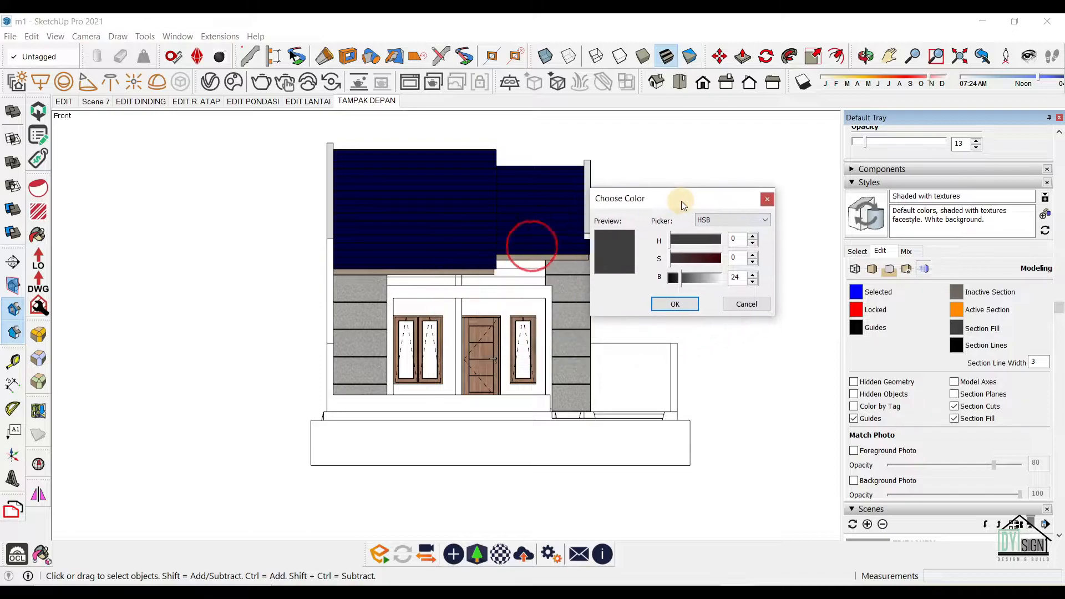
left_click(746, 304)
Update the TAMPAK DEPAN scene with the current style changes.
right_click(377, 101)
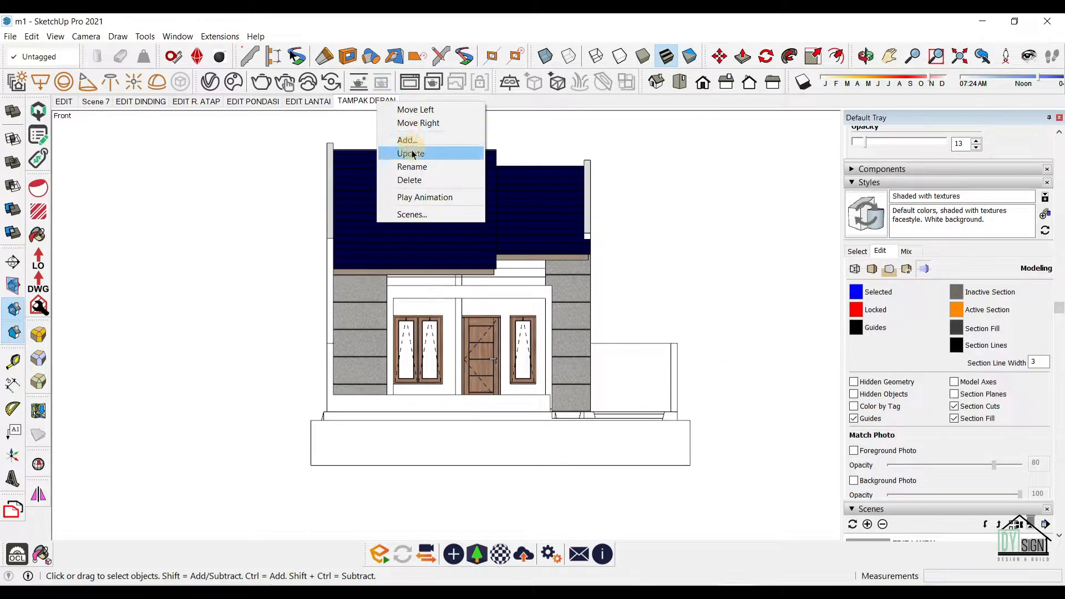
left_click(412, 153)
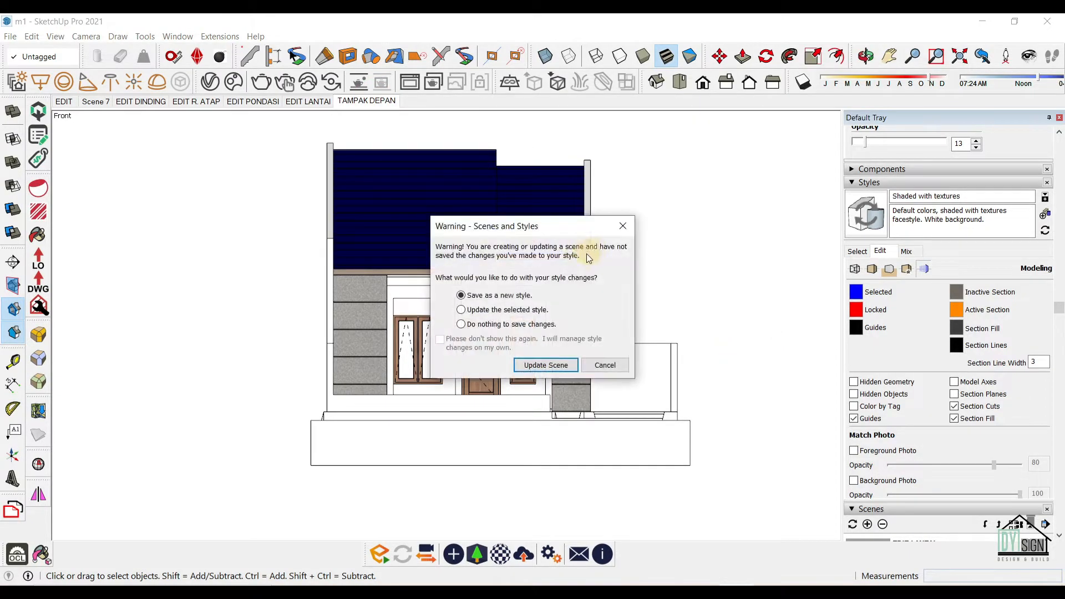
left_click(541, 365)
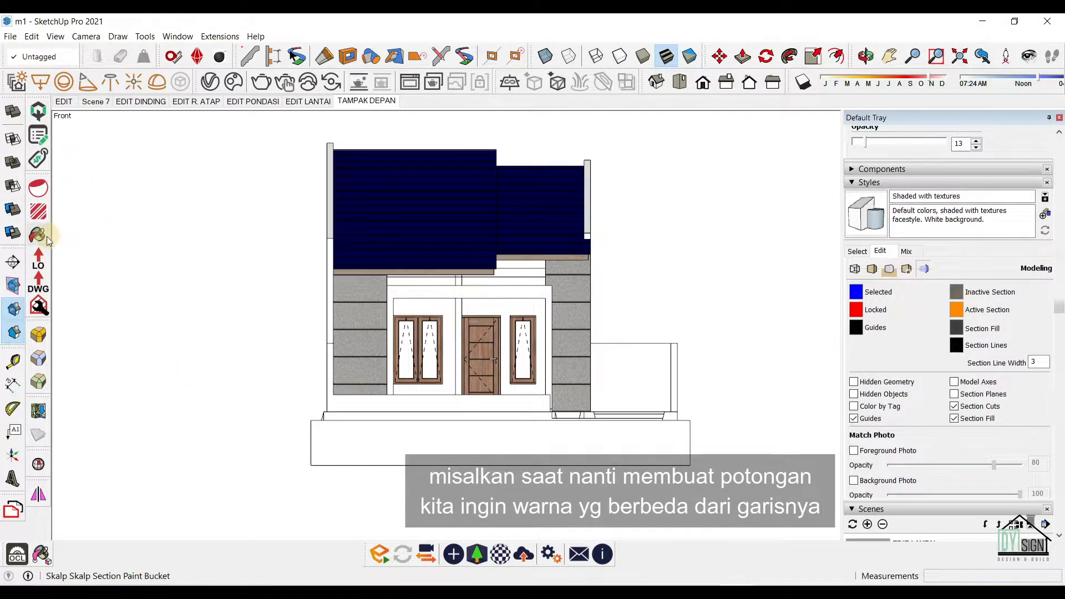
Activate the section plane to view the house cut through, with the plane itself hidden again.
left_click(12, 286)
middle_click_drag(531, 329, 313, 400)
scroll(313, 396, "down", 3)
double_click(273, 251)
middle_click_drag(409, 387, 360, 378)
left_click(13, 285)
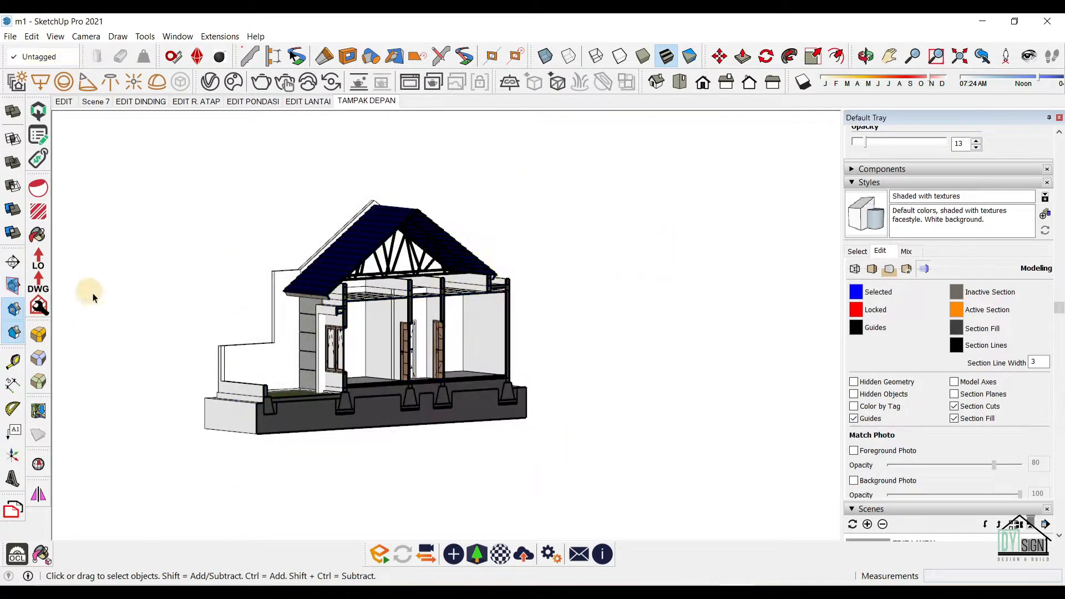
Lighten the style's Section Fill color to a grey of about 69 brightness, viewing the cut foundations.
left_click(545, 263)
scroll(380, 295, "up", 6)
middle_click_drag(324, 273, 261, 222)
scroll(333, 260, "down", 3)
middle_click_drag(405, 402, 337, 420)
scroll(382, 401, "up", 6)
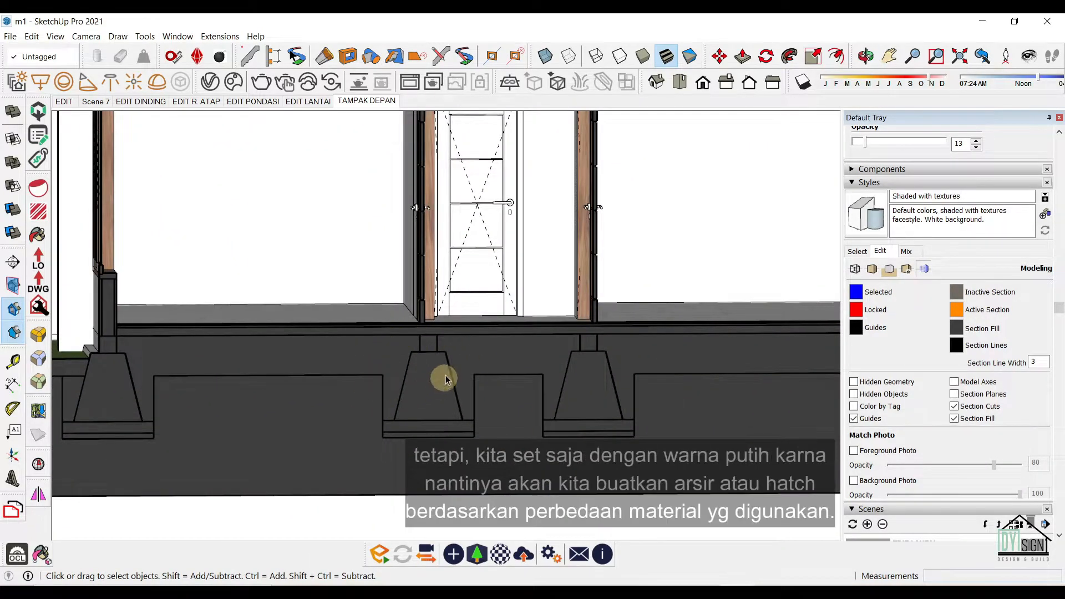
left_click(957, 330)
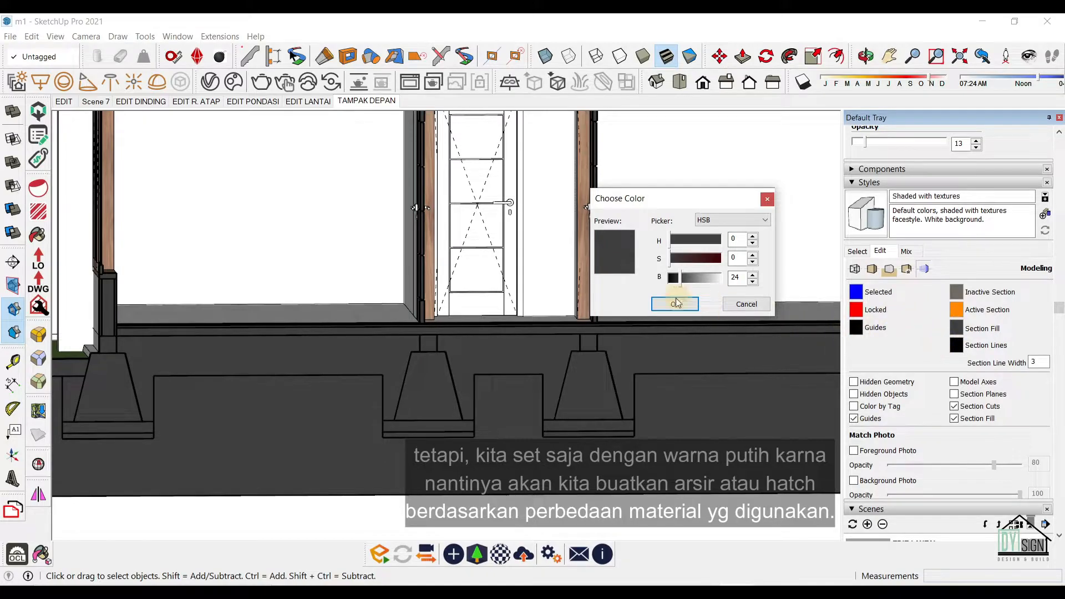
left_click_drag(681, 280, 707, 281)
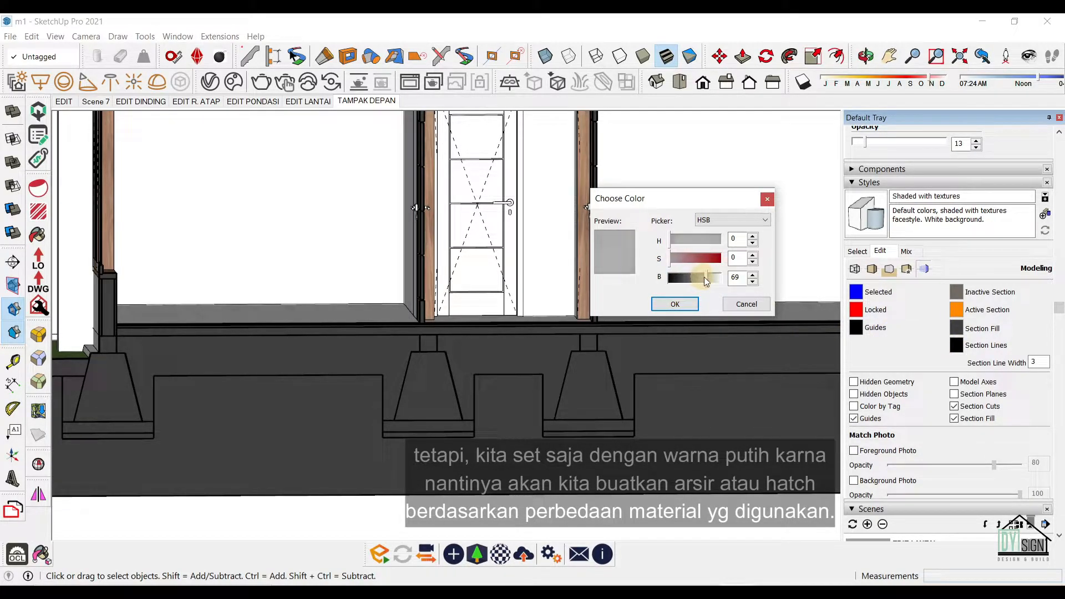
left_click(675, 304)
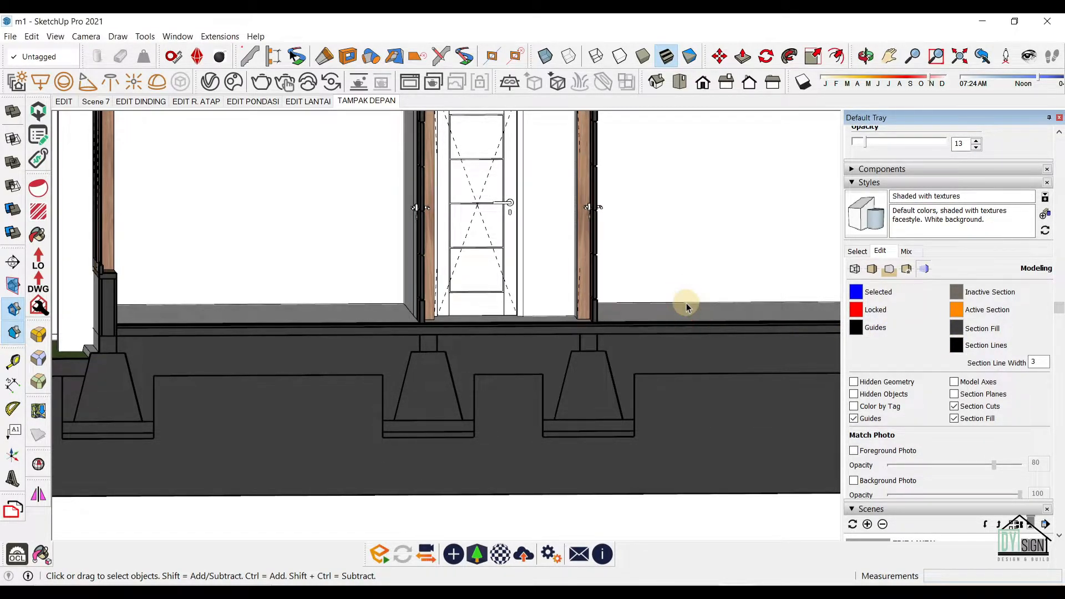
Hide the section cut and update the TAMPAK DEPAN scene, saving the changes to the selected style.
middle_click_drag(685, 304, 663, 312)
left_click(867, 55)
key("space")
middle_click_drag(202, 281, 198, 238)
middle_click_drag(447, 438, 597, 435)
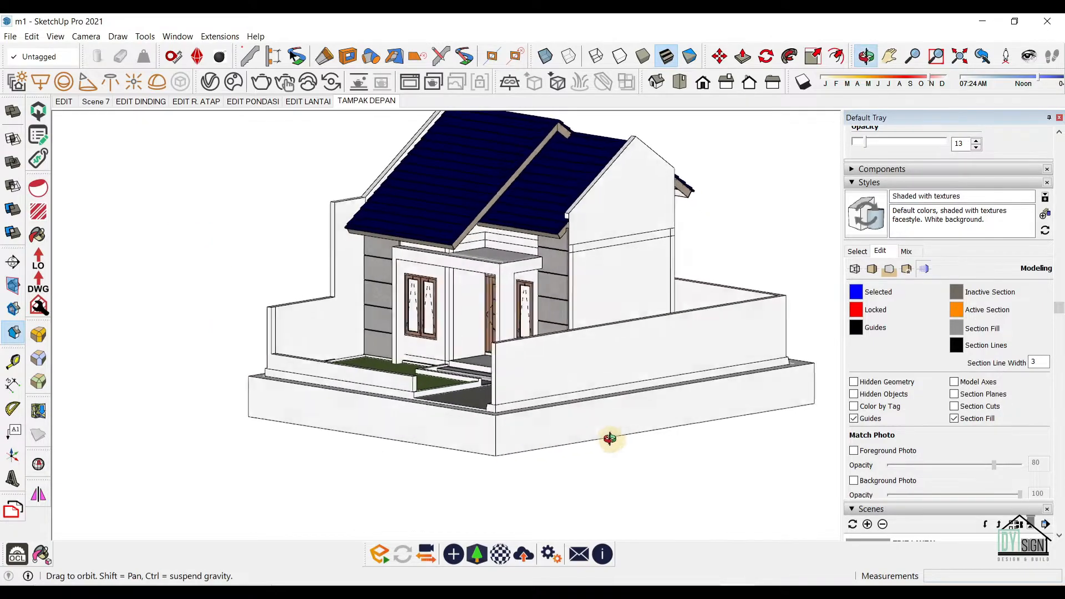
right_click(368, 101)
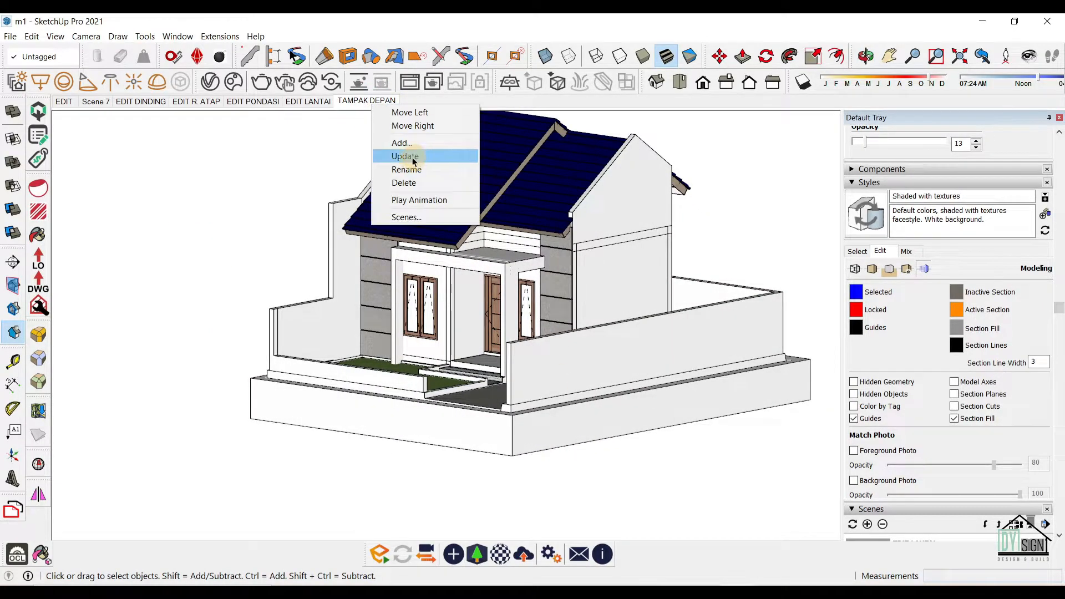
left_click(413, 158)
left_click(487, 309)
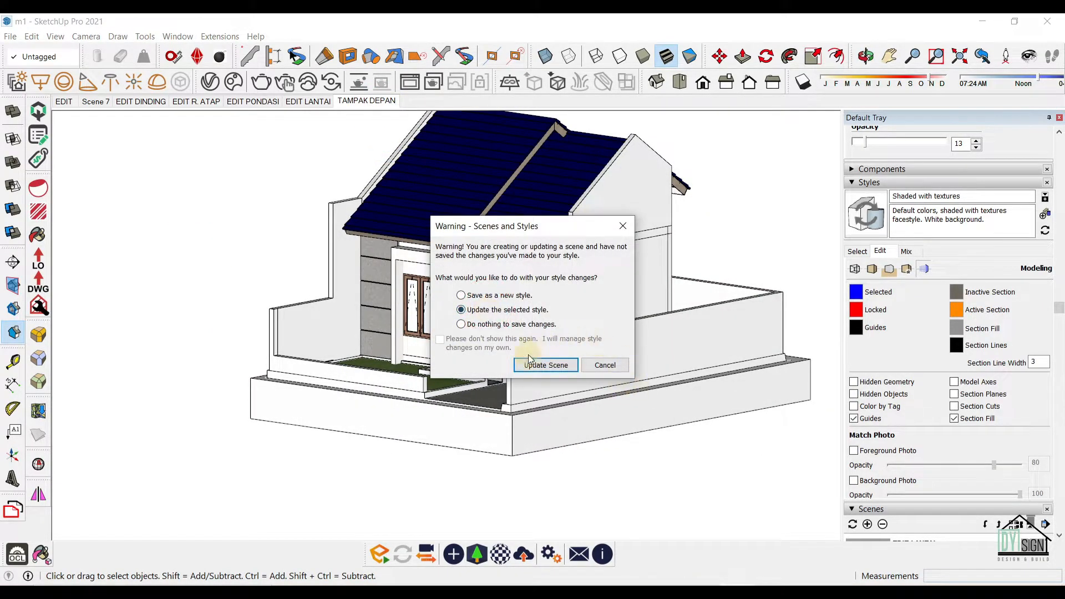
left_click(534, 365)
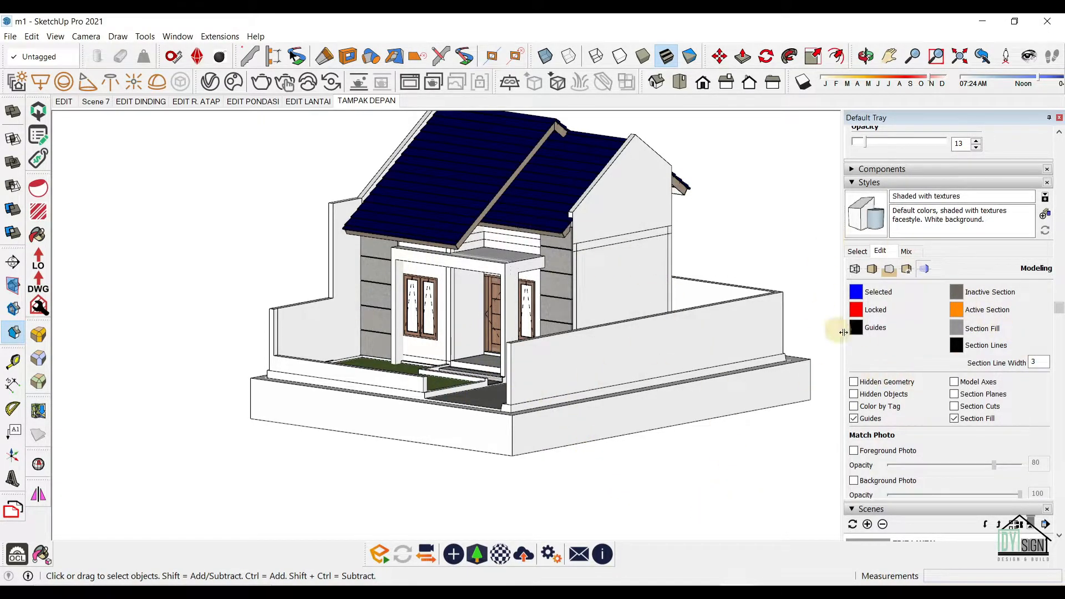
Restore the front view zoomed to the whole model and update the TAMPAK DEPAN scene with it.
left_click(704, 88)
left_click(970, 58)
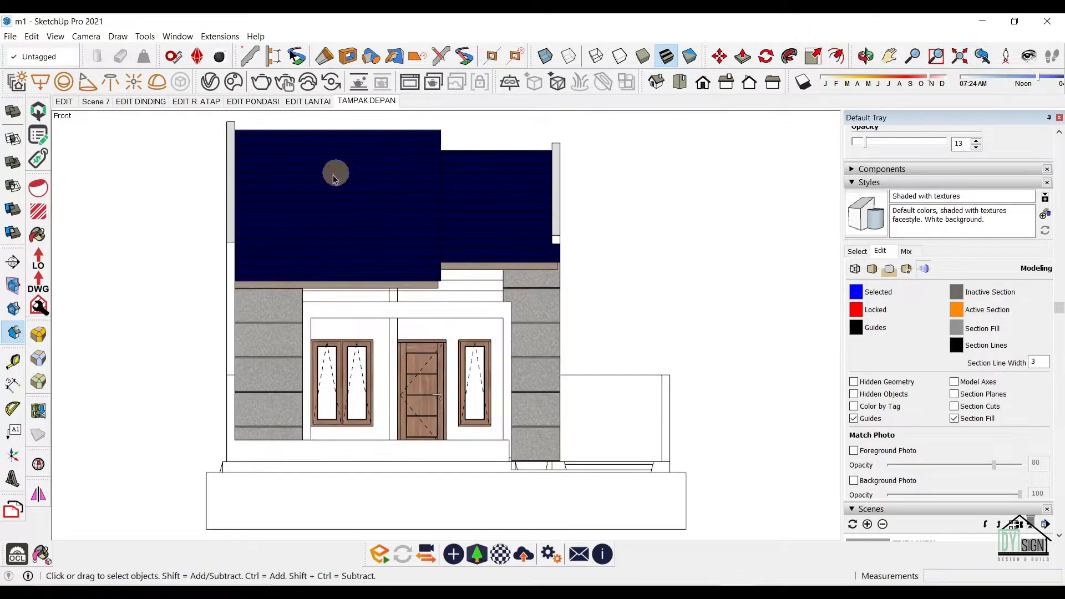
scroll(923, 266, "up", 4)
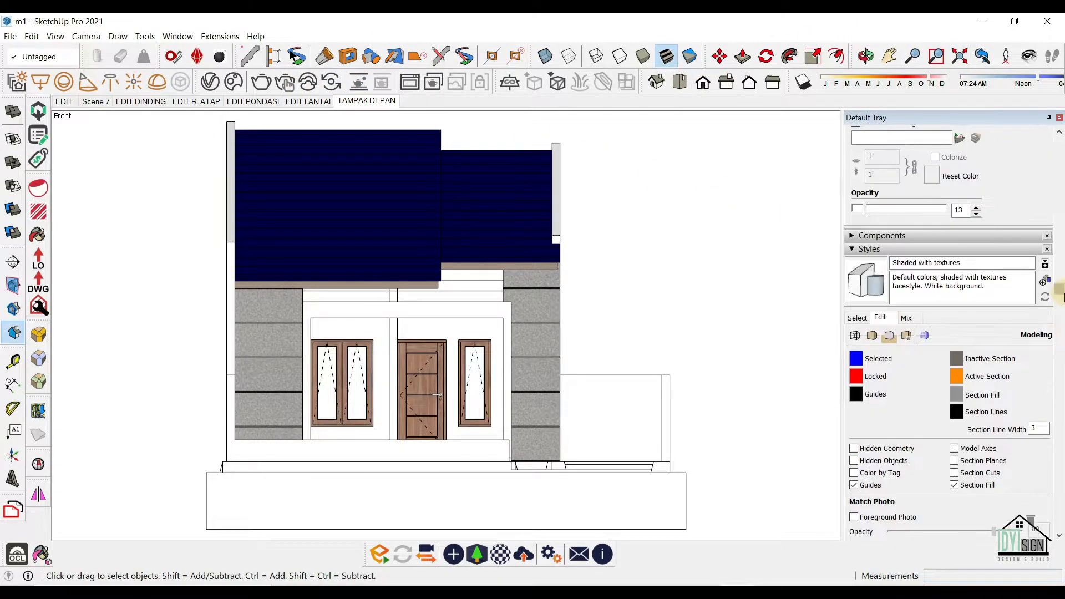
left_click(857, 385)
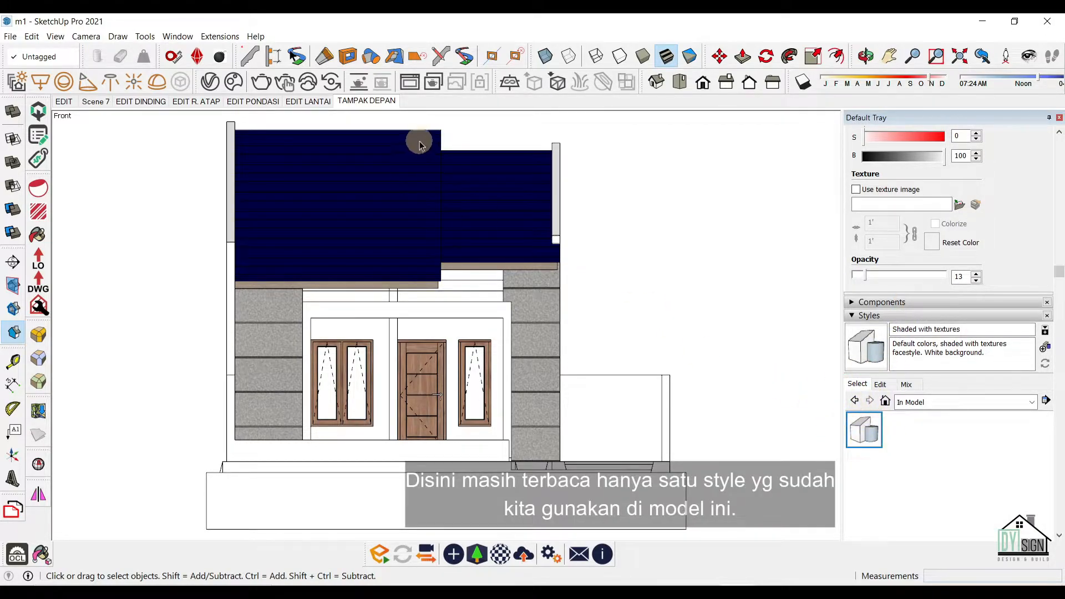
right_click(382, 102)
left_click(441, 159)
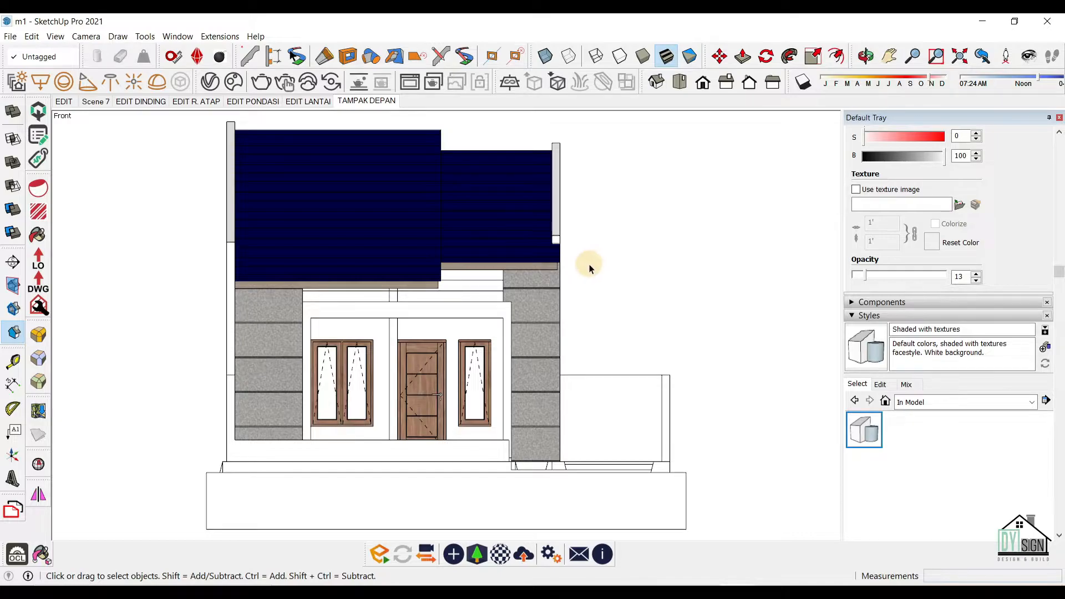
left_click(688, 251)
Examine the scene list's view modes and the TAMPAK DEPAN scene's details and properties to save.
left_click(887, 315)
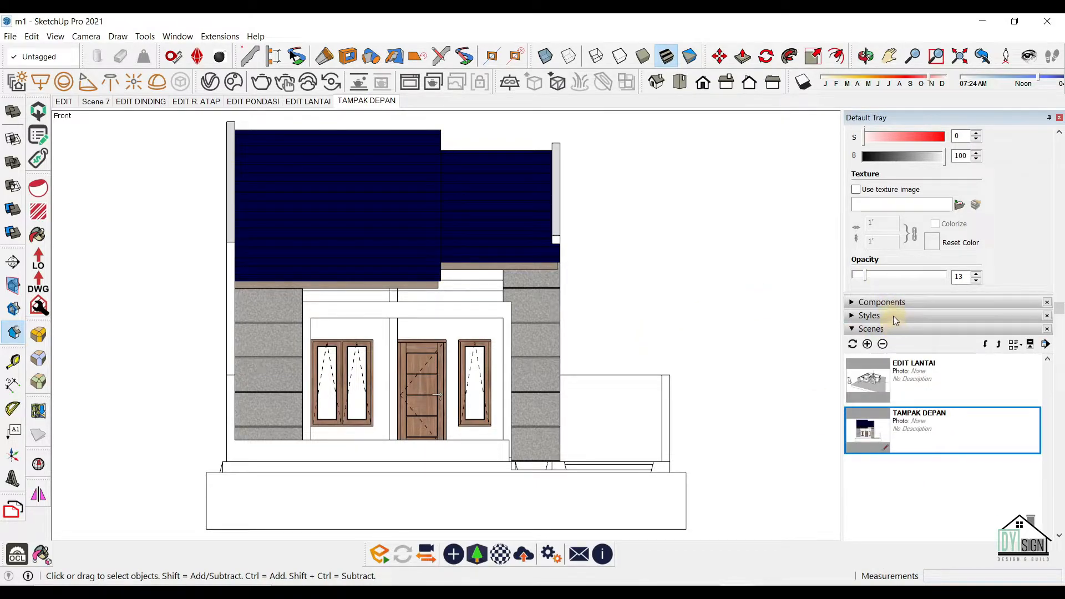
left_click(893, 315)
left_click(1063, 362)
left_click(1061, 362)
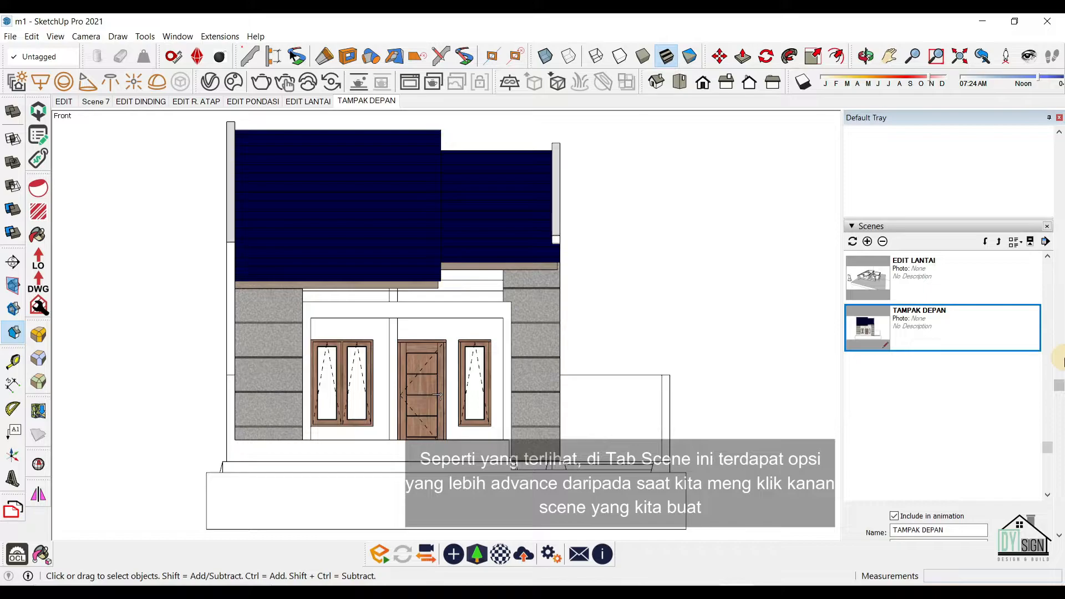
left_click(1016, 242)
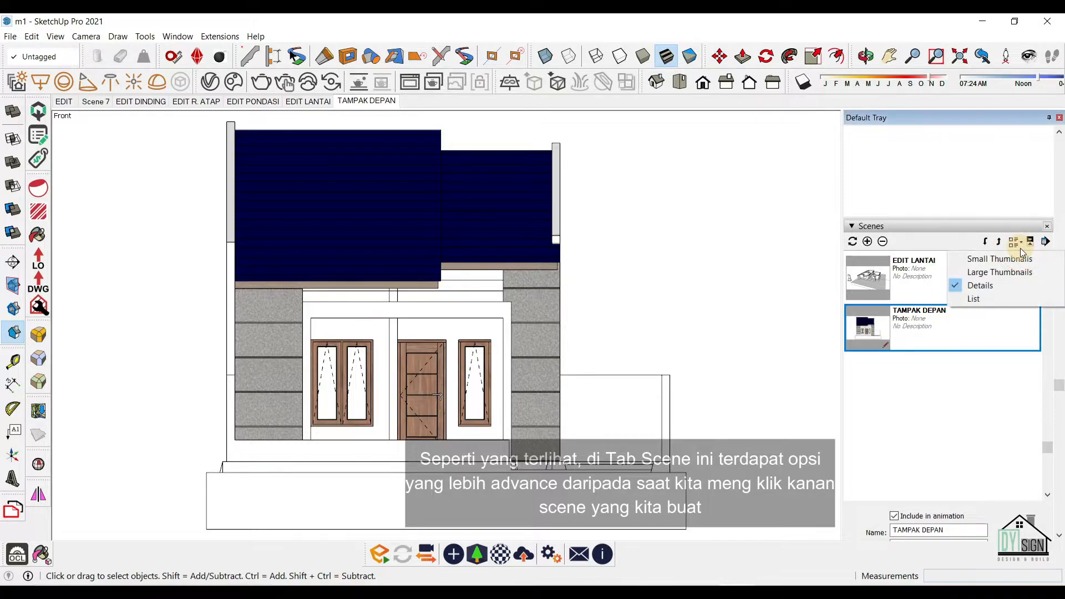
left_click(1036, 239)
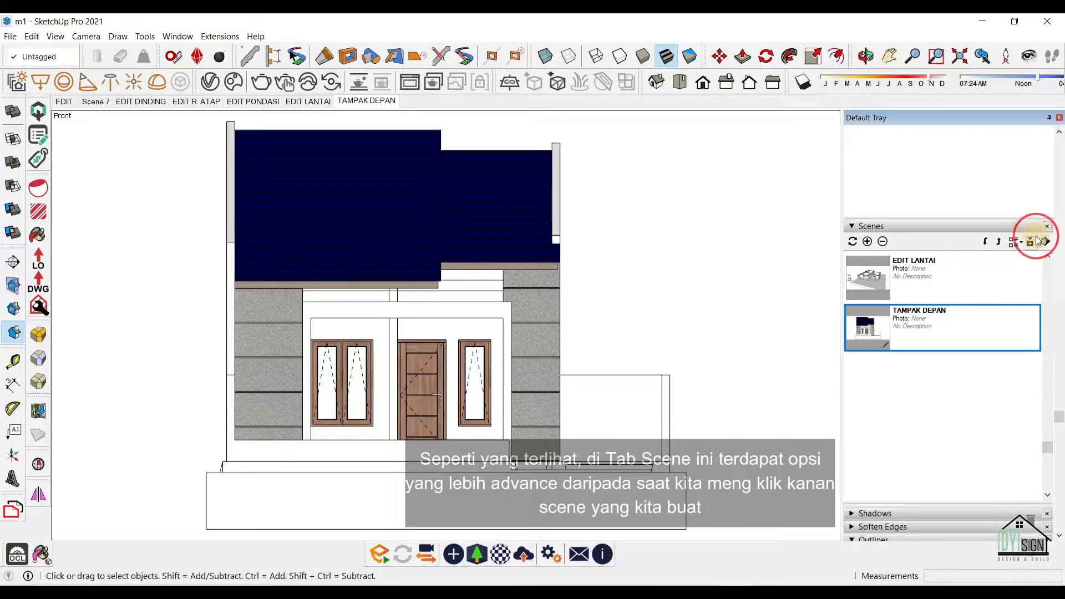
left_click(1033, 246)
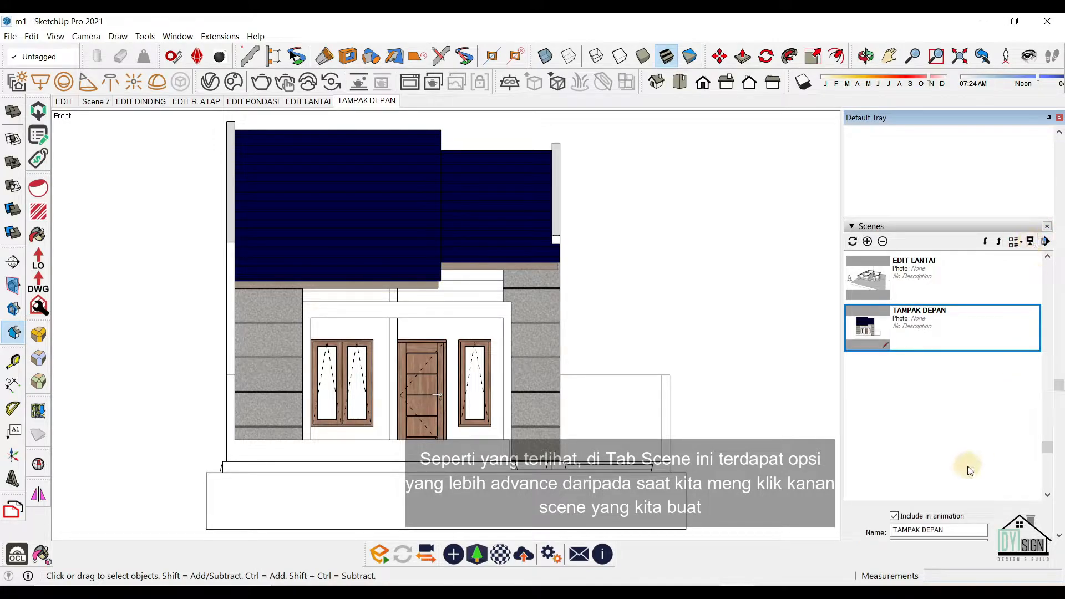
scroll(968, 466, "down", 3)
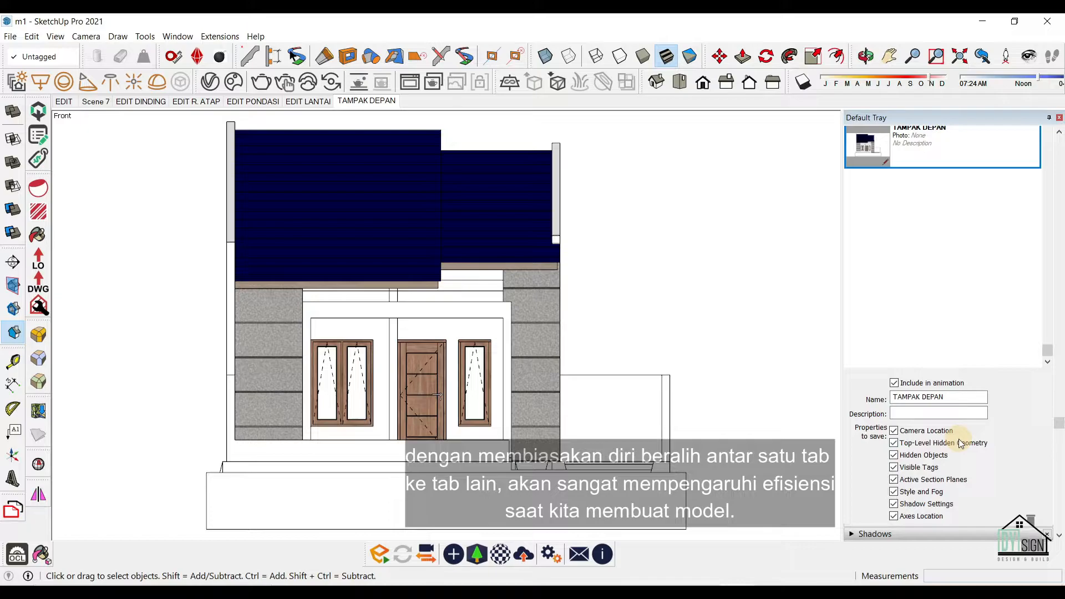
left_click(780, 309)
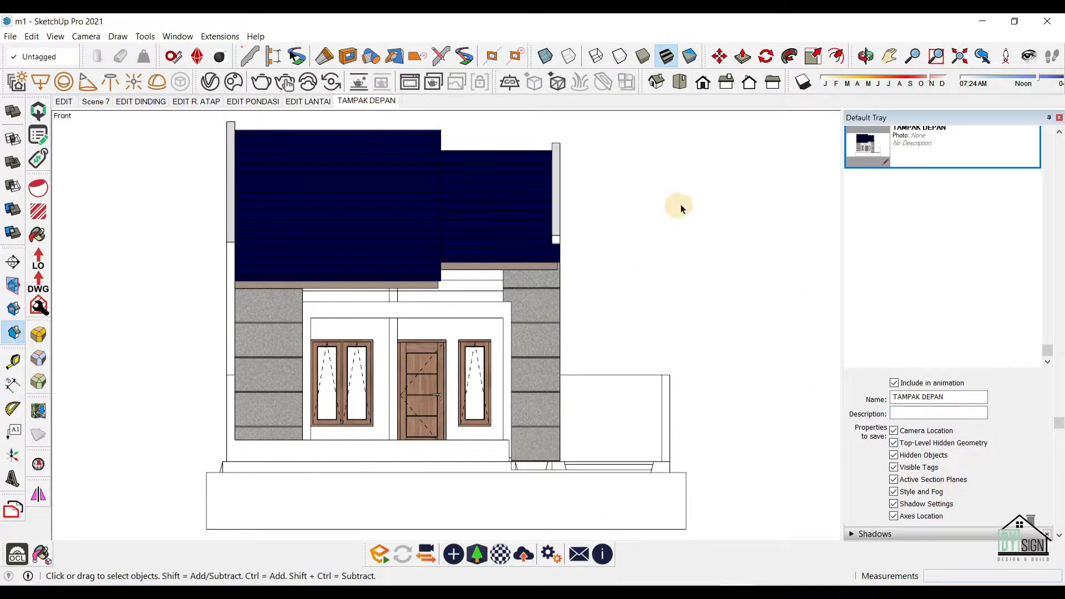
scroll(1064, 336, "down", 2)
left_click(919, 513)
scroll(1063, 267, "down", 5)
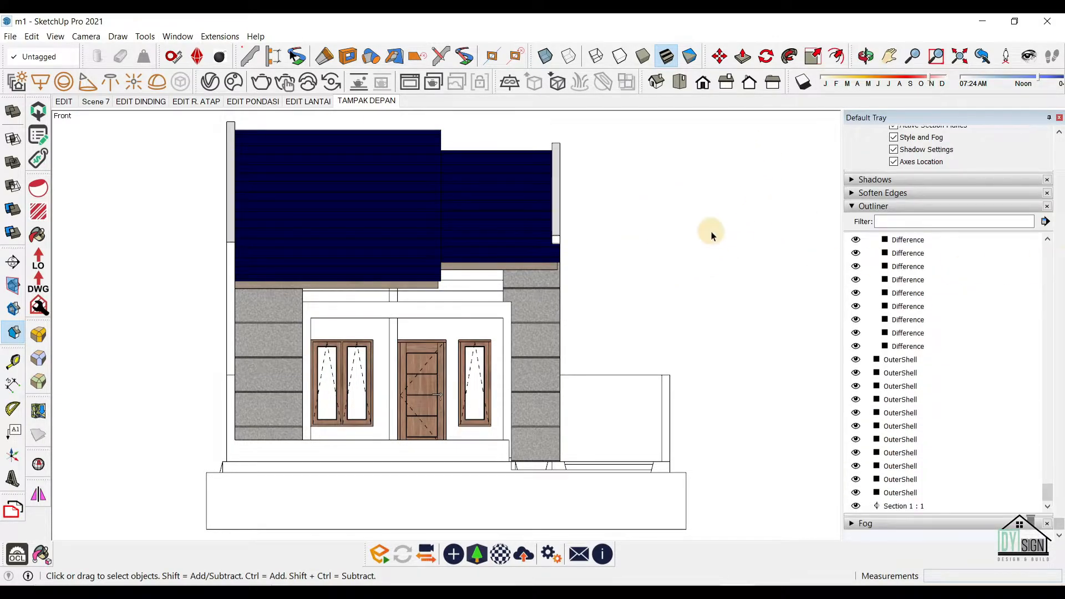
left_click(923, 206)
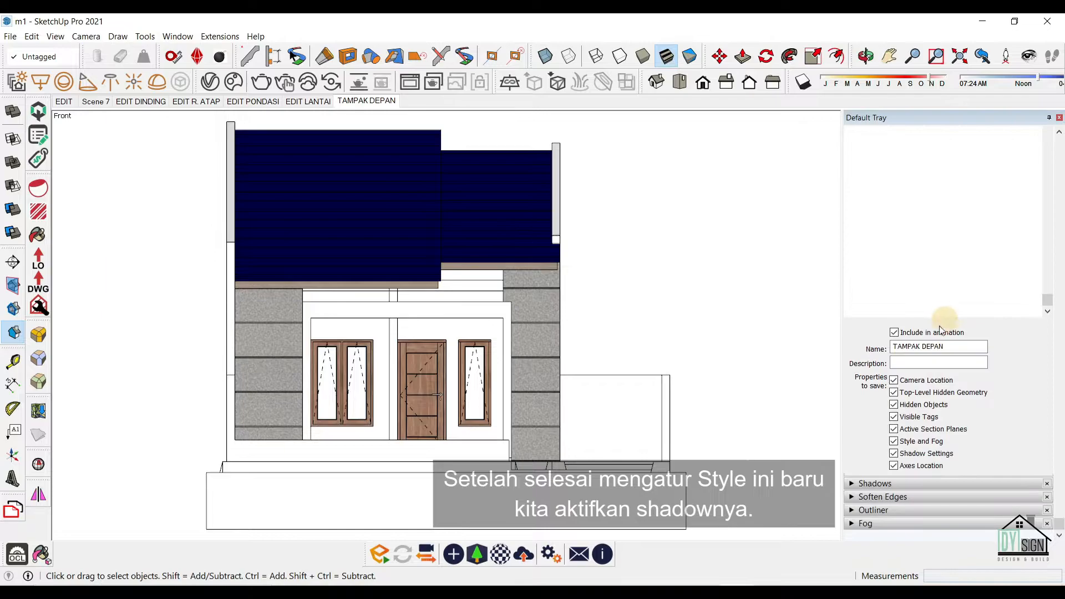
Turn on shadows using the Elevation 45 Shadows Right option and update the TAMPAK DEPAN scene.
left_click(899, 484)
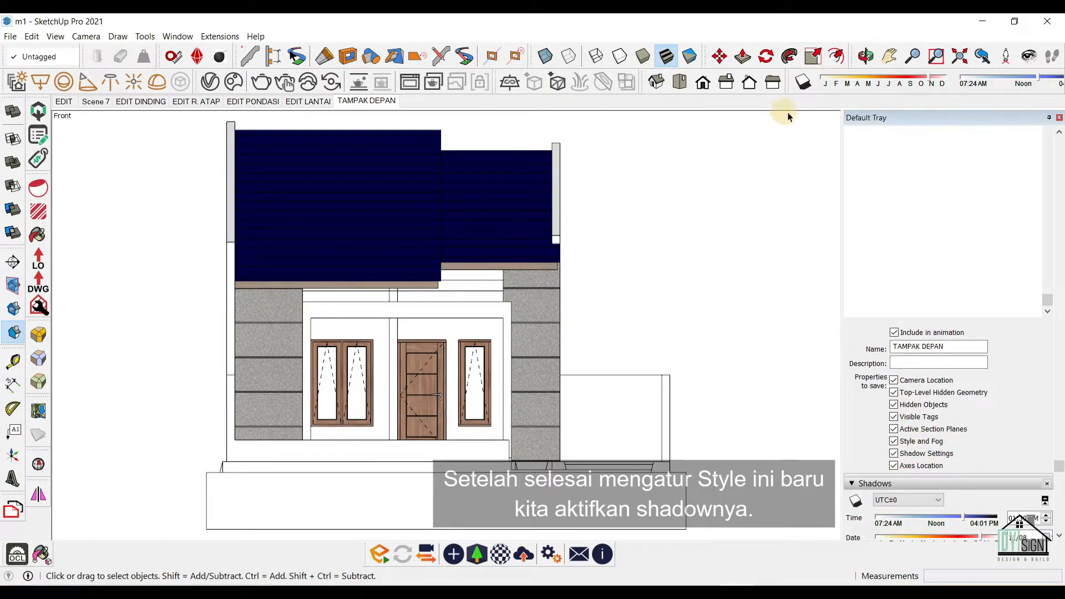
left_click(858, 502)
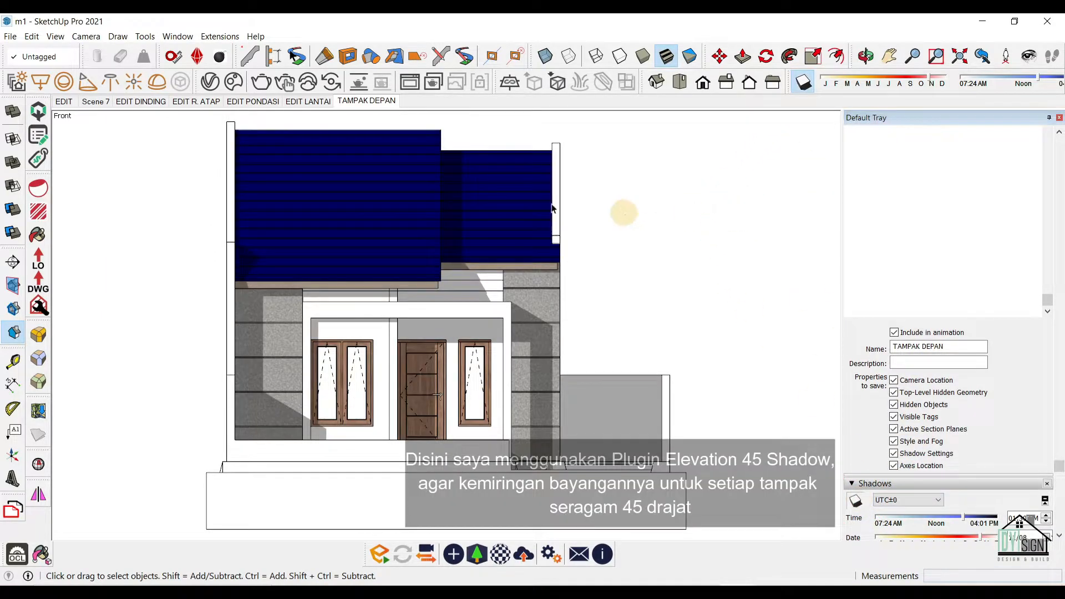
left_click(55, 36)
mouse_move(144, 270)
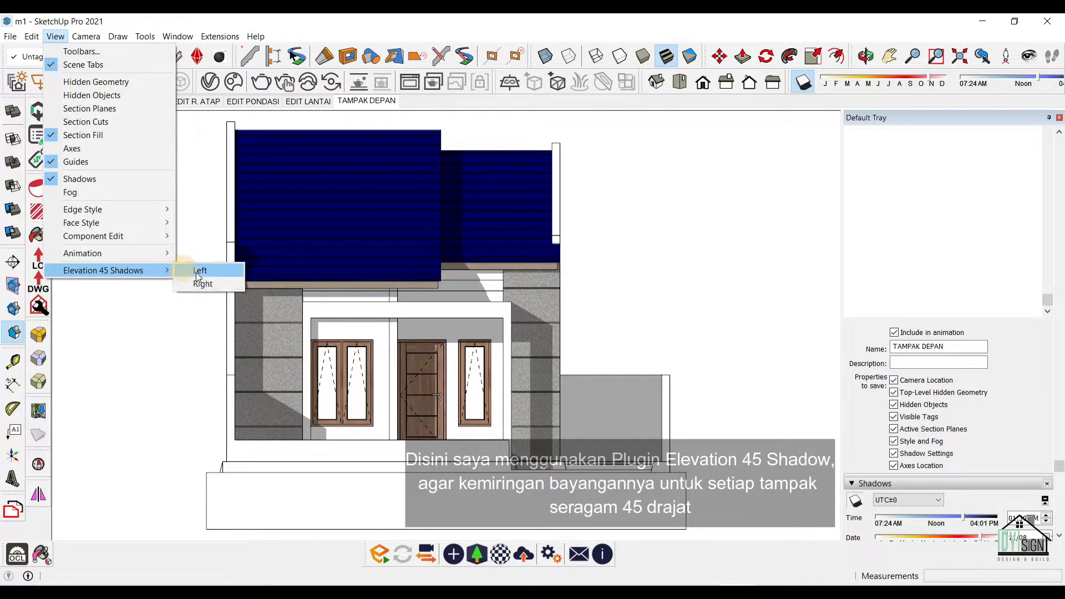
left_click(217, 282)
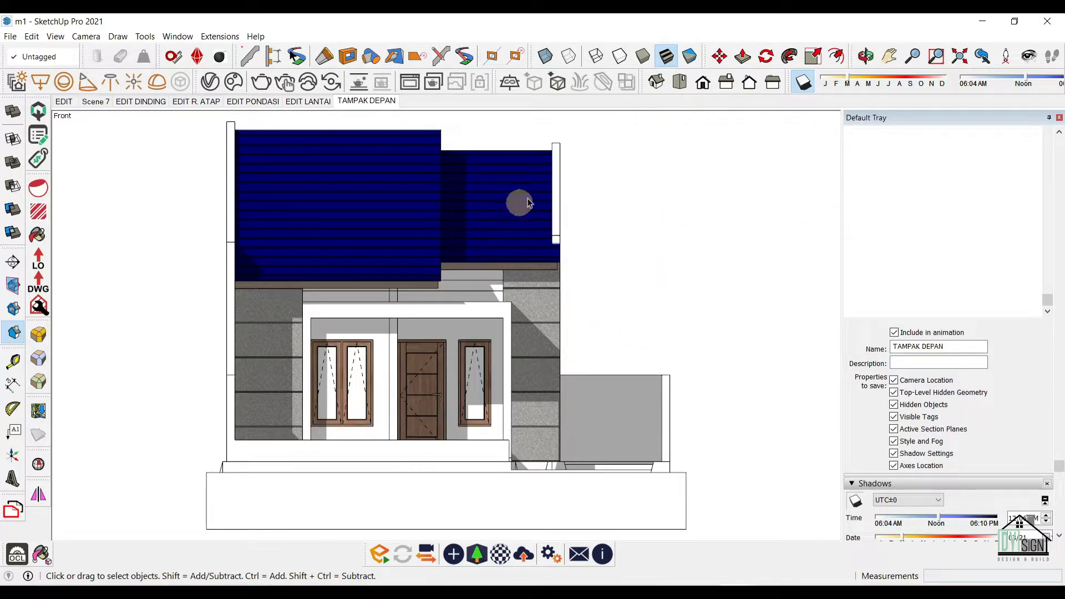
right_click(387, 104)
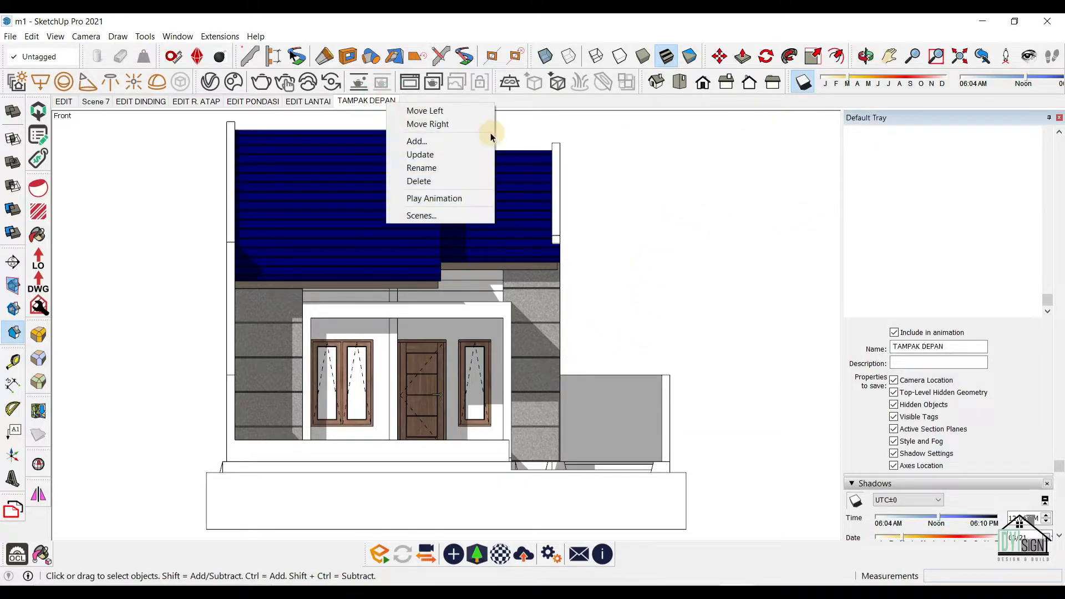
left_click(448, 155)
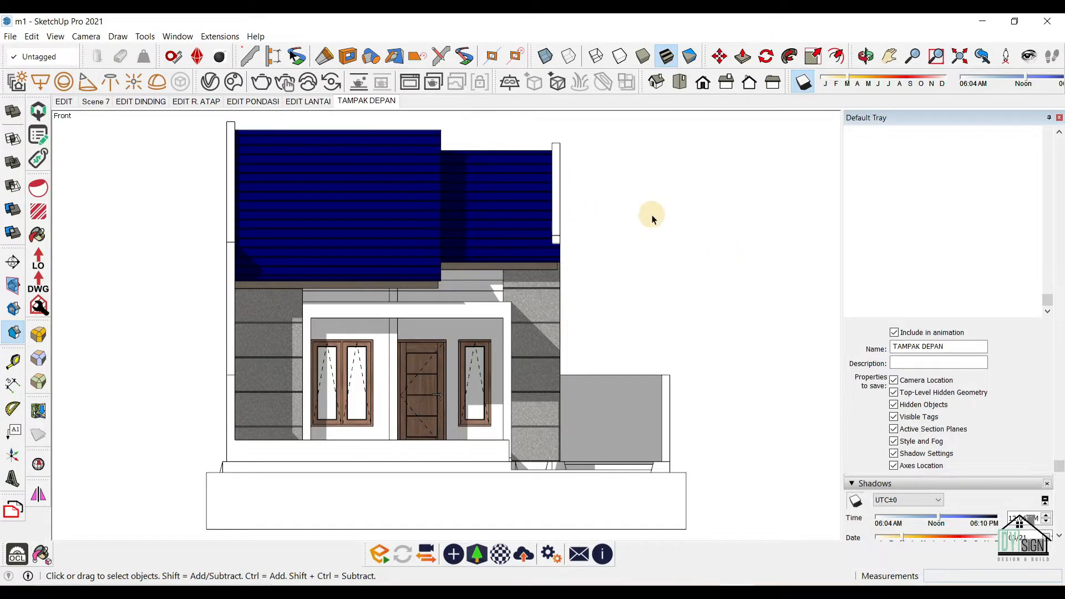
Turn on fog and fine-tune its 0% and 100% distances to lightly soften the front elevation.
scroll(1061, 405, "down", 3)
scroll(1060, 405, "down", 1)
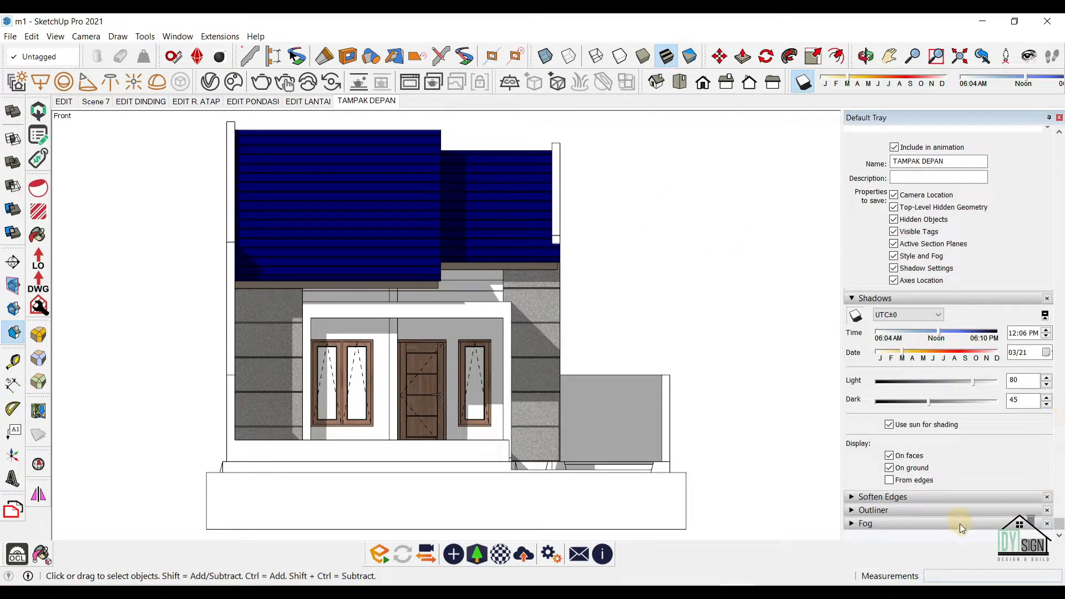
left_click(910, 519)
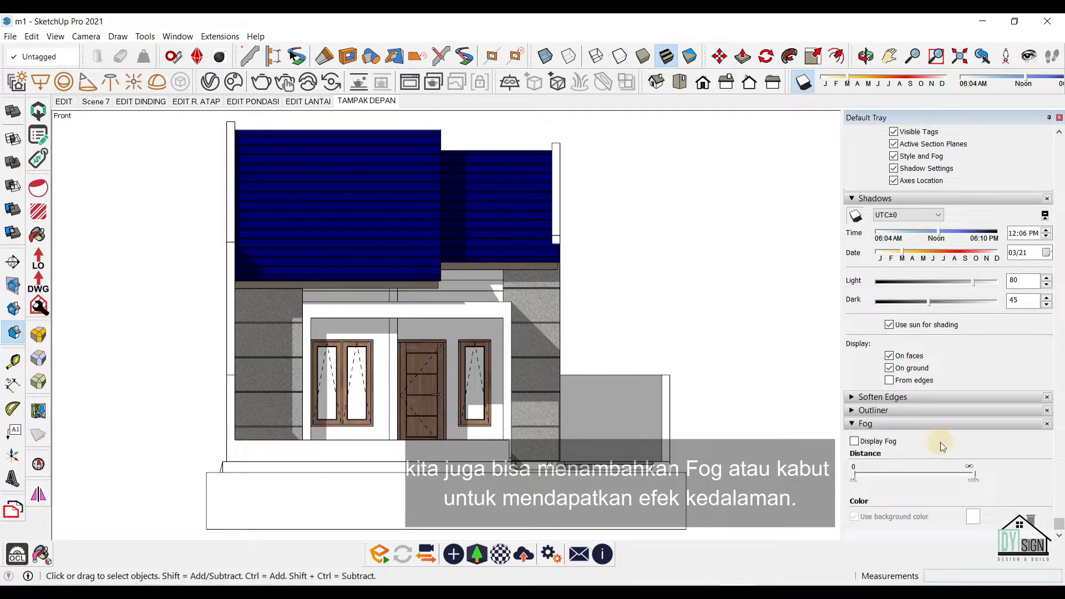
left_click(855, 441)
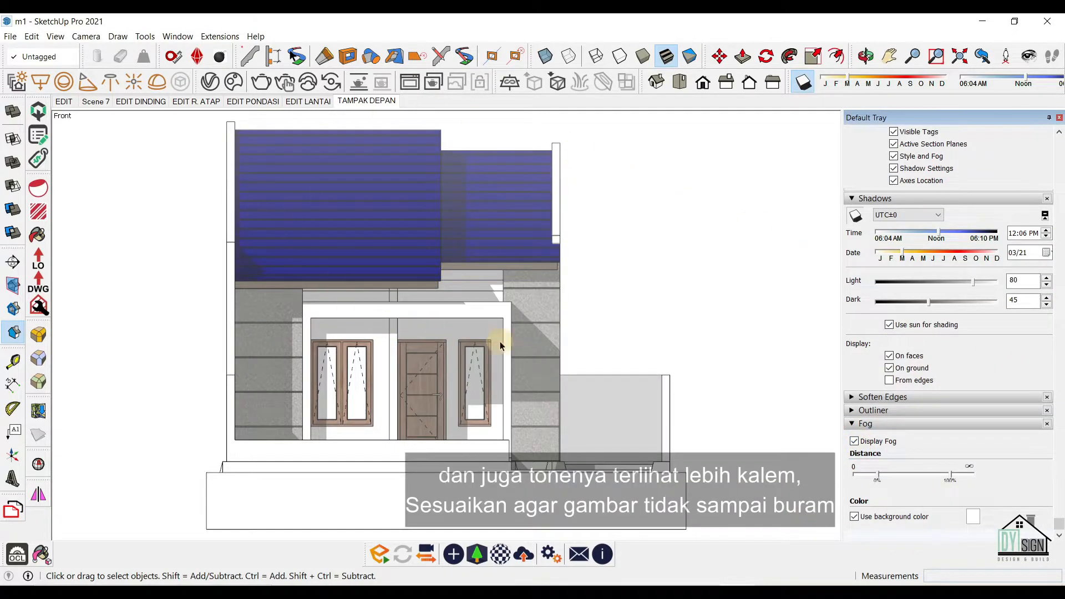
left_click_drag(874, 476, 880, 481)
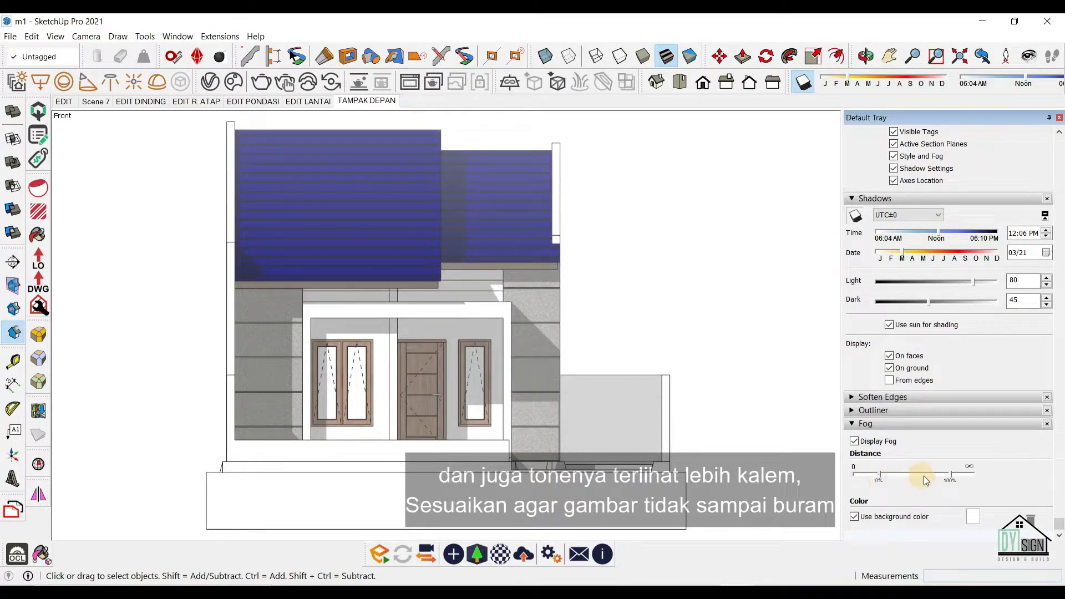
mouse_move(951, 474)
left_mouse_down()
mouse_move(971, 480)
mouse_move(953, 480)
left_mouse_up()
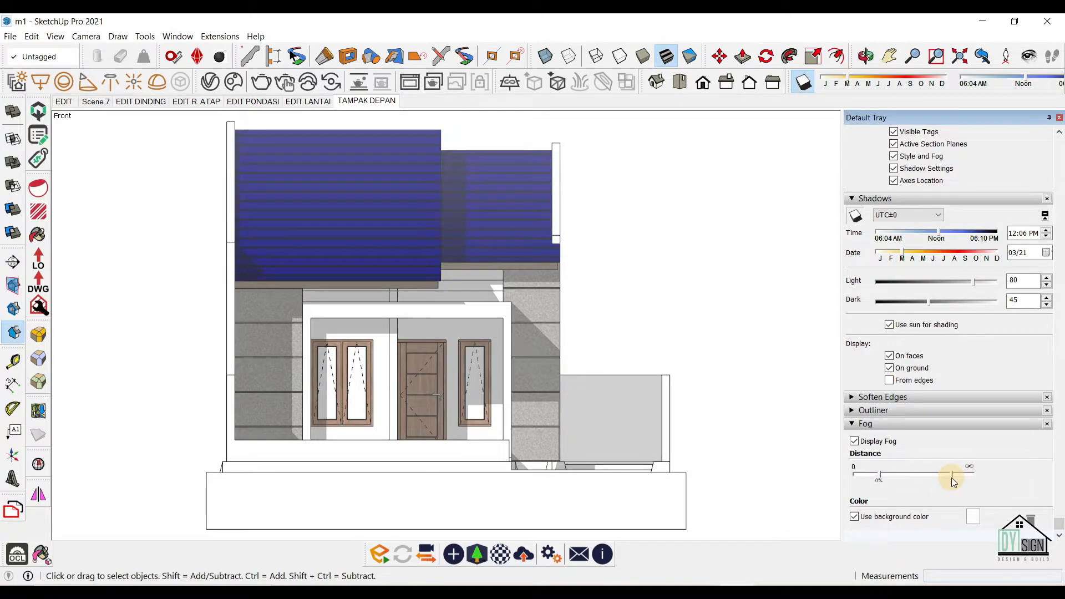
mouse_move(879, 477)
left_mouse_down()
mouse_move(856, 476)
mouse_move(892, 480)
mouse_move(884, 474)
left_mouse_up()
left_click(701, 260)
Zoom the front elevation to the whole model and update the TAMPAK DEPAN scene with the fog settings.
right_click(350, 101)
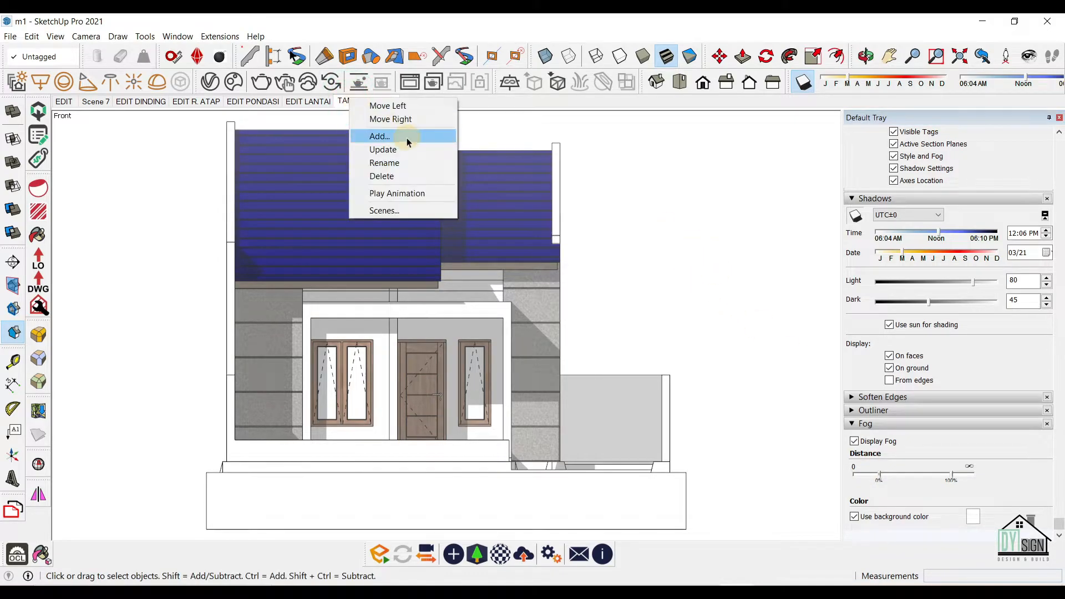
left_click(381, 147)
scroll(526, 190, "down", 1)
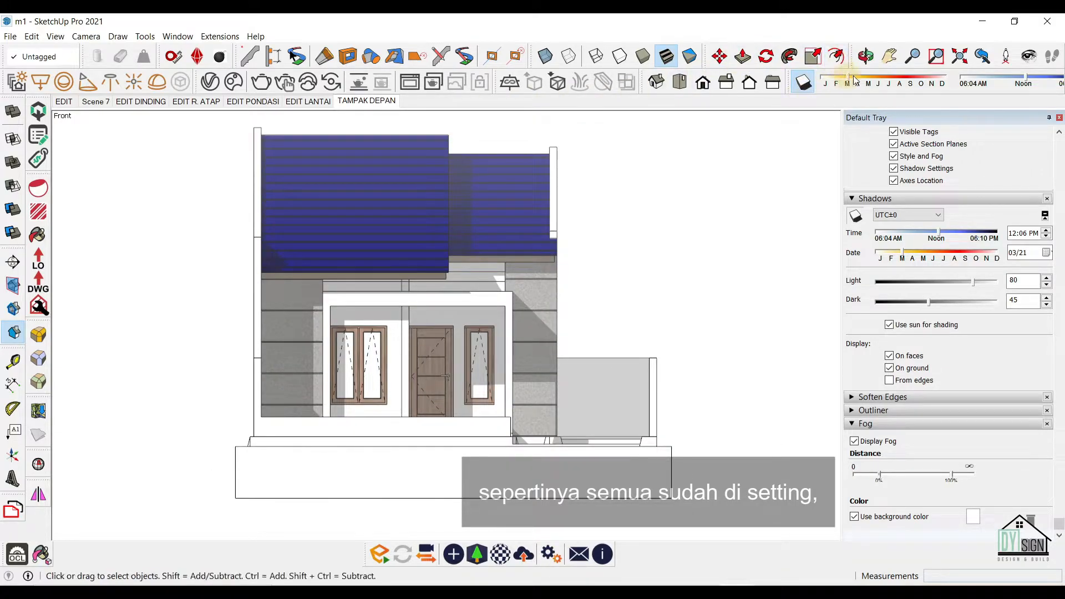
left_click(959, 55)
right_click(389, 101)
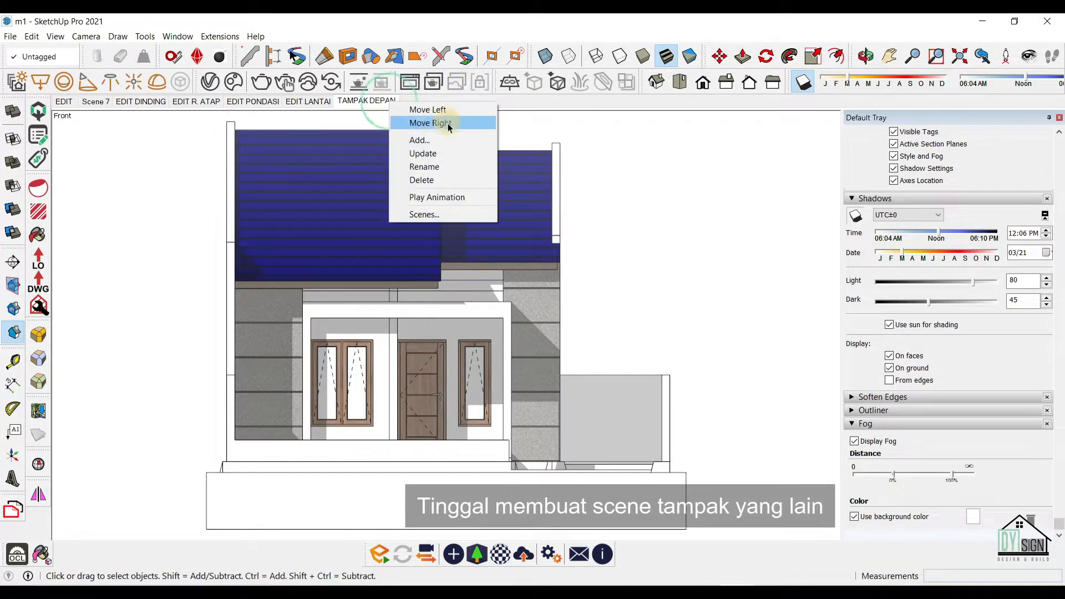
left_click(440, 153)
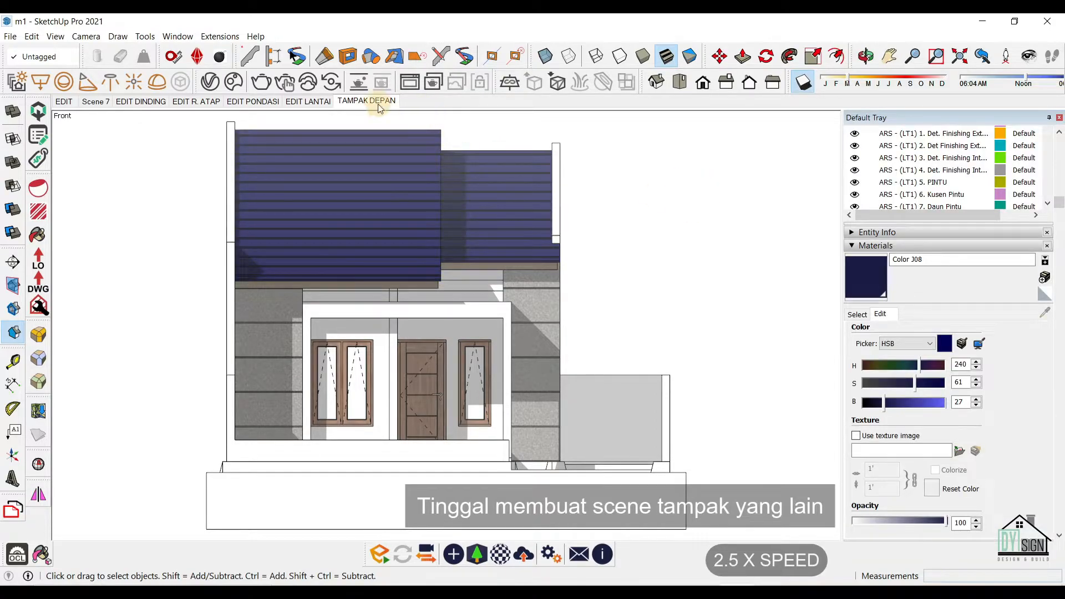
Add four new scenes after TAMPAK DEPAN that copy its front elevation settings.
right_click(370, 101)
left_click(440, 142)
right_click(426, 100)
left_click(478, 142)
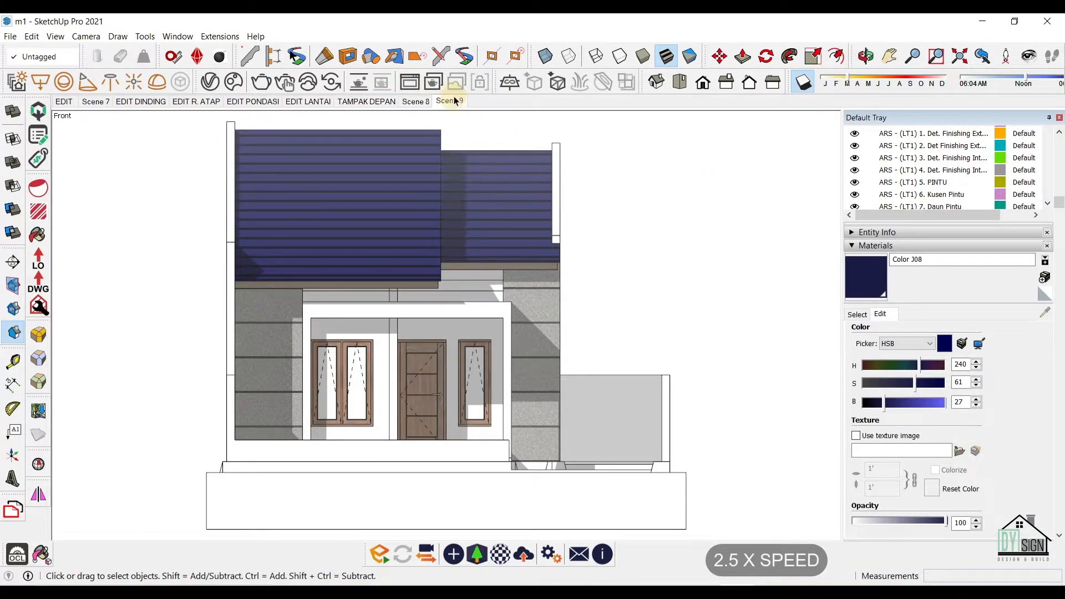
right_click(449, 101)
left_click(499, 141)
right_click(494, 102)
left_click(525, 142)
right_click(521, 105)
Switch Scene 8 to the back view and rename the scene as TAMPAK BELAKANG.
left_click(415, 102)
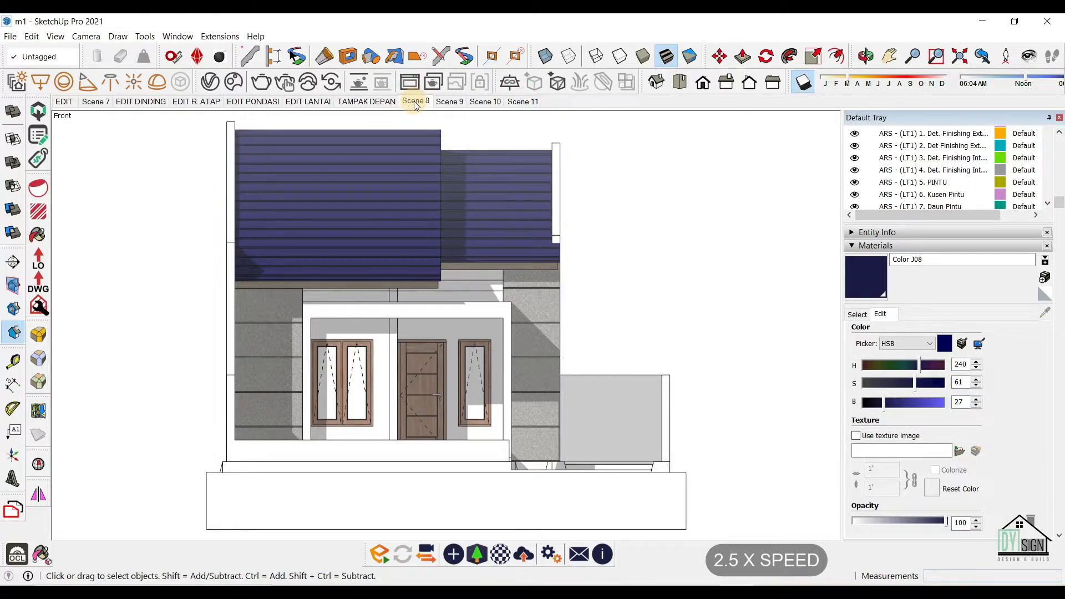
left_click(749, 82)
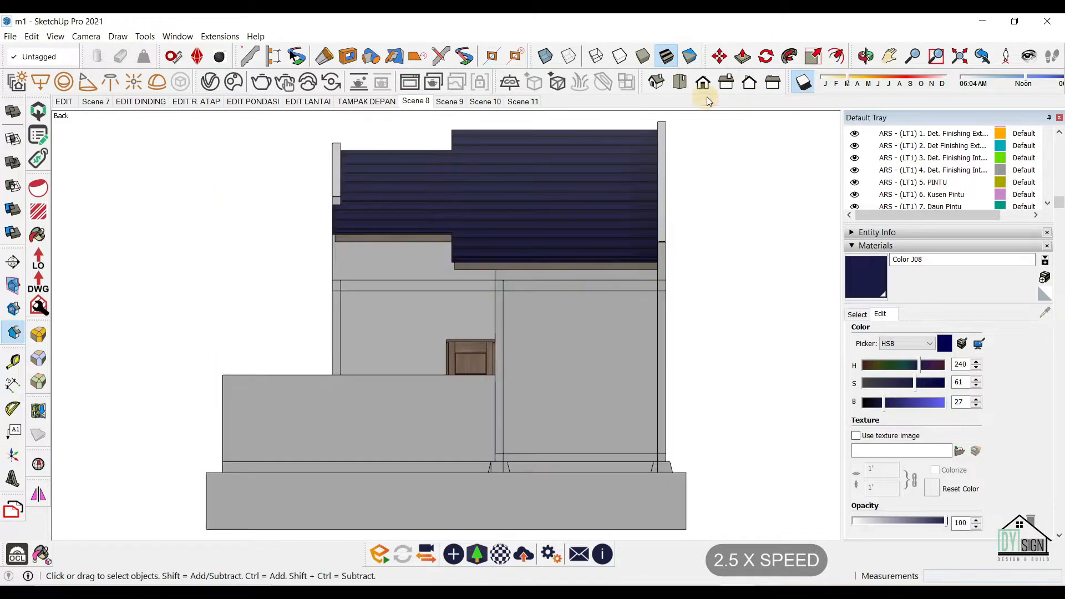
left_click_drag(1059, 203, 1061, 334)
scroll(1061, 321, "down", 5)
left_click_drag(938, 443, 854, 437)
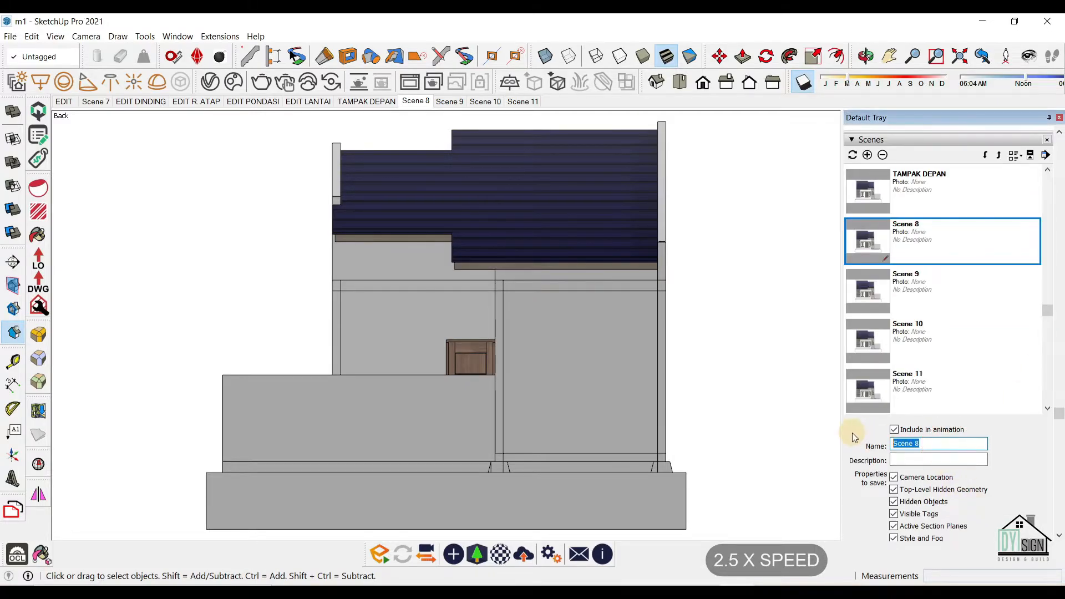
type("TAMPAK BELAKANG")
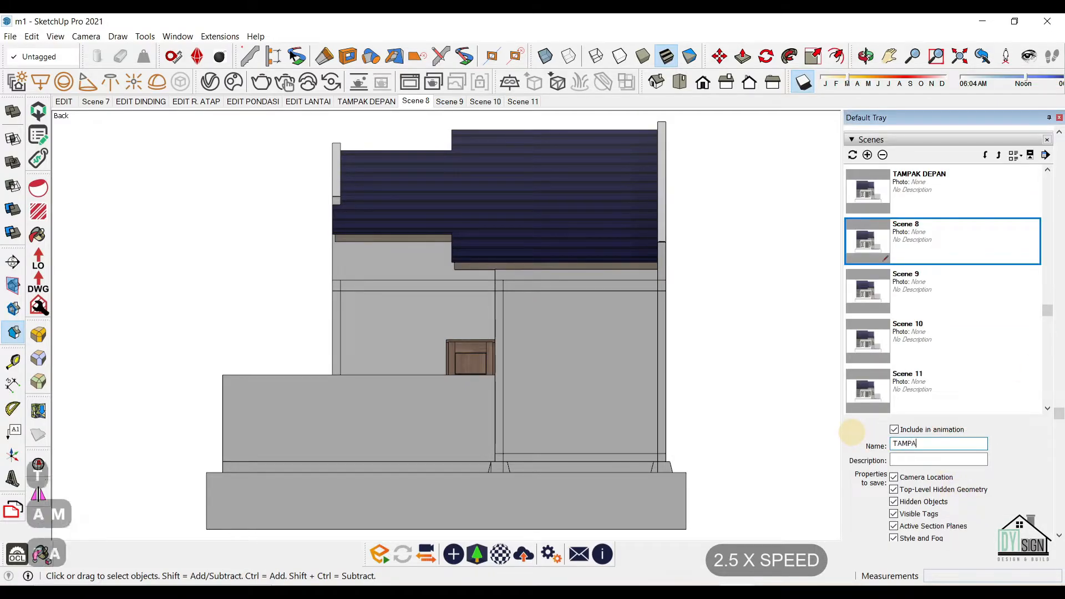
key("Return")
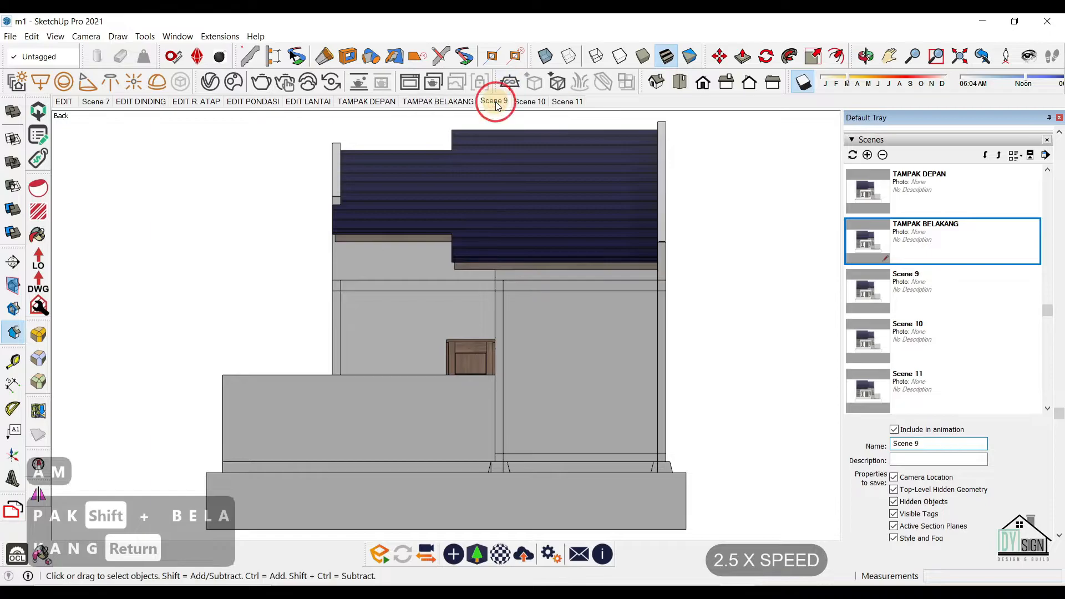
Set the TAMPAK BELAKANG scene to the back view with Elevation 45 Shadows Right and update the scene.
left_click(468, 103)
left_click(56, 36)
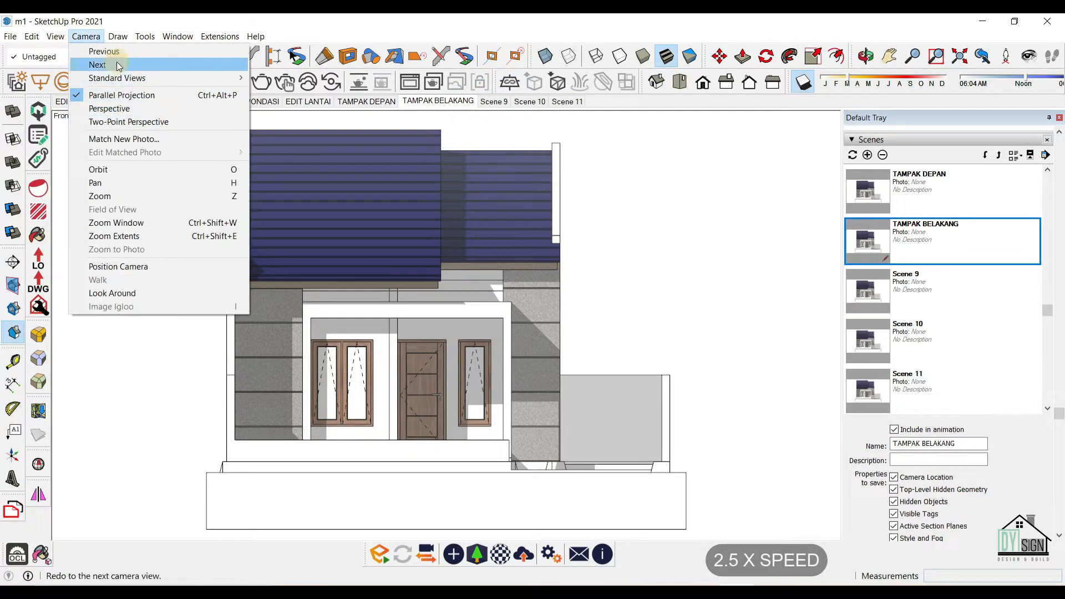
mouse_move(111, 270)
left_click(203, 284)
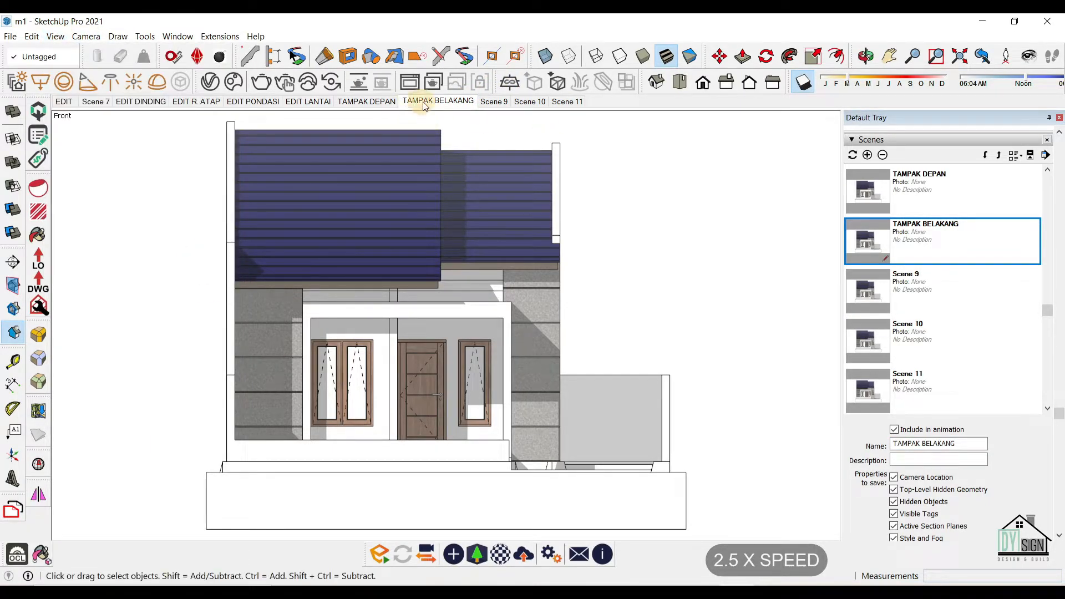
left_click(749, 82)
left_click(56, 36)
mouse_move(164, 272)
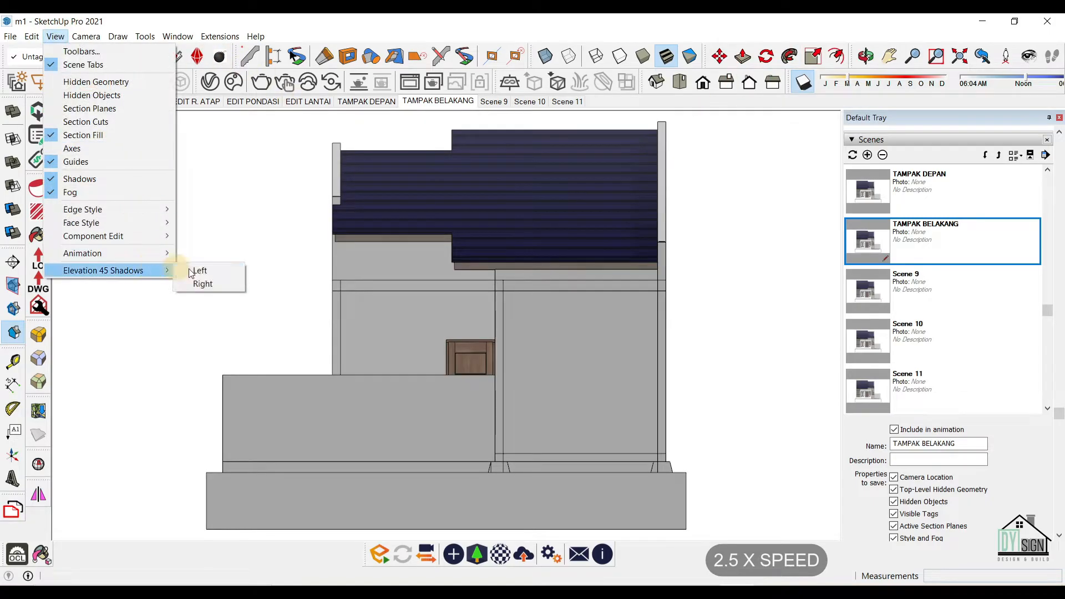
left_click(200, 270)
left_click(55, 36)
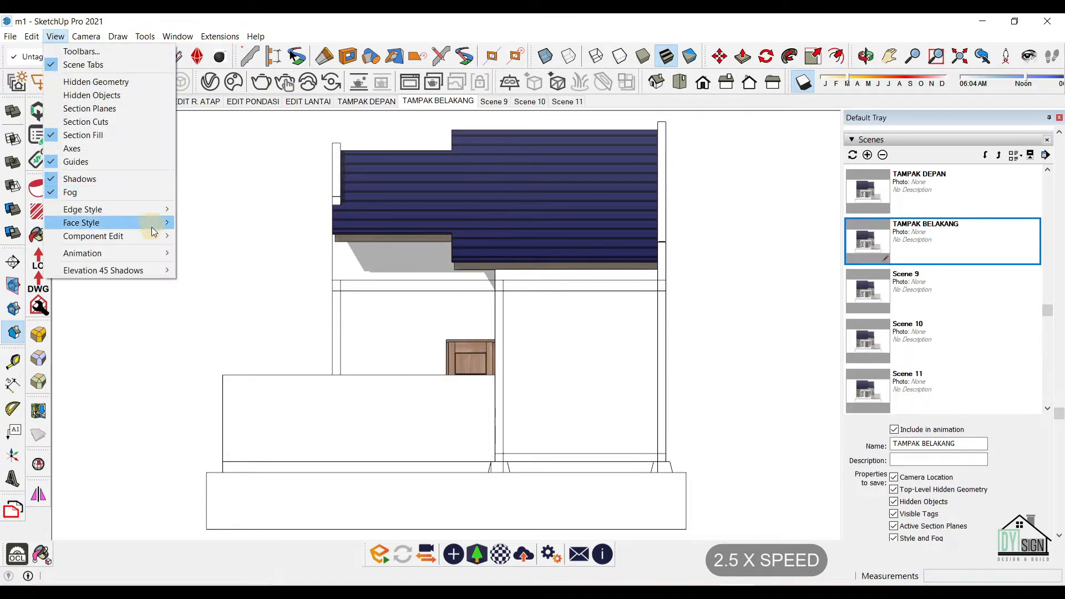
left_click(205, 284)
right_click(450, 102)
left_click(488, 150)
Set Scene 9 to the right view and apply Elevation 45 Shadows Left.
left_click(494, 101)
left_click(726, 82)
left_click(55, 36)
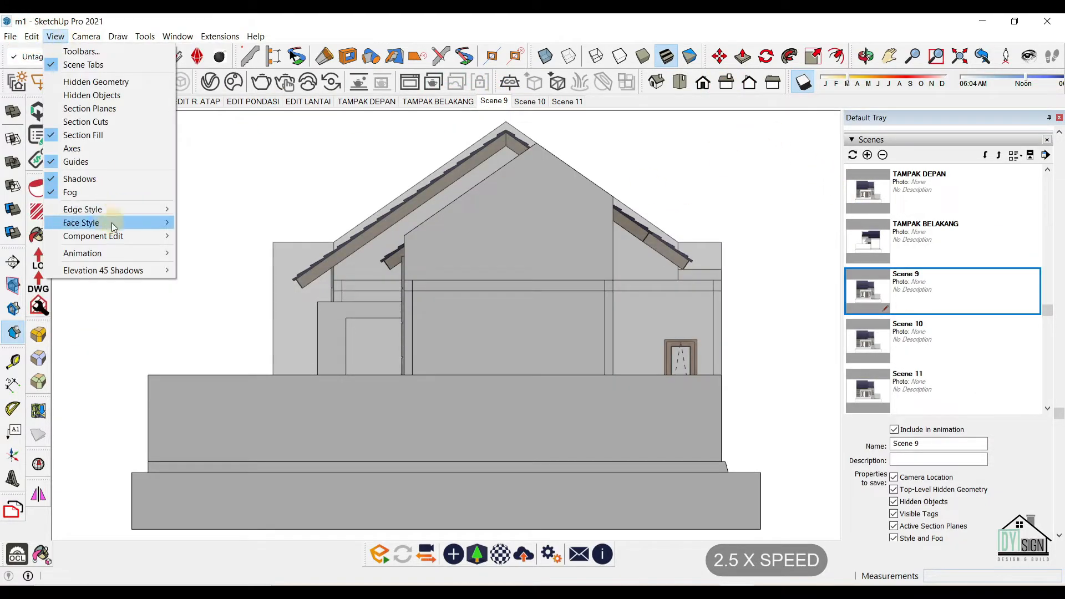
left_click(190, 272)
Try Elevation 45 Shadows Right on the Scene 9 side view and return to the Left option.
left_click(56, 37)
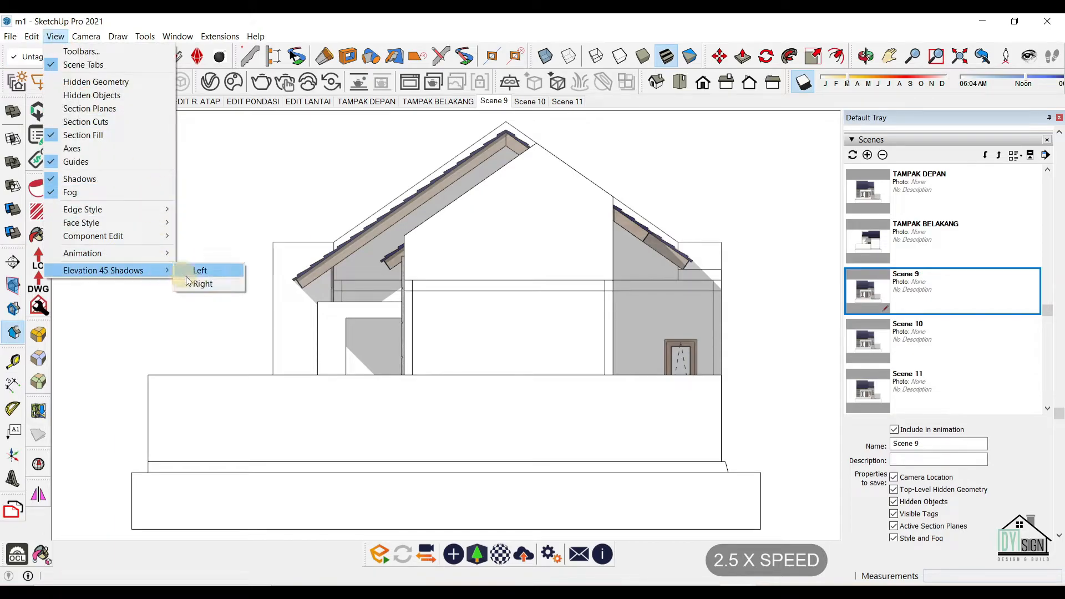
left_click(189, 283)
key("ctrl+z")
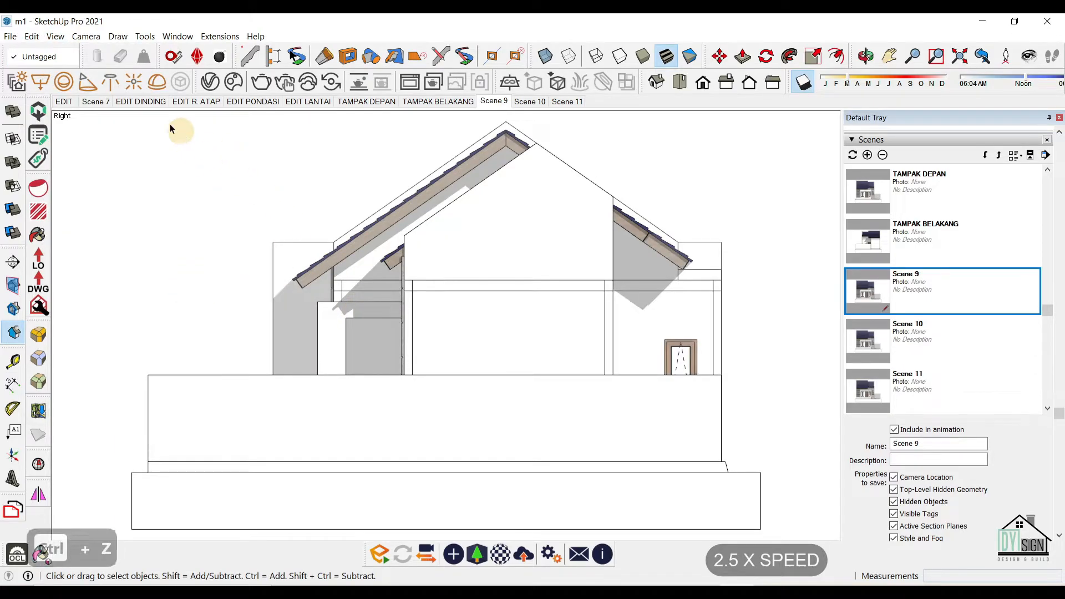
left_click(56, 36)
mouse_move(162, 268)
left_click(202, 267)
Update Scene 9 with the shadowed side view and rename it as TAMPAK KIRI.
left_click(498, 102)
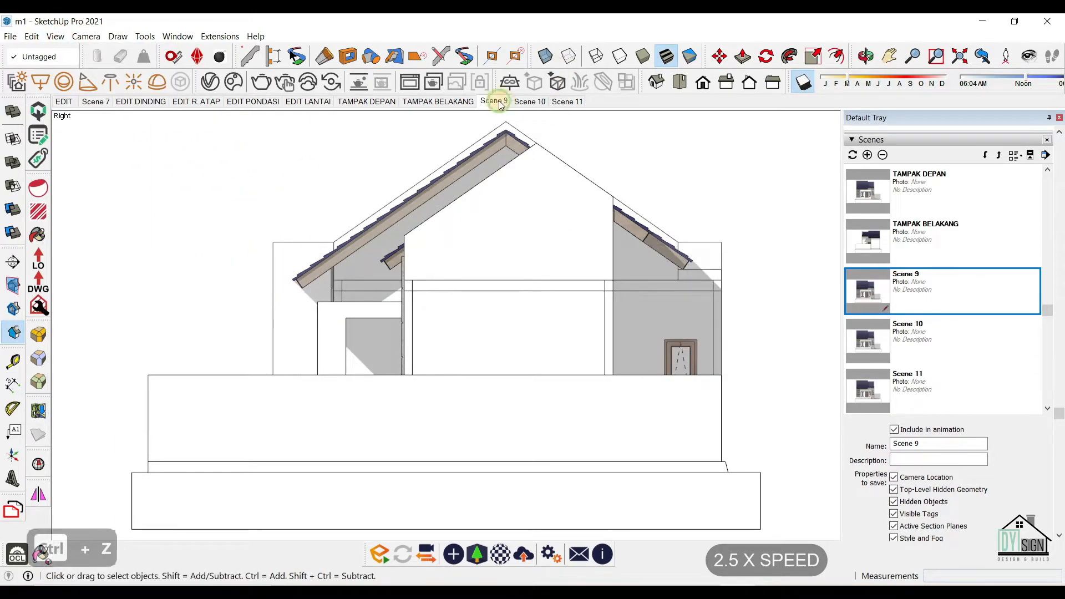
right_click(499, 104)
left_click(536, 154)
left_click_drag(939, 445, 894, 436)
type("TAMPAK KIRI")
key("Return")
Set Scene 10 to the right view with Elevation 45 Shadows Right and update the scene.
left_click(541, 104)
left_click(726, 84)
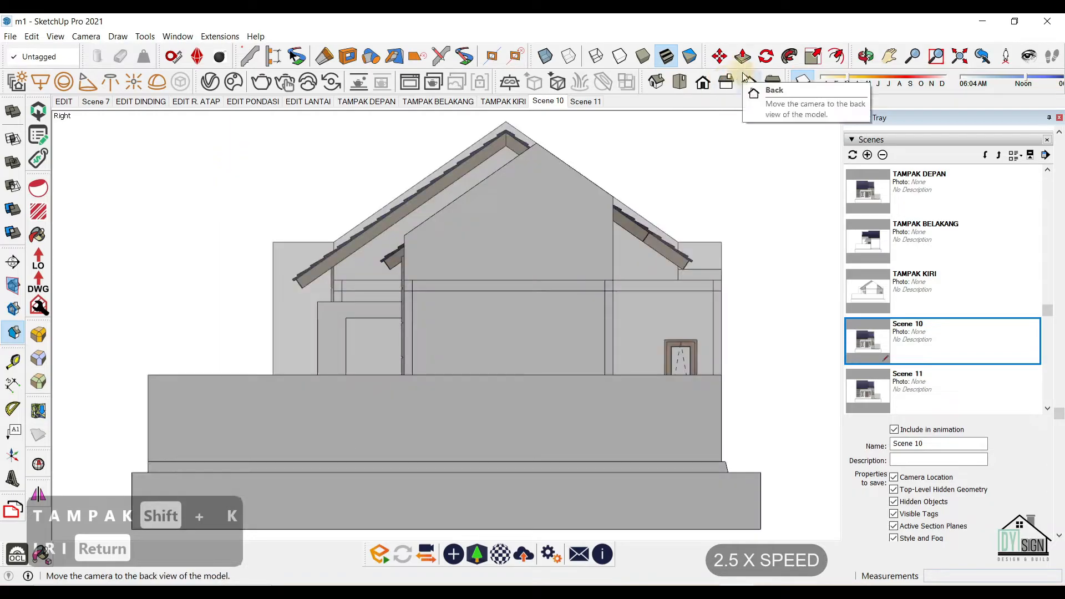
left_click(56, 36)
mouse_move(139, 270)
left_click(203, 284)
right_click(548, 101)
left_click(568, 152)
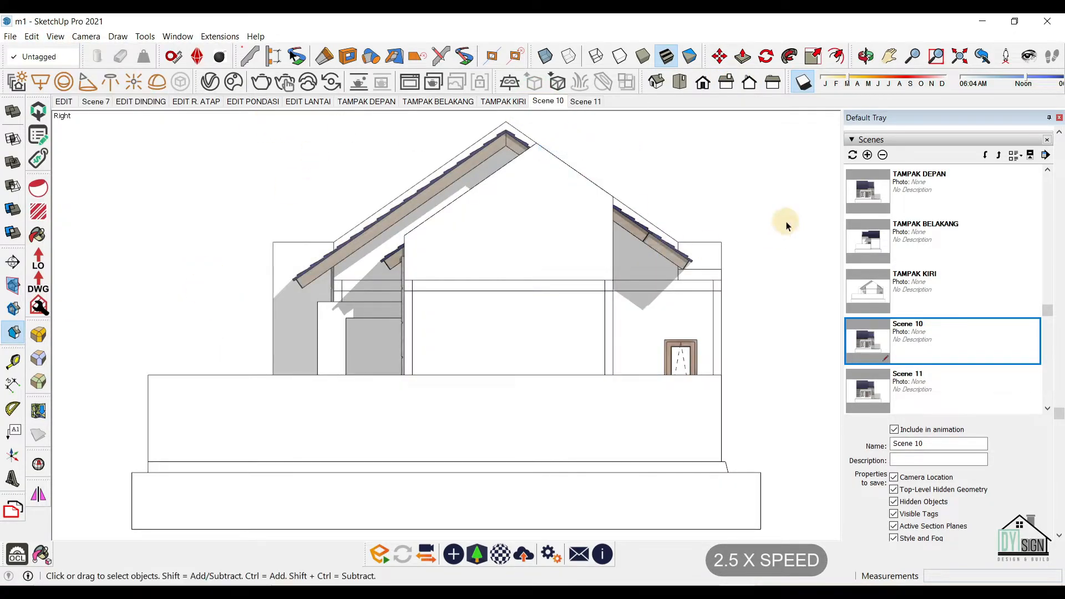
Try removing the boundary wall that covers the lower part of the house in Scene 10.
left_click(296, 393)
key("Delete")
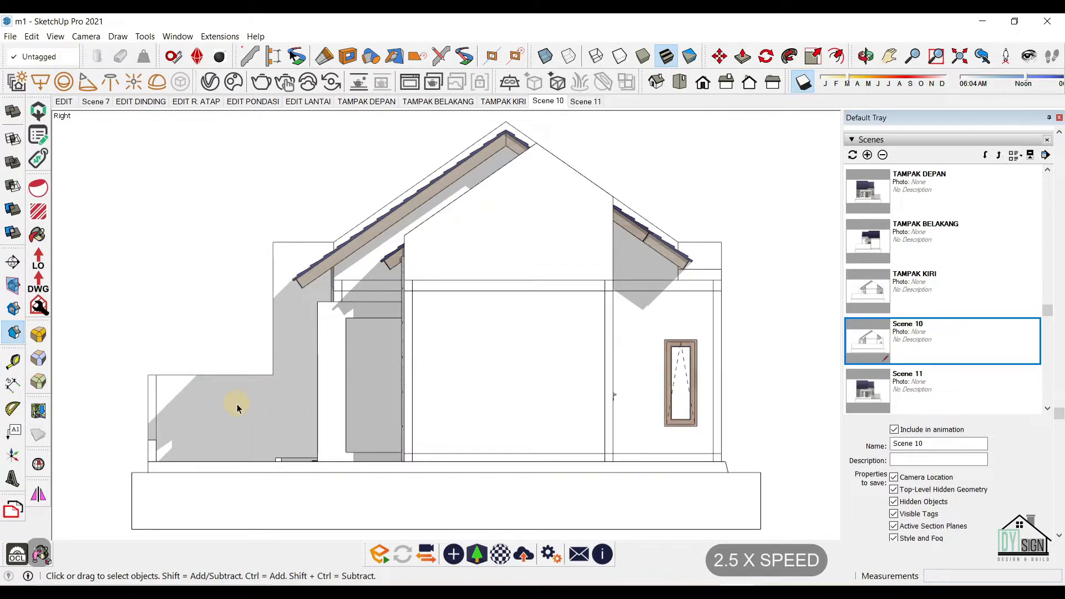
left_click(562, 101)
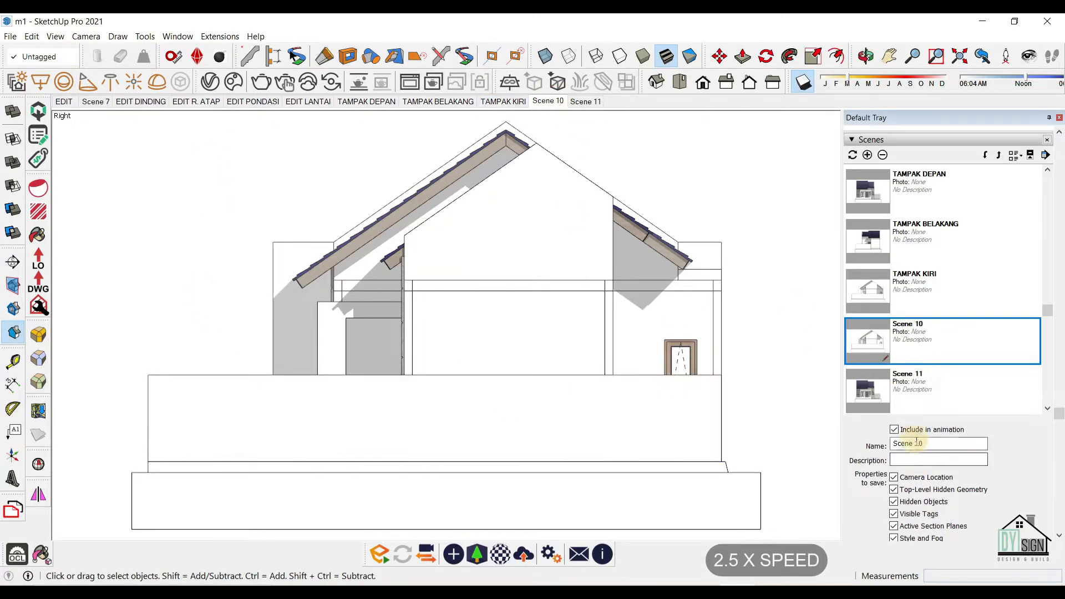
Rename Scene 10 as TAMPAK KANAN.
left_click_drag(921, 443, 846, 445)
type("TAMPKA")
key("shift+BackSpace")
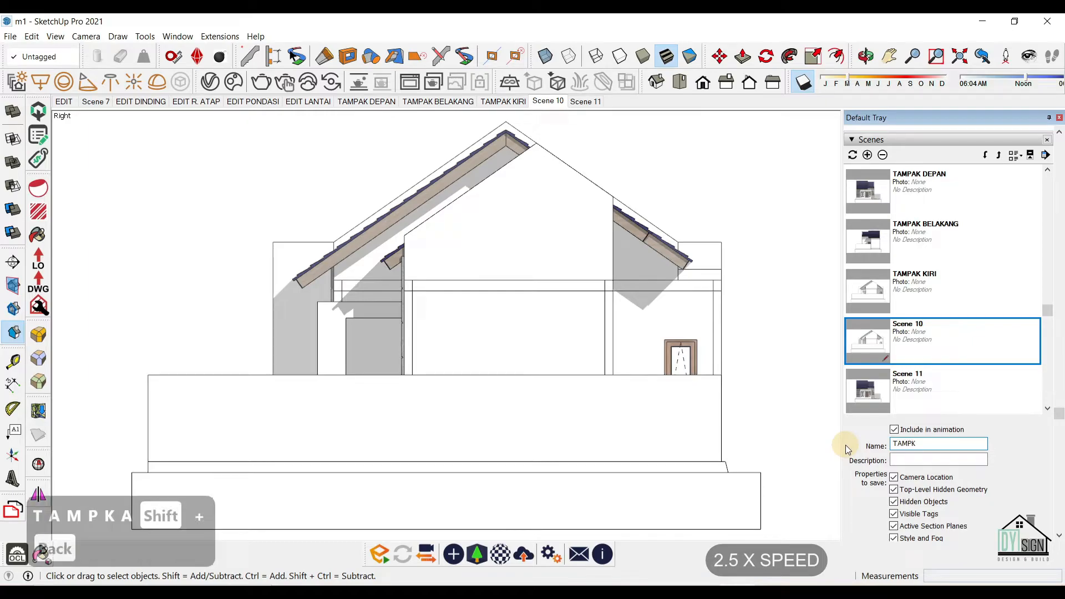
key("shift+BackSpace")
type("AK KANAN")
key("Return")
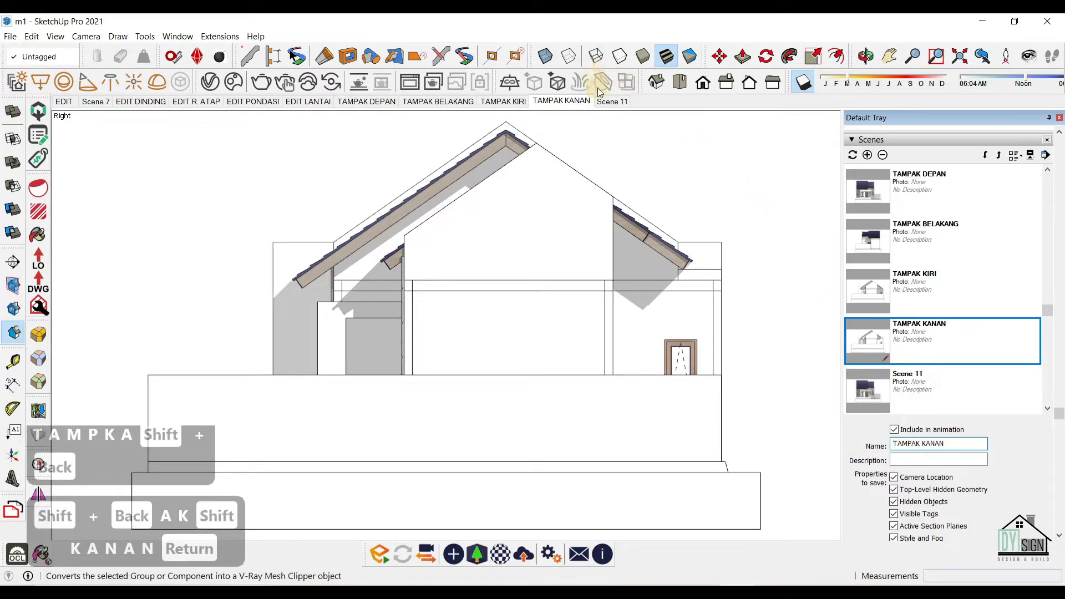
Set Scene 11 to the top view, zoomed to the whole model.
left_click(610, 102)
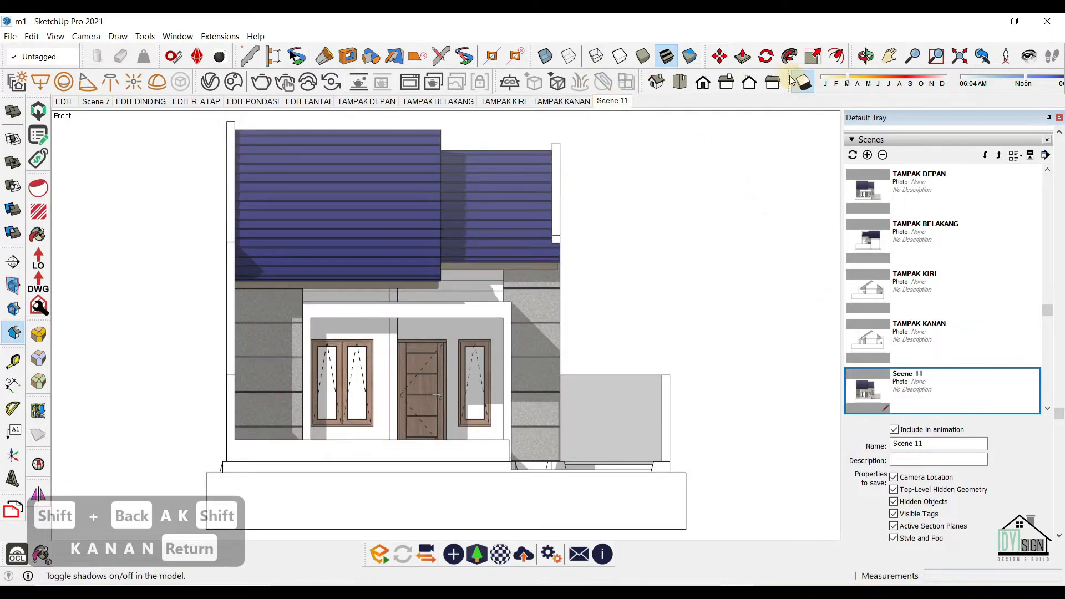
left_click(687, 86)
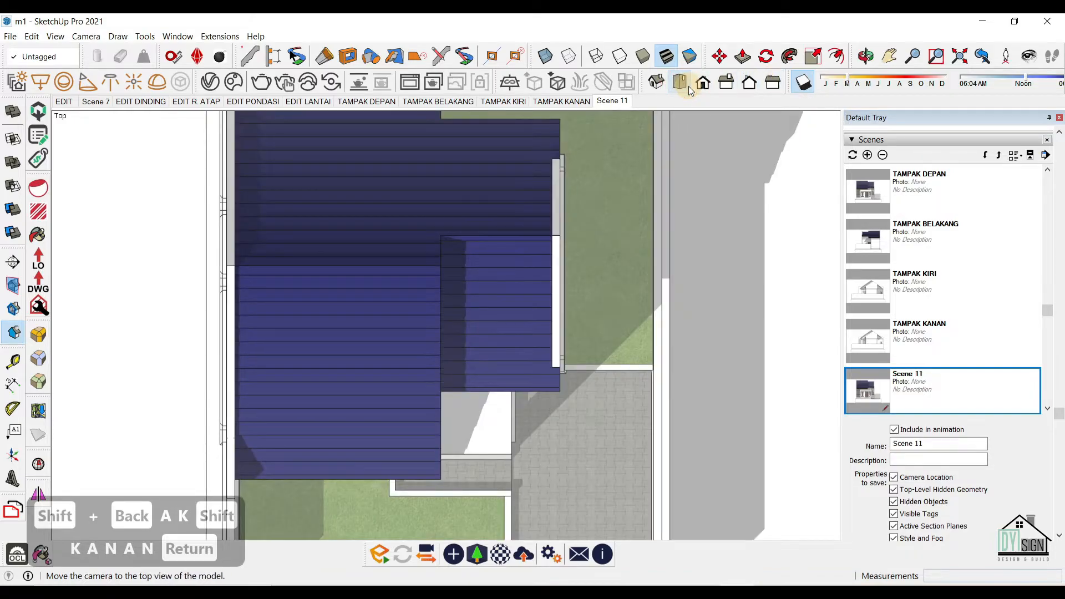
left_click(959, 56)
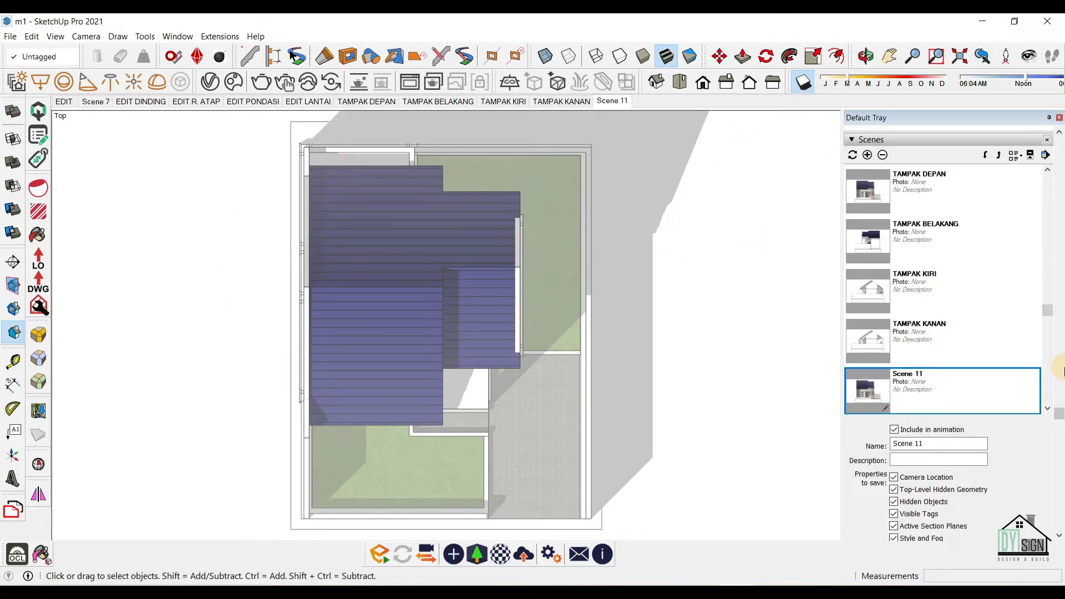
Adjust the fog's 0% and 100% distances for the top view, extending the far limit to lighten the fog.
scroll(1060, 370, "down", 7)
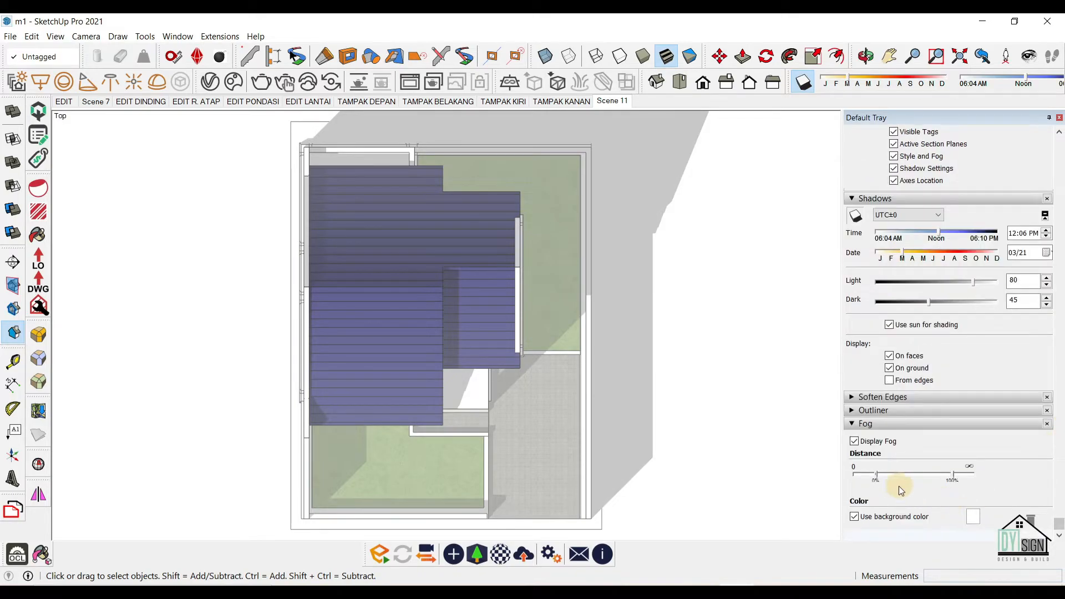
left_click_drag(878, 469, 883, 473)
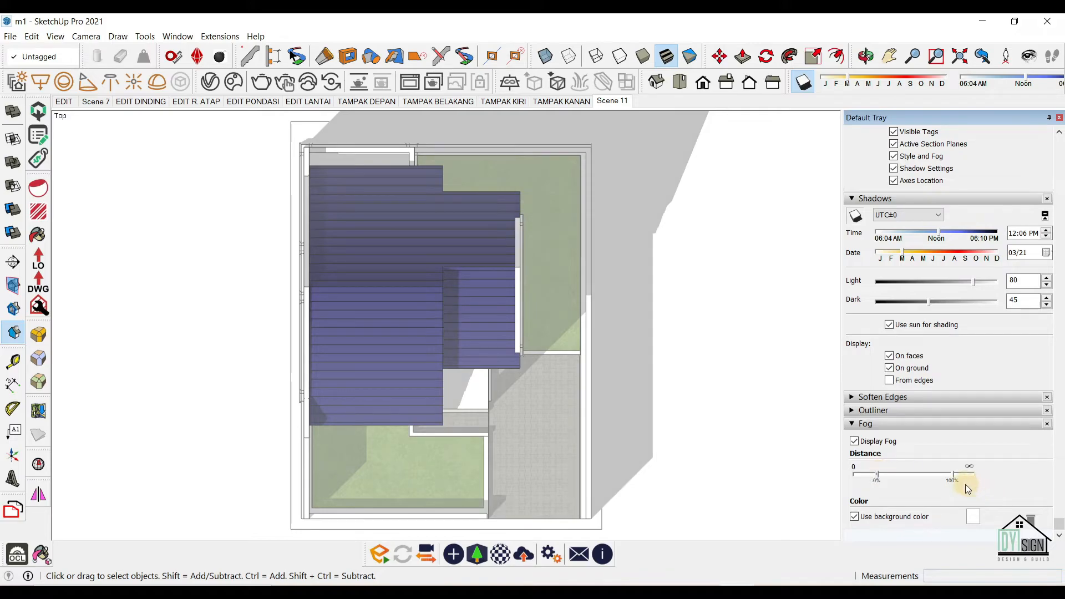
left_click_drag(956, 477, 965, 476)
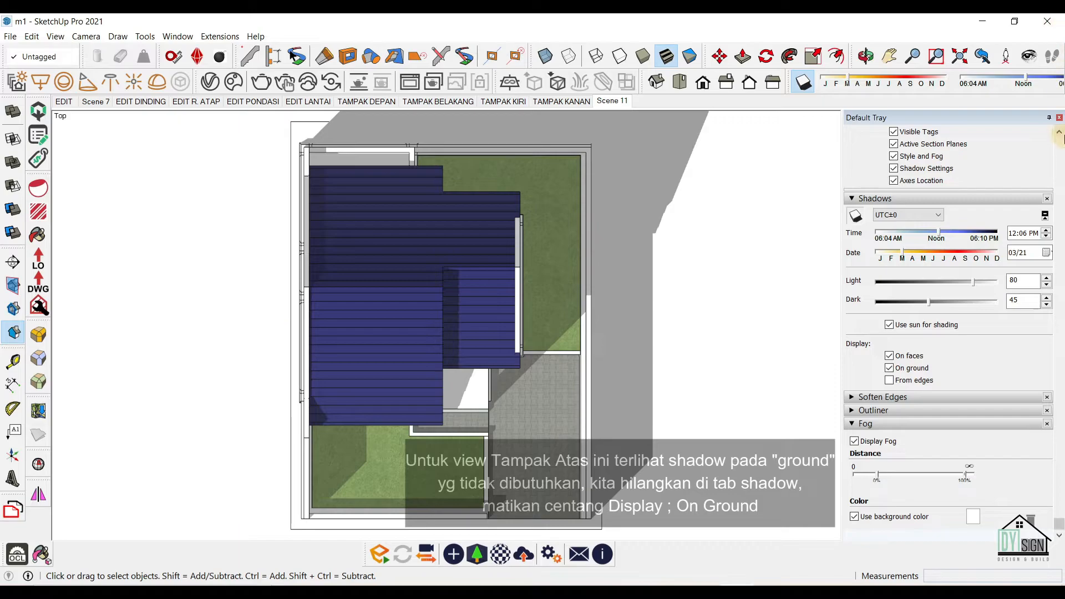
Turn off the ground shadows in Scene 11's top view and update the scene.
left_click(890, 368)
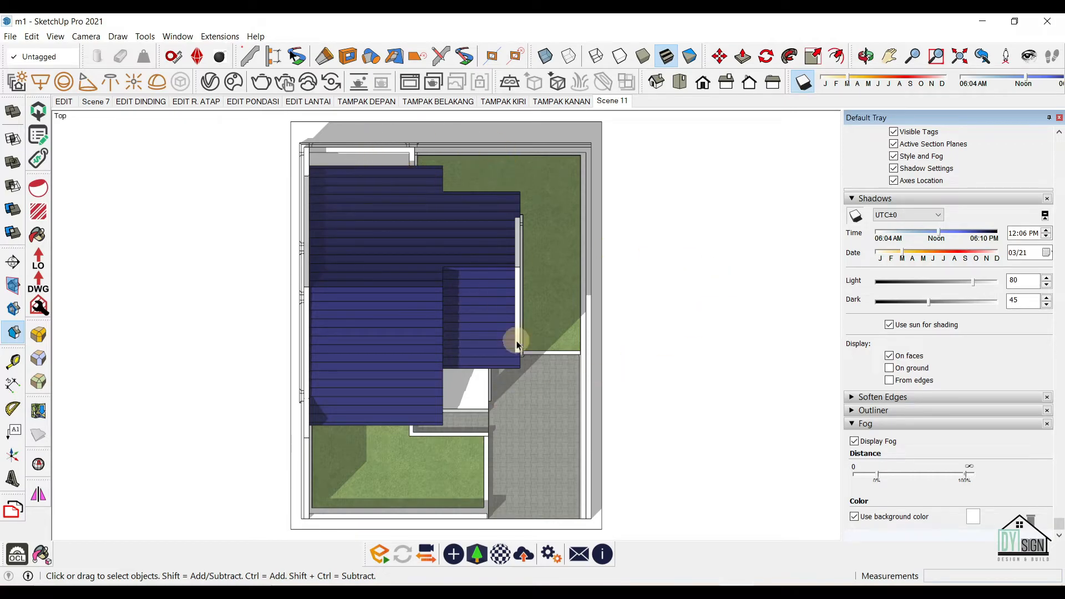
right_click(621, 107)
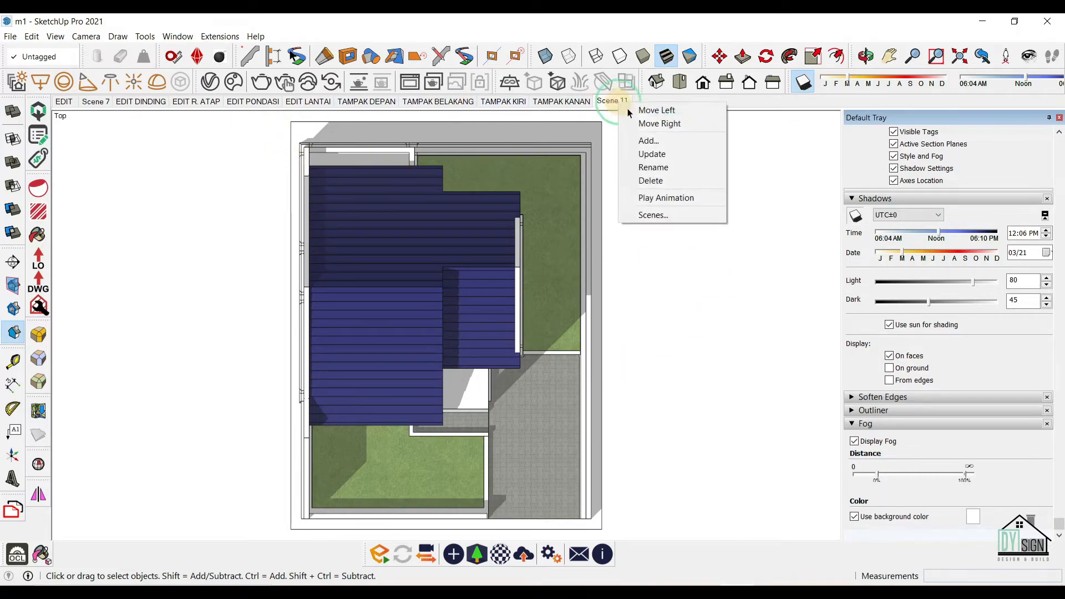
left_click(661, 153)
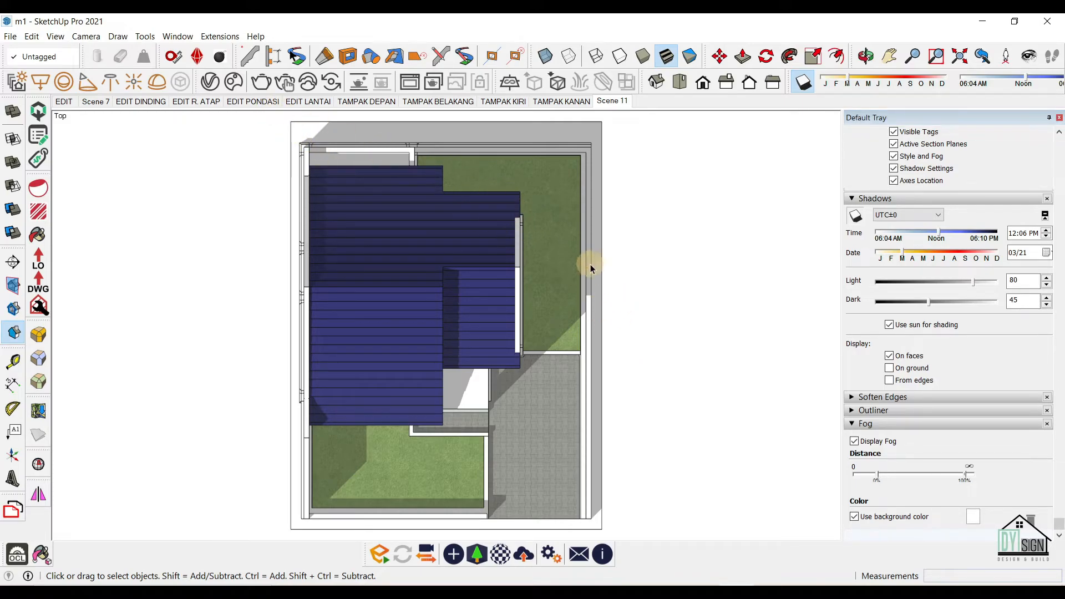
left_click(802, 83)
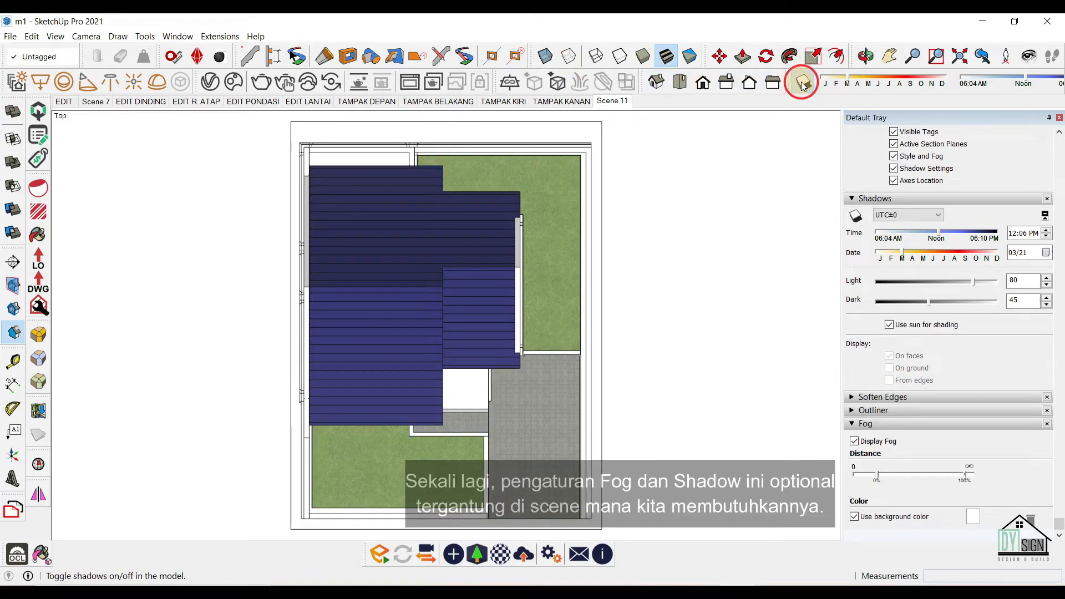
left_click(802, 83)
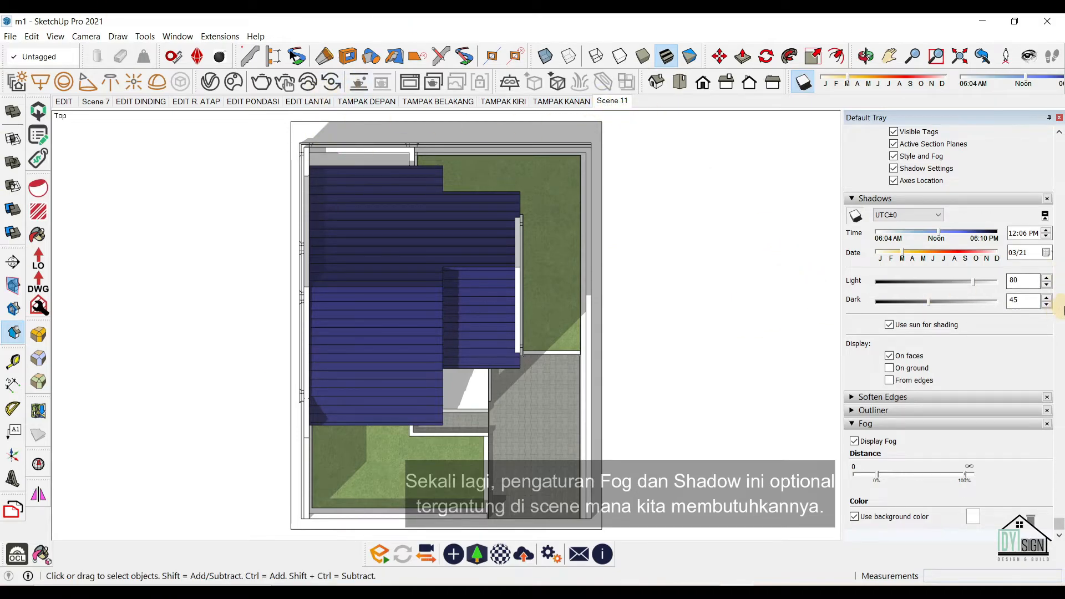
Rename Scene 11 as TAMPAK ATAS.
scroll(1061, 310, "up", 10)
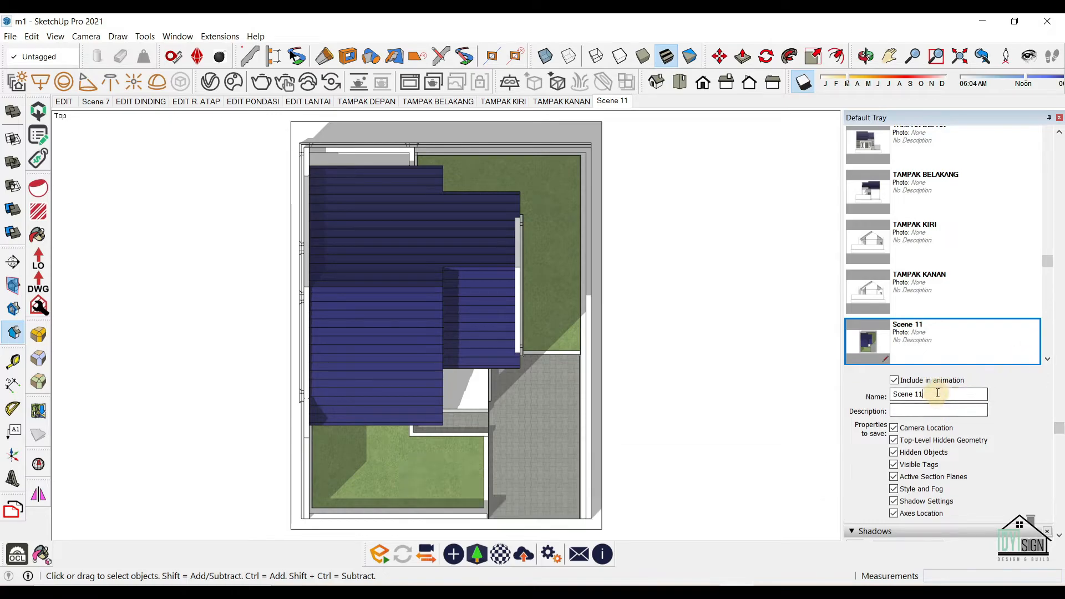
left_click_drag(937, 393, 893, 384)
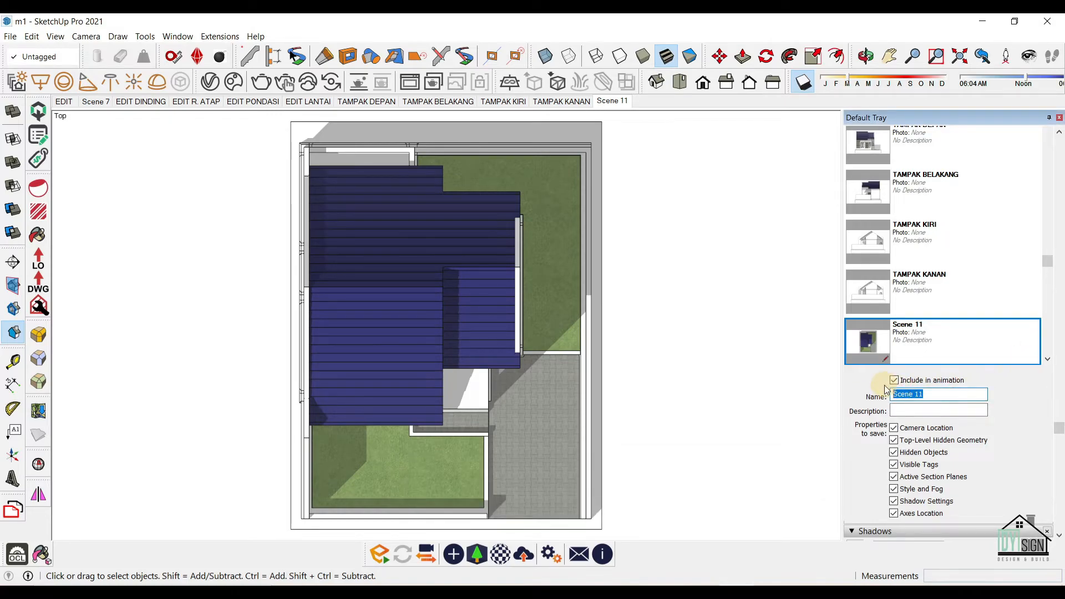
type("TAMP")
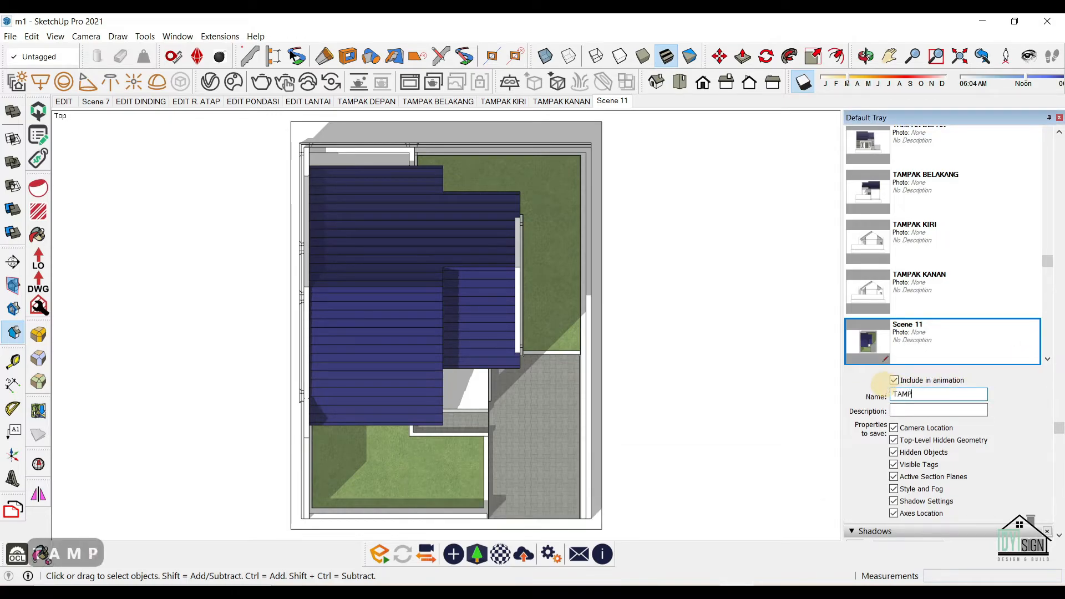
type("AK ATAS")
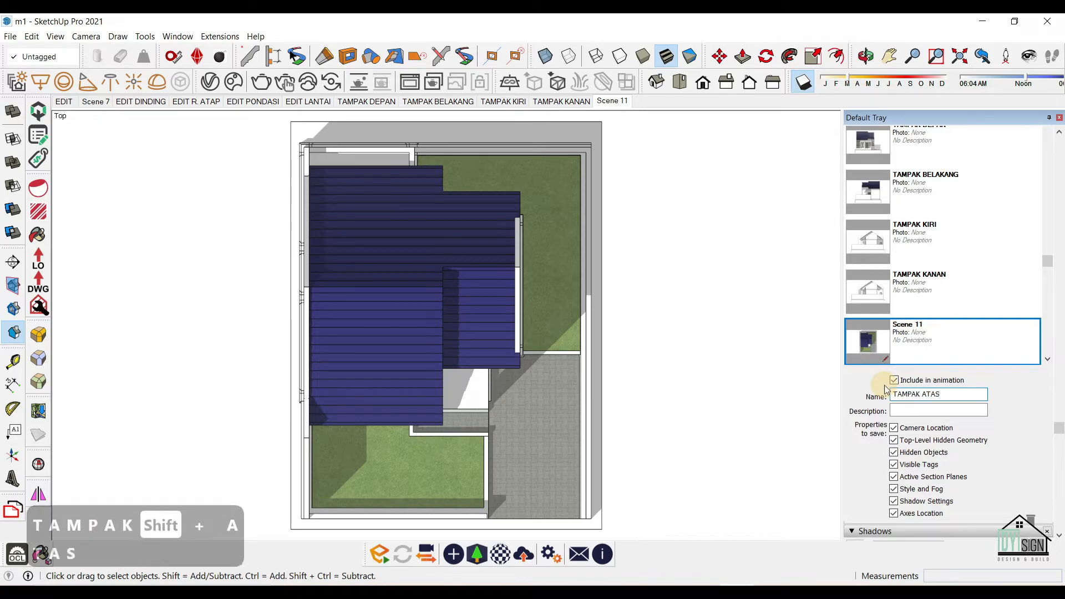
key("Return")
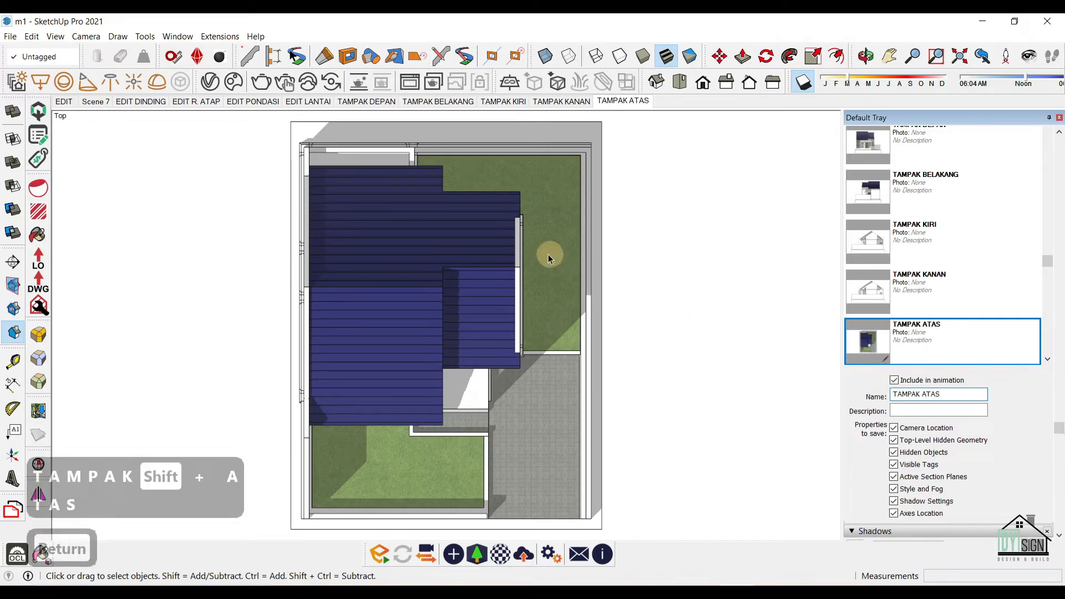
left_click(207, 223)
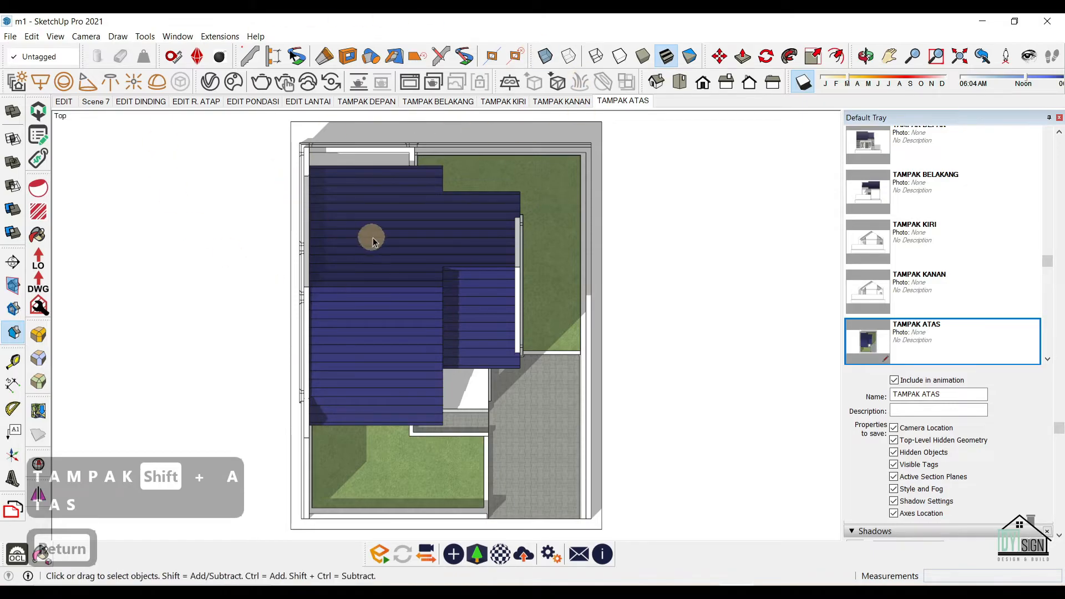
Turn off the ground shadows in the TAMPAK KANAN scene and update it.
left_click(558, 101)
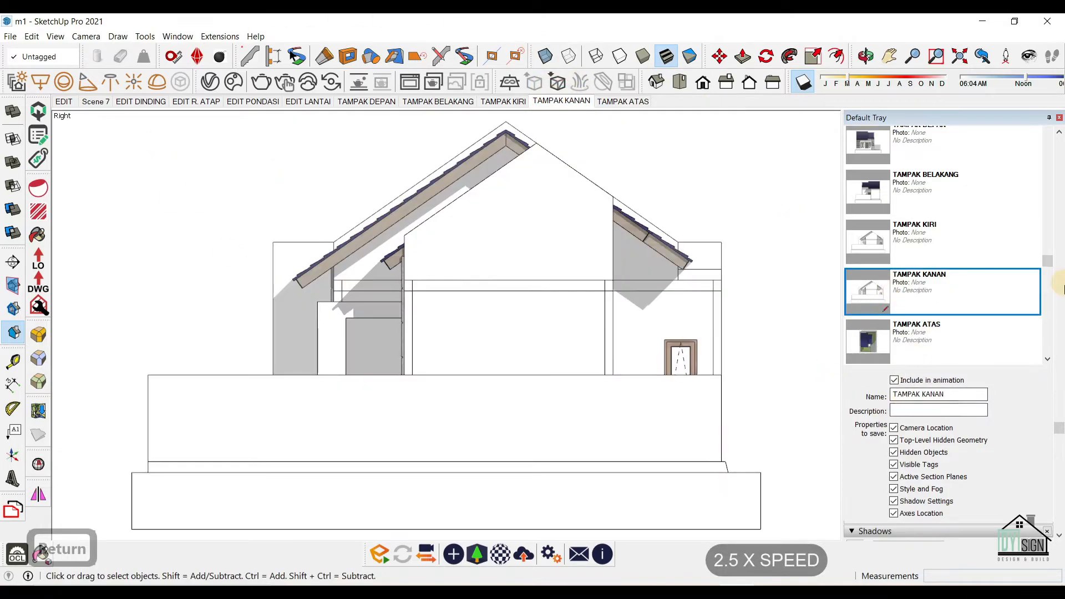
scroll(1057, 274, "down", 5)
left_click(888, 432)
left_click(641, 205)
right_click(558, 103)
left_click(606, 154)
Turn off the ground shadows in the TAMPAK KIRI scene and update it.
key("Page_Up")
left_click(741, 128)
right_click(503, 101)
left_click(606, 151)
Turn off the ground shadows in the TAMPAK BELAKANG scene and update it.
key("Page_Up")
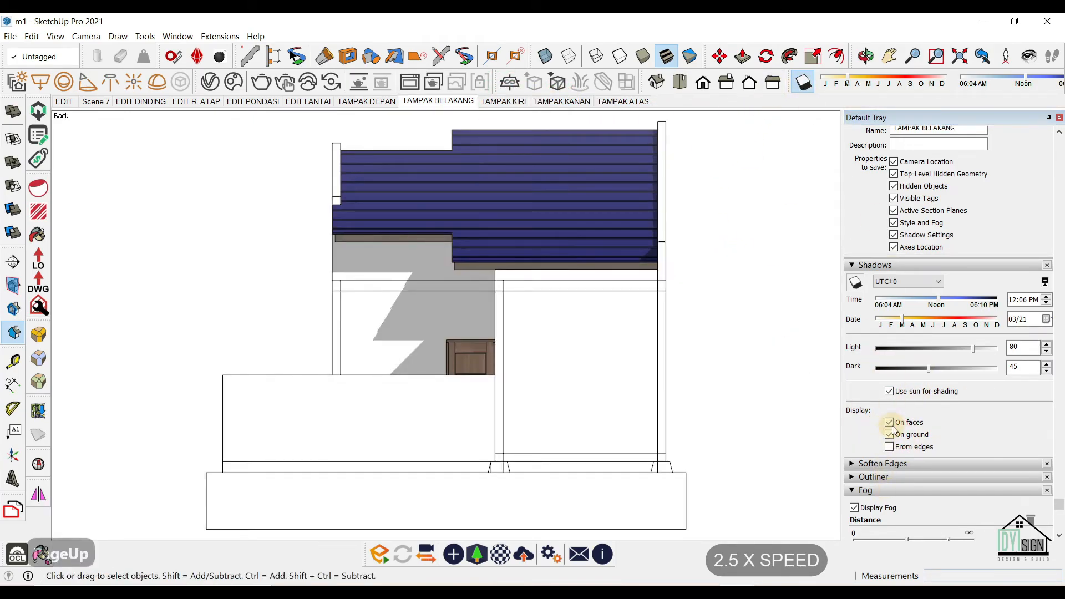
left_click(729, 167)
right_click(462, 101)
left_click(511, 152)
left_click(747, 231)
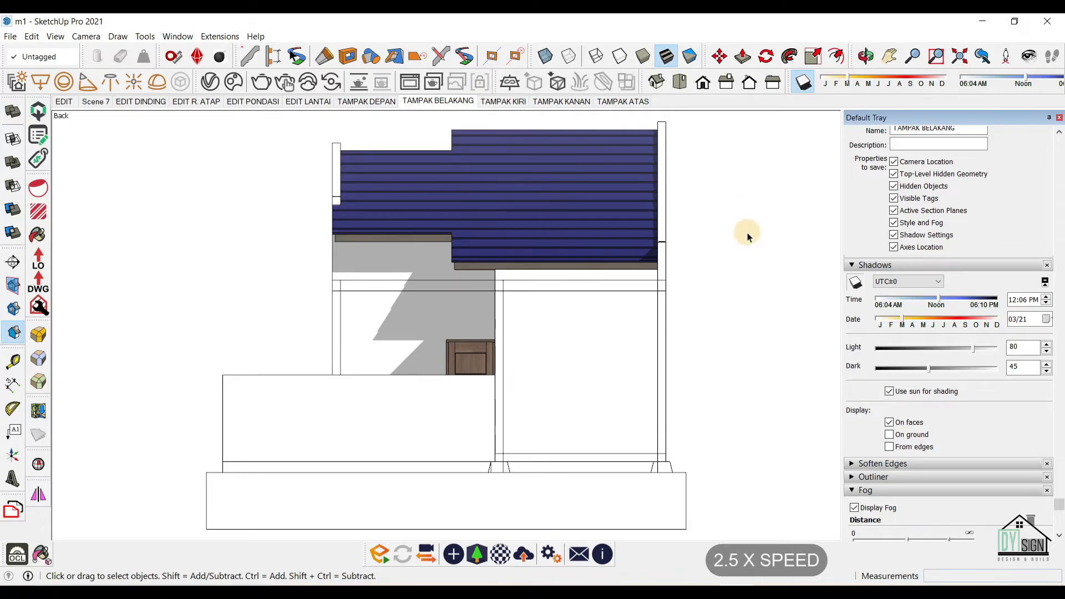
Turn off the ground shadows in the TAMPAK DEPAN scene and update it.
key("Page_Up")
left_click(534, 238)
right_click(367, 101)
left_click(413, 151)
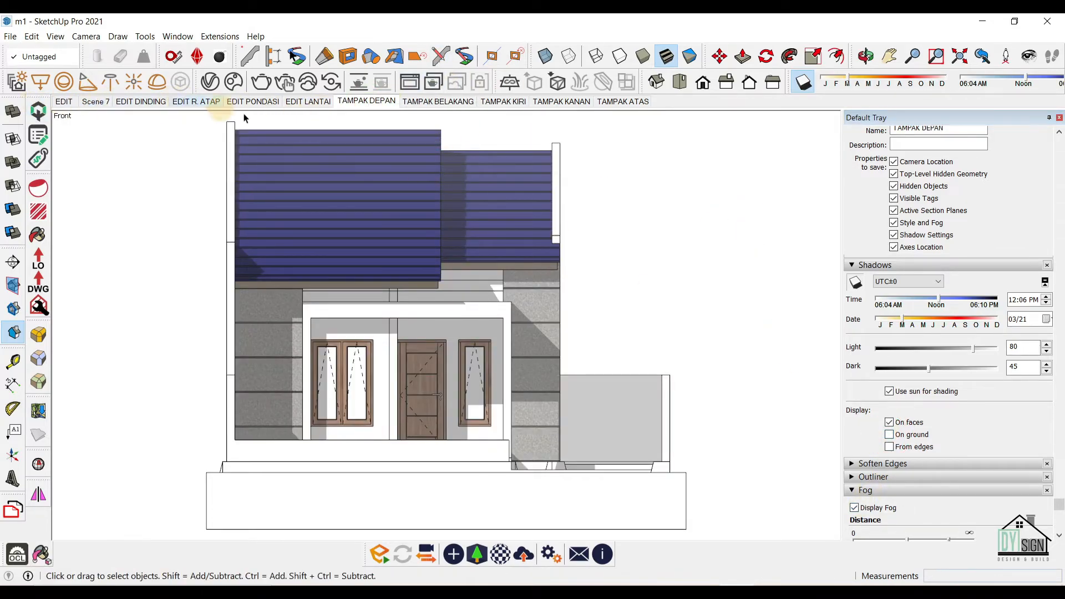
scroll(964, 238, "up", 5)
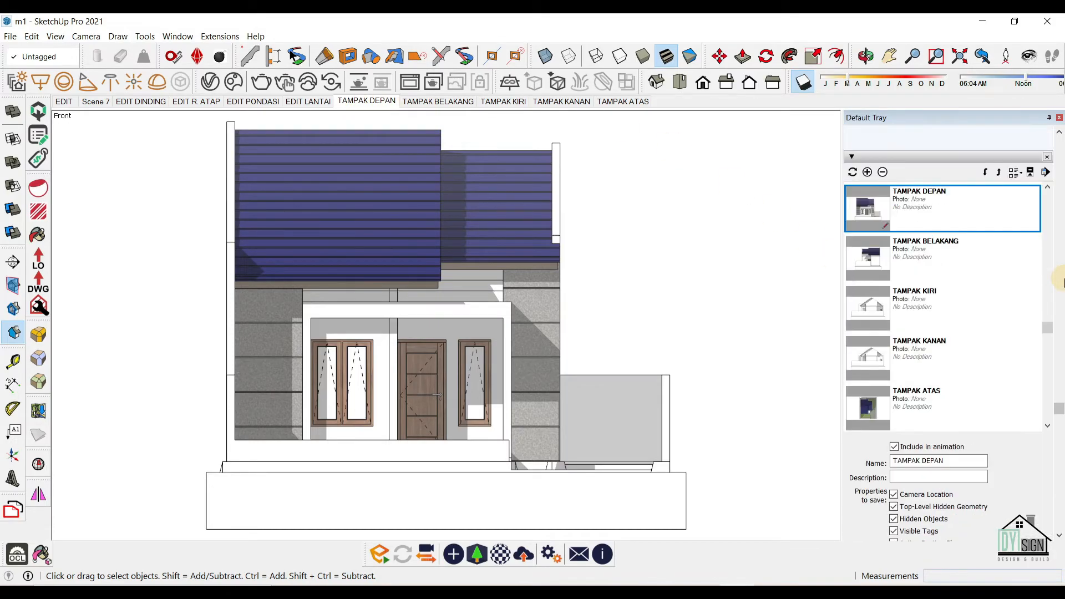
scroll(960, 352, "up", 10)
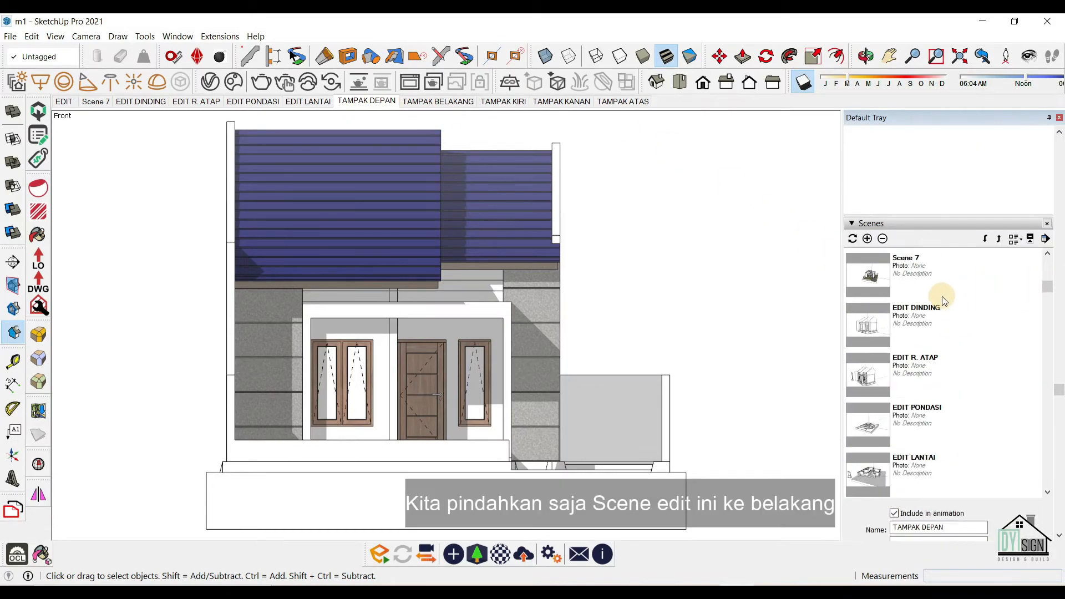
scroll(942, 339, "down", 3)
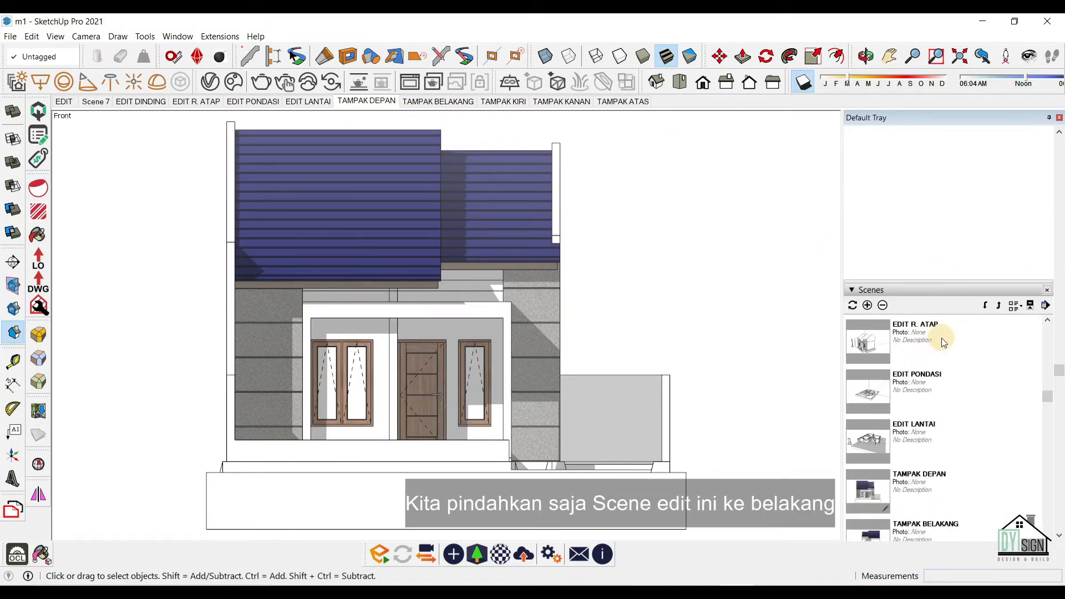
left_click(957, 438)
left_click(1003, 340, "shift")
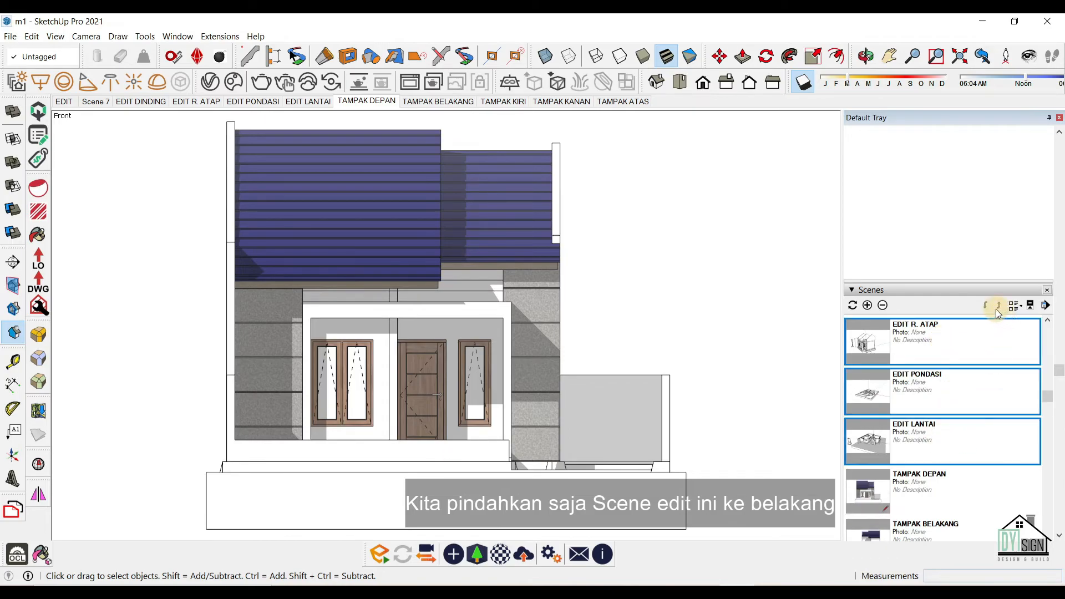
Move the TAMPAK DEPAN scene up to the first place in the scene order, ahead of EDIT.
left_click(945, 473)
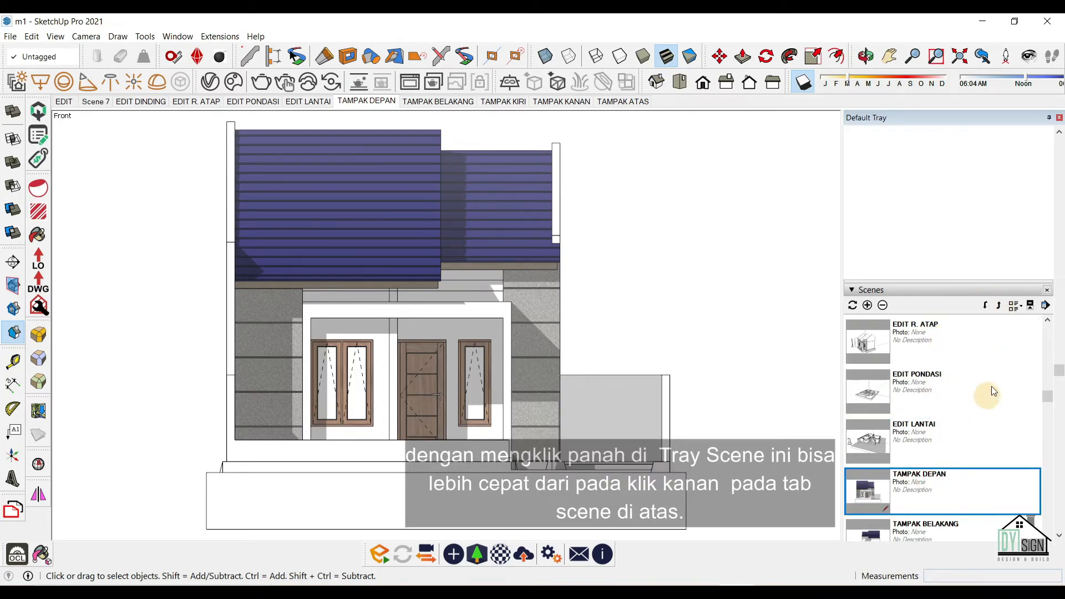
left_click(1007, 309)
left_click(1007, 309)
left_click(1007, 309)
left_click(1006, 309)
left_click(1007, 309)
left_click(1007, 309)
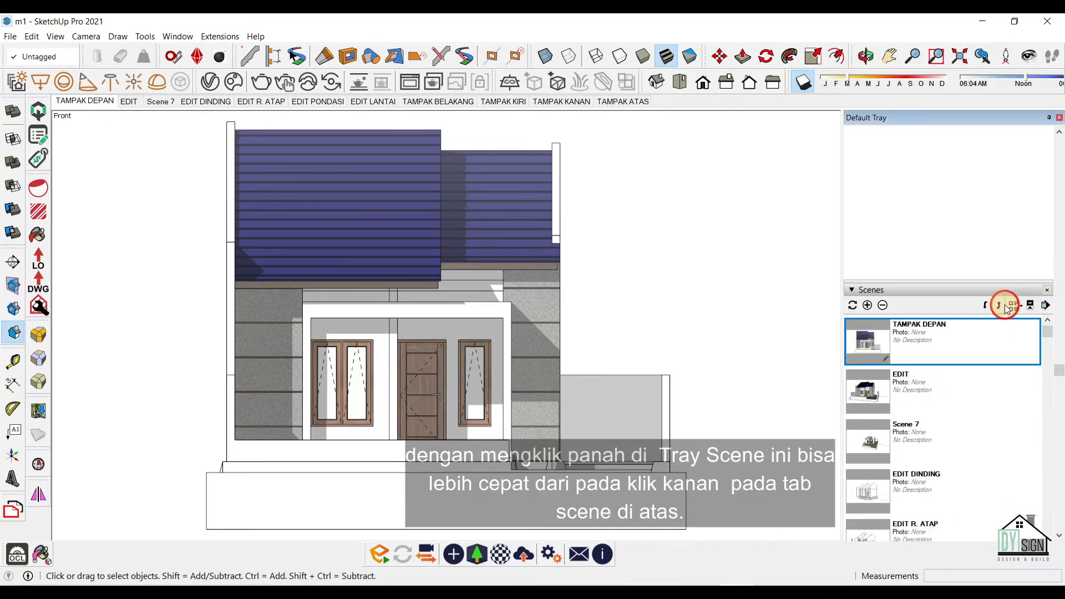
Move the TAMPAK BELAKANG scene up so it directly follows TAMPAK DEPAN, ahead of the EDIT scenes.
scroll(973, 421, "down", 2)
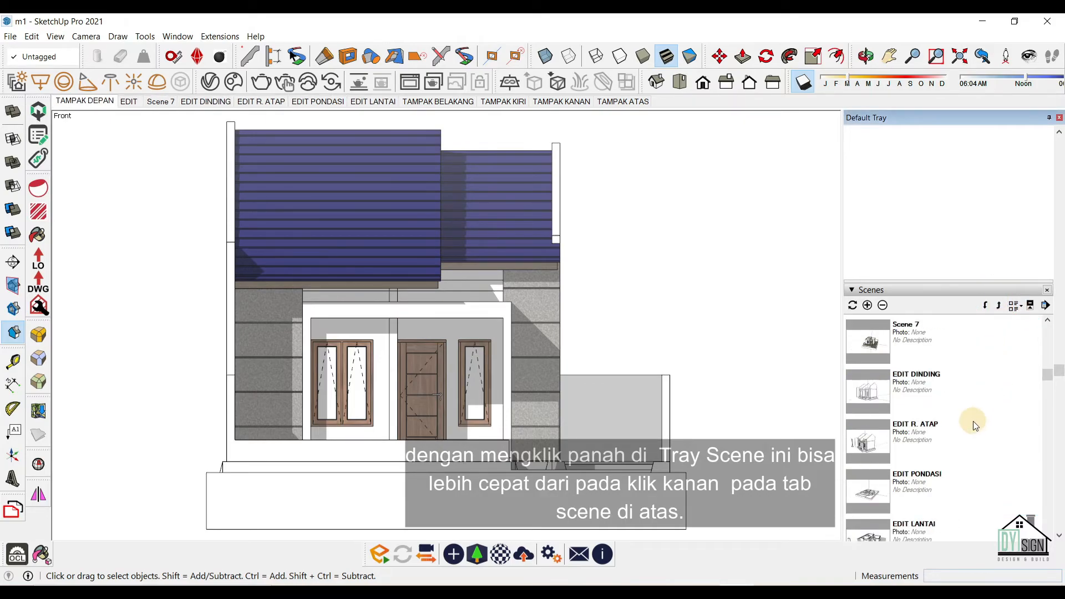
scroll(966, 428, "down", 2)
scroll(961, 436, "down", 2)
left_click(962, 382)
left_click(998, 306)
left_click(998, 306)
left_click(999, 306)
left_click(999, 306)
left_click(999, 306)
left_click(999, 306)
Move the TAMPAK KIRI scene up so it directly follows TAMPAK BELAKANG.
scroll(969, 440, "down", 5)
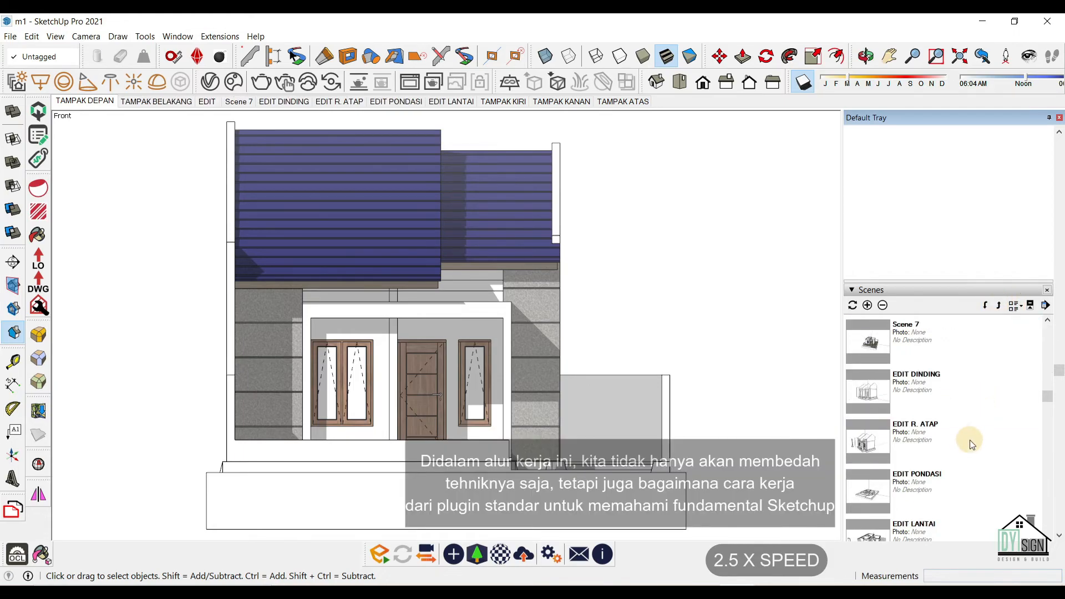
left_click(966, 487)
left_click(998, 306)
left_click(998, 306)
left_click(998, 306)
left_click(997, 306)
left_click(998, 306)
left_click(998, 306)
Move the TAMPAK KANAN scene up so it directly follows TAMPAK KIRI.
scroll(973, 468, "down", 3)
left_click(973, 468)
left_click(997, 306)
left_click(997, 305)
left_click(997, 306)
left_click(997, 306)
left_click(997, 305)
left_click(997, 306)
Move the TAMPAK ATAS scene up so it directly follows TAMPAK KANAN, ahead of EDIT.
scroll(959, 488, "down", 4)
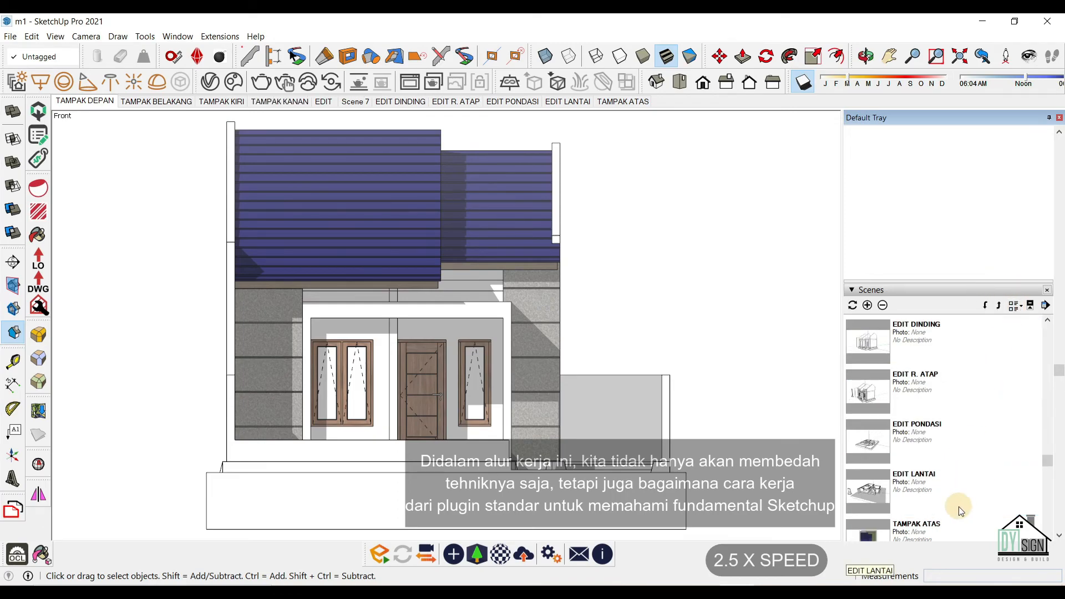
left_click(964, 469)
left_click(1001, 306)
left_click(1000, 306)
left_click(1001, 306)
left_click(1001, 306)
left_click(1000, 305)
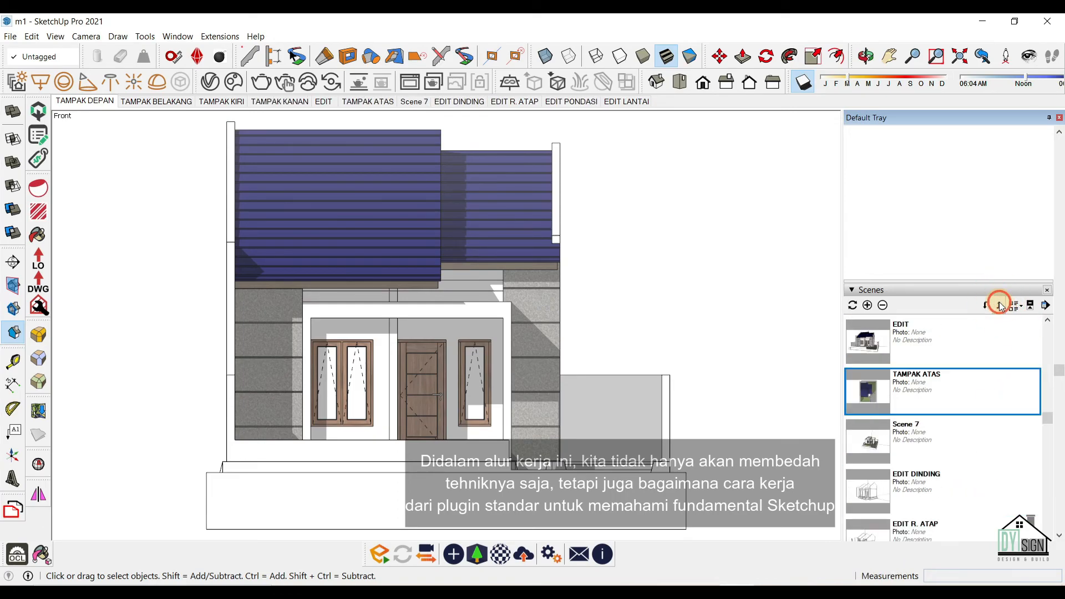
left_click(1001, 306)
Review the reordered elevation scenes one after another, from TAMPAK BELAKANG through TAMPAK KIRI and TAMPAK KANAN to TAMPAK ATAS.
left_click(358, 108)
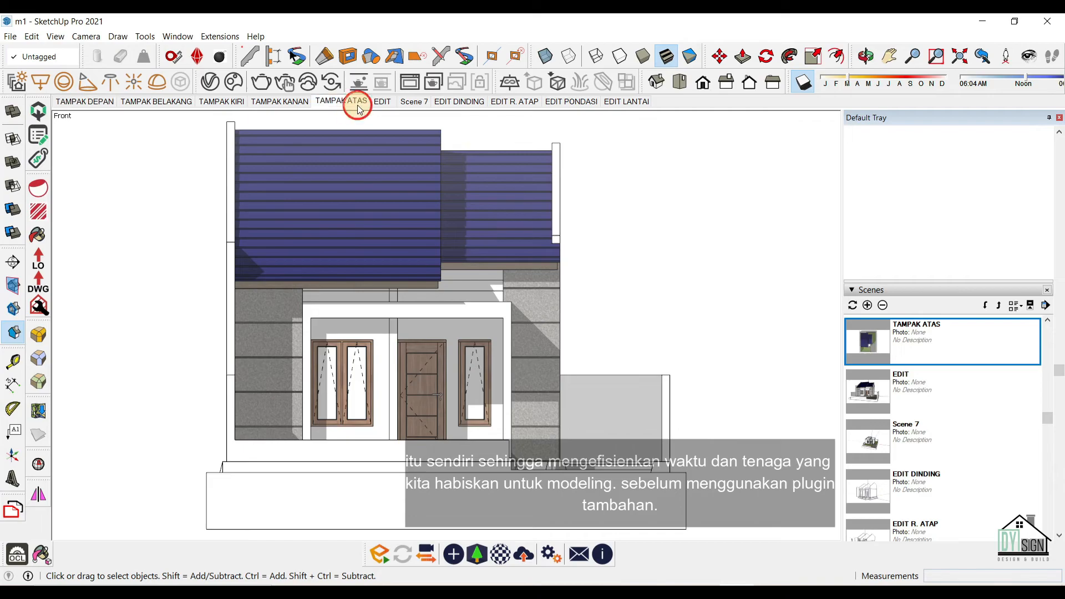
left_click(226, 151)
left_click(154, 105)
left_click(229, 107)
left_click(280, 103)
left_click(339, 105)
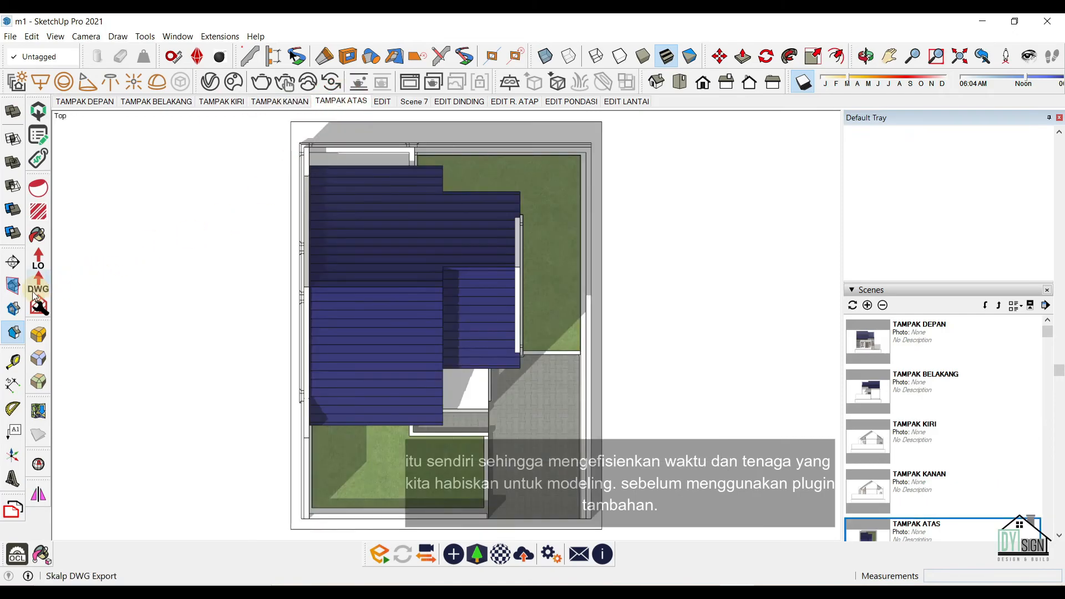
Display the section planes in the top view and delete the existing one that frames the house.
left_click(15, 288)
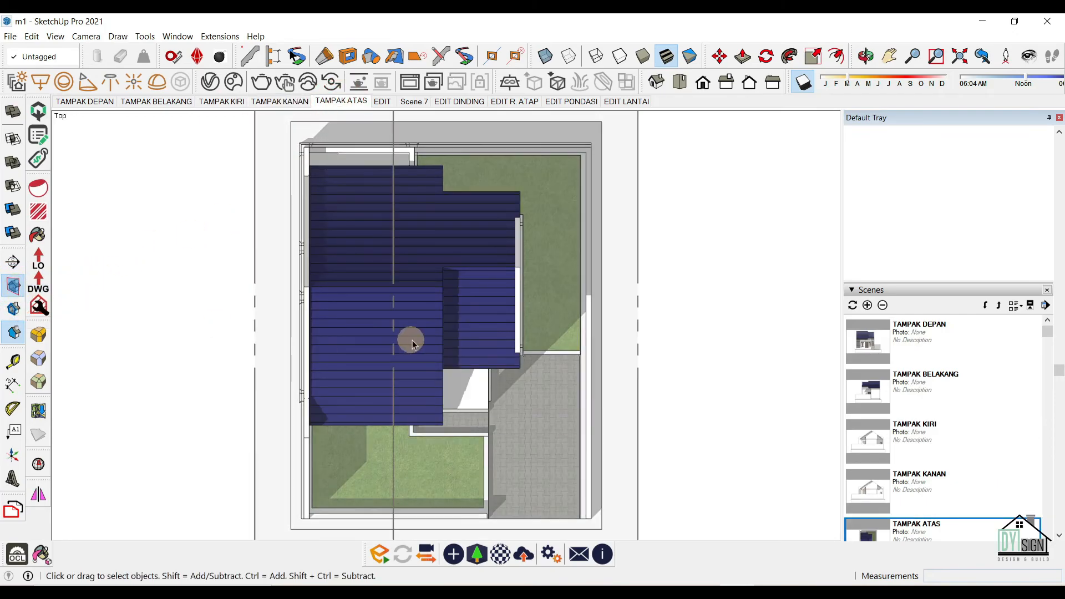
left_click(626, 263)
key("Delete")
middle_click_drag(631, 305, 521, 166)
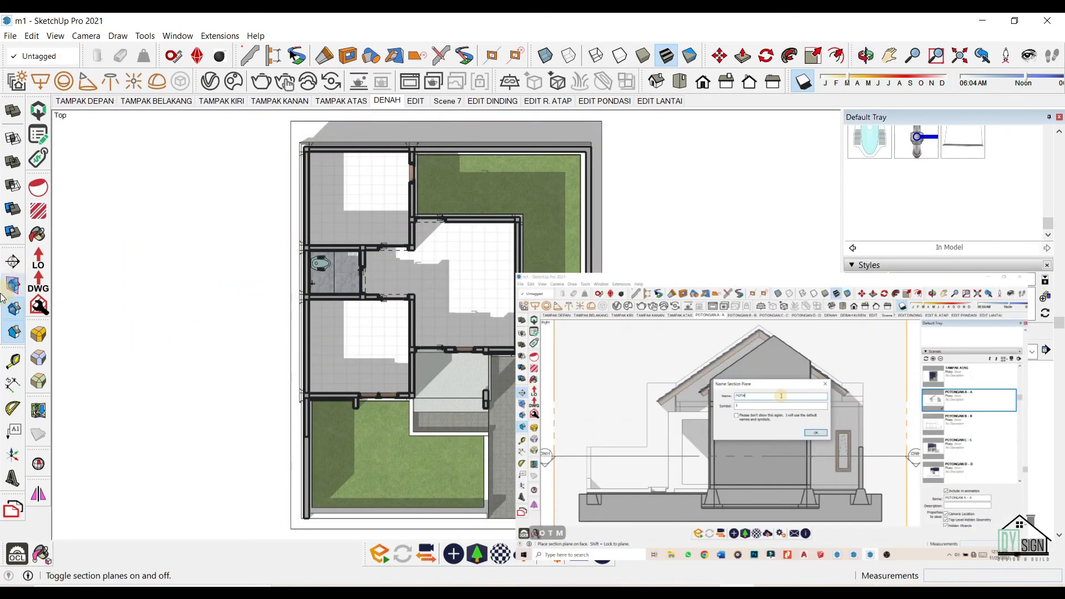
Toggle the section cuts and section fill in the DENAH plan scene to examine how each affects the view.
left_click(13, 307)
left_click(14, 308)
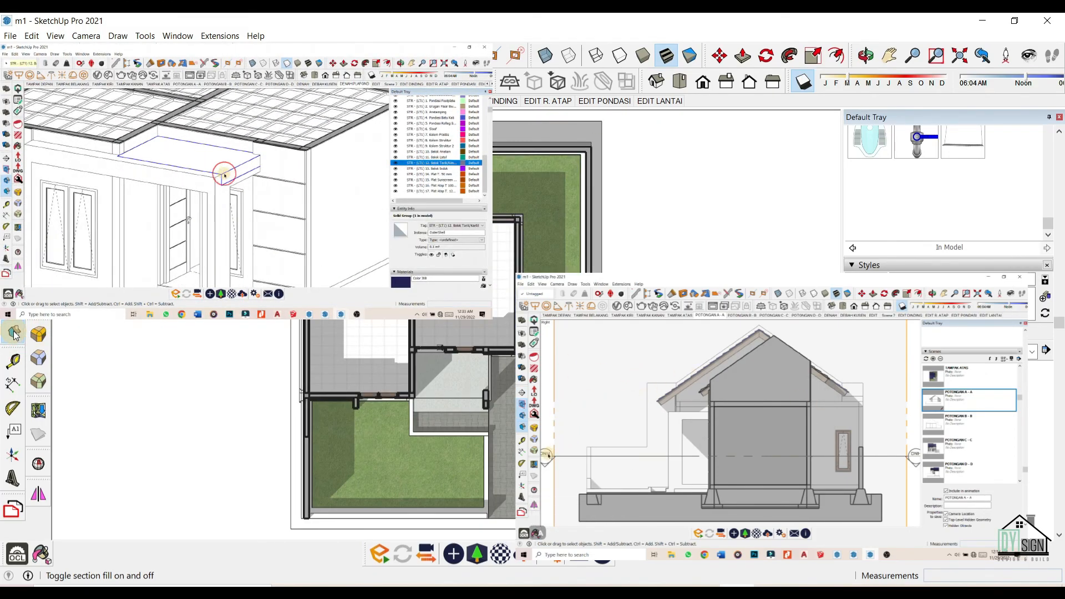
left_click(14, 334)
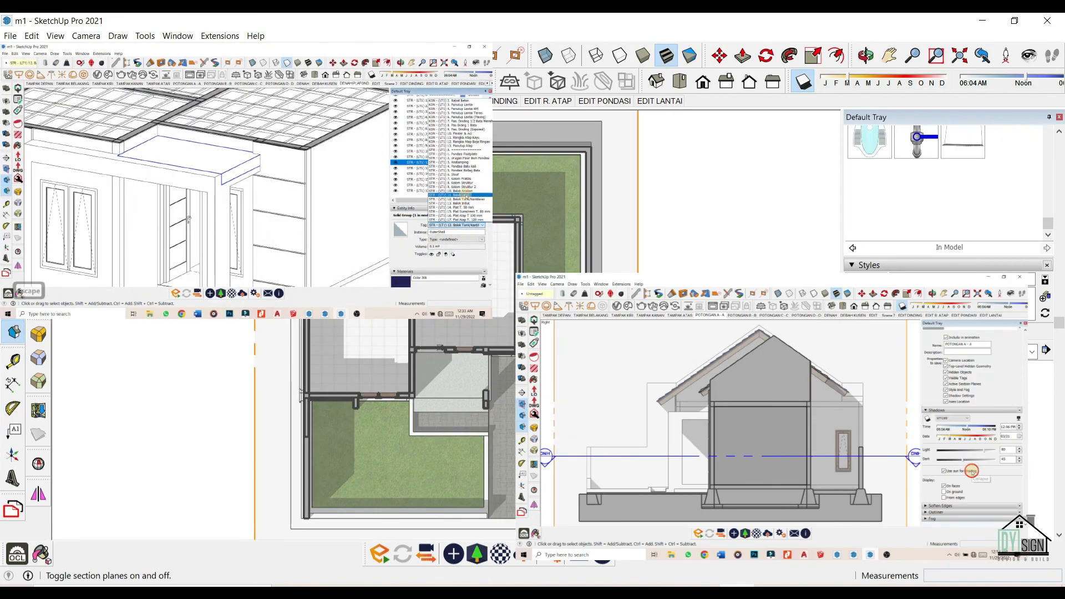
left_click(556, 105)
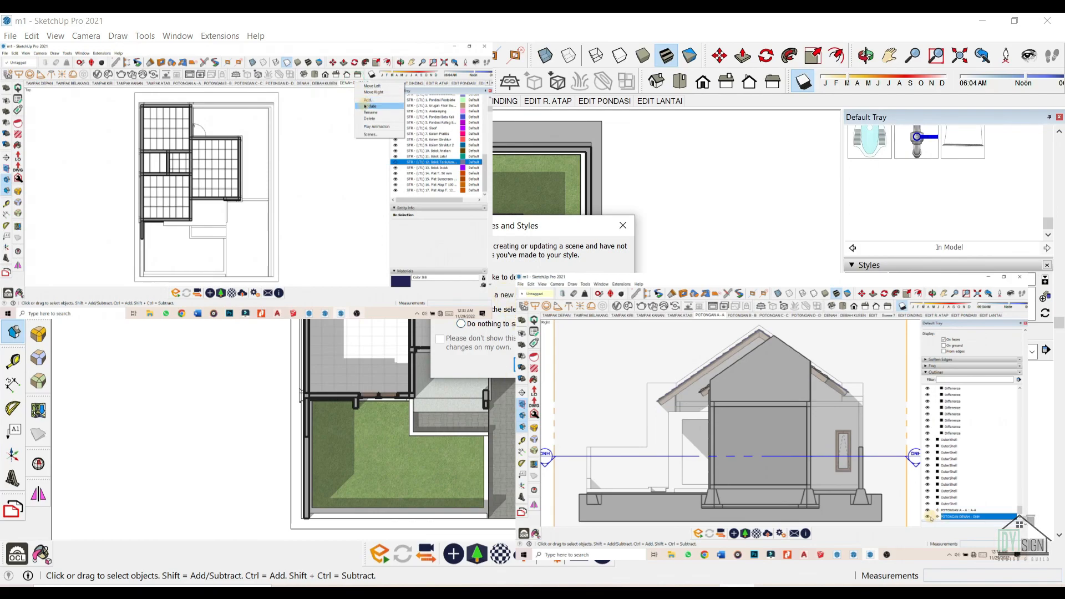